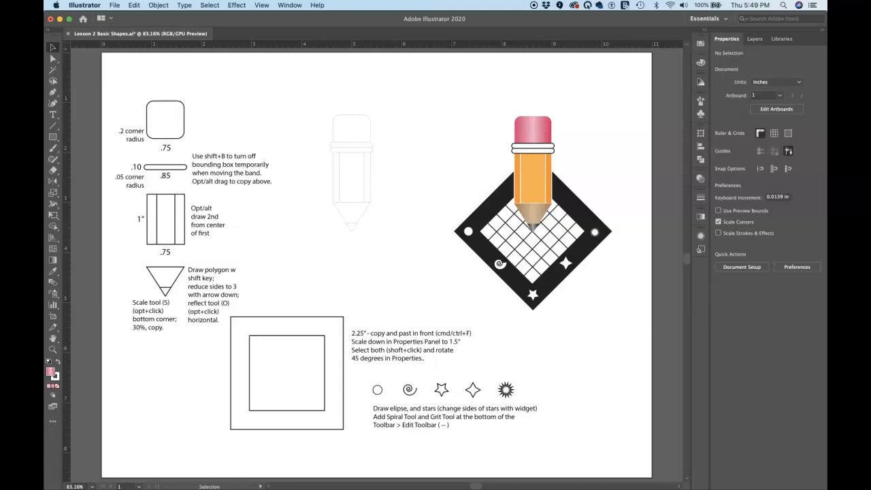
left_click(54, 138)
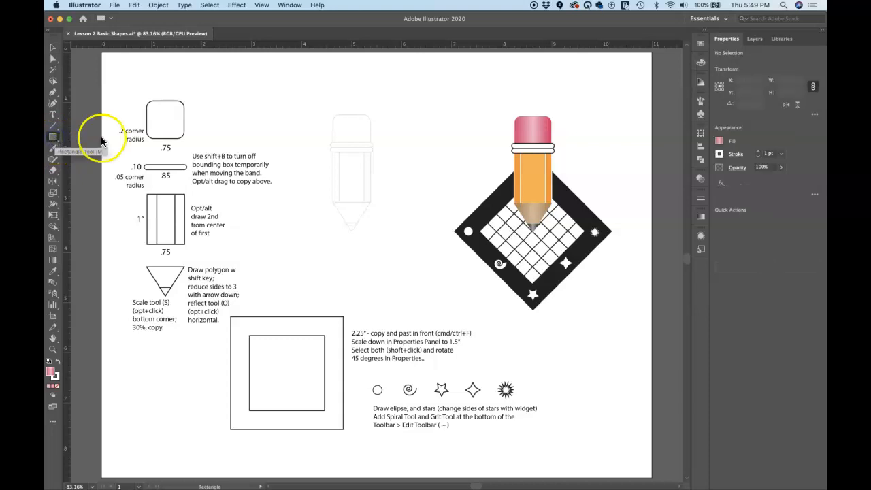
left_click_drag(268, 80, 319, 132)
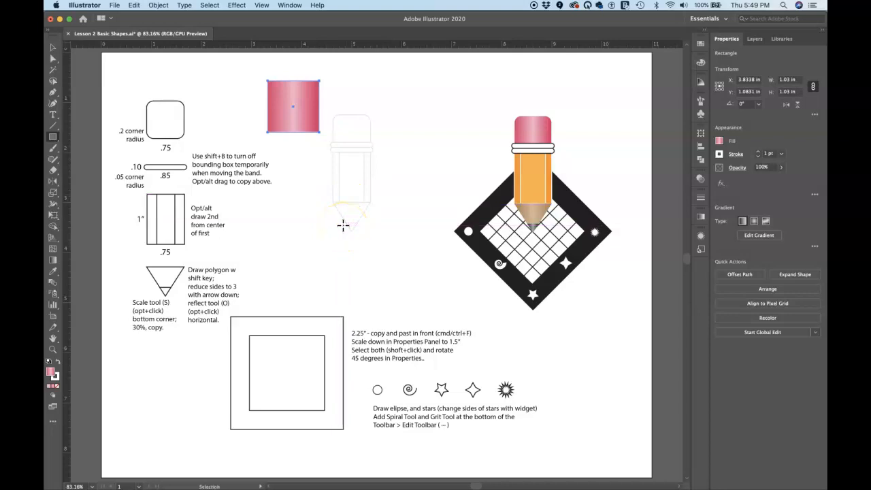
key("super+z")
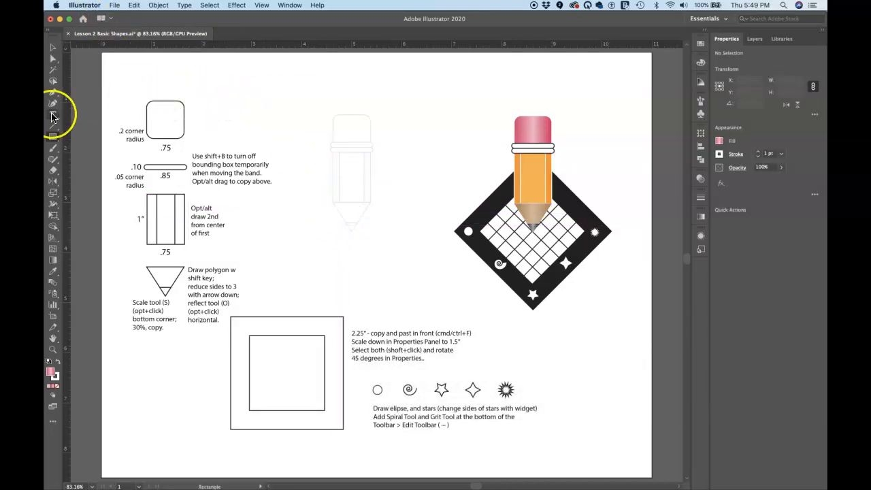
Reset the fill and stroke to default white and black on a trial circle about 0.9 in wide, and delete the circle.
left_click_drag(53, 137, 70, 159)
left_click_drag(246, 80, 286, 124)
key("d")
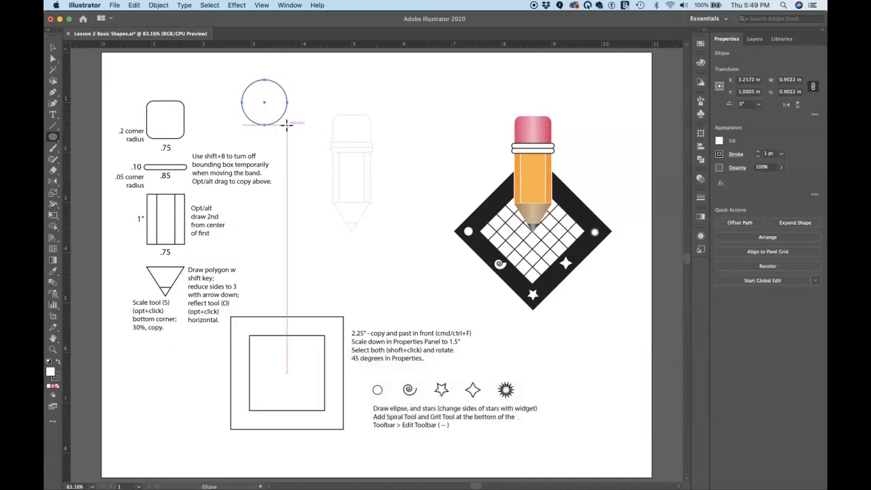
key("BackSpace")
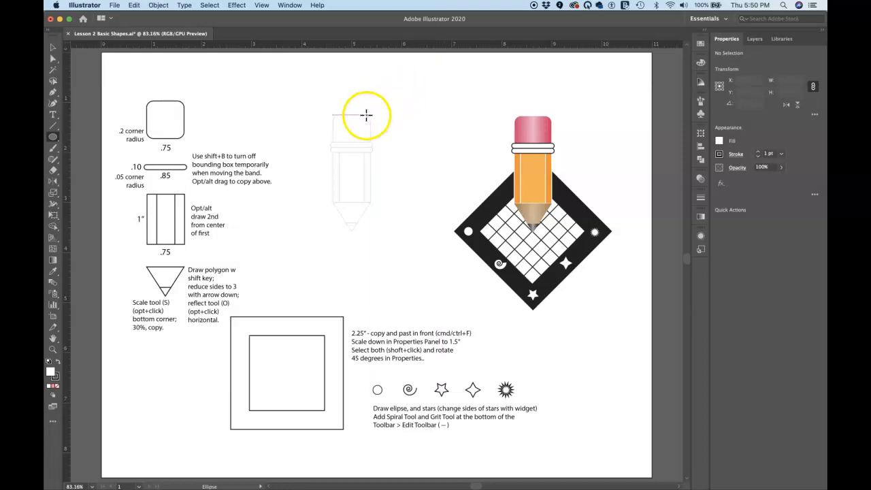
Switch to the saved Pencil View and return to fitting the whole artboard in the window.
left_click(263, 6)
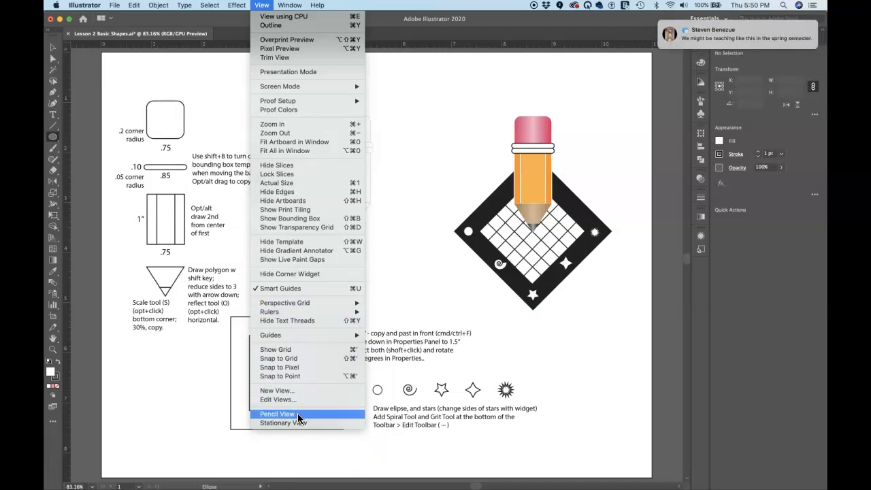
left_click(297, 413)
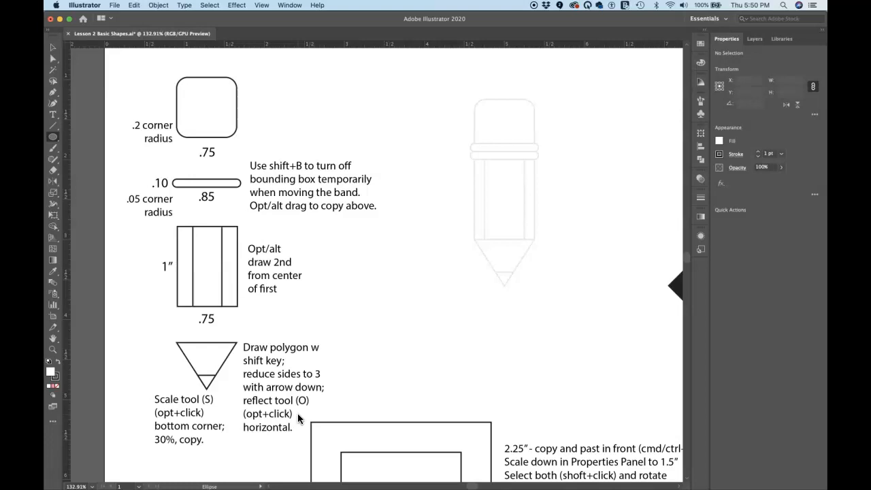
key("v")
key("super+0")
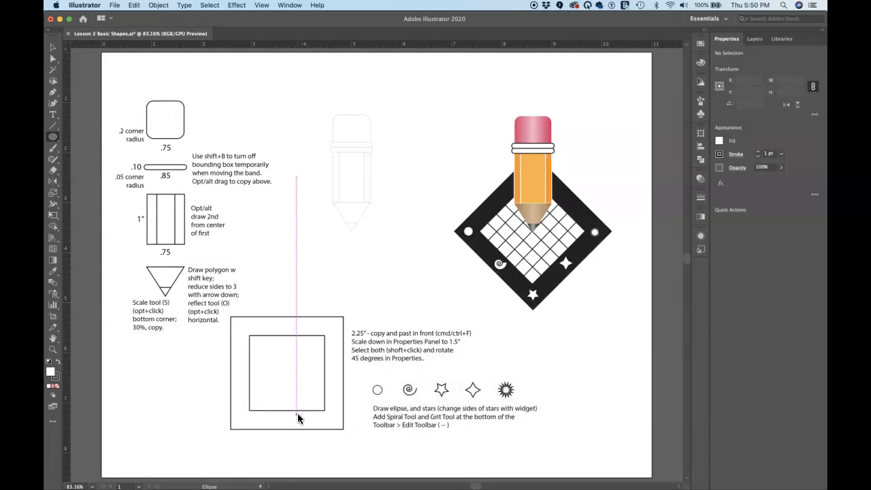
left_click_drag(297, 413, 333, 45)
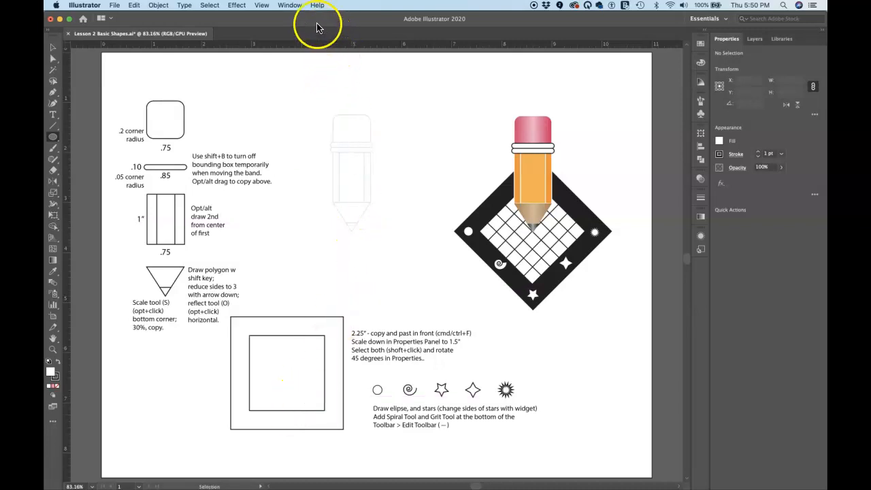
left_click(263, 6)
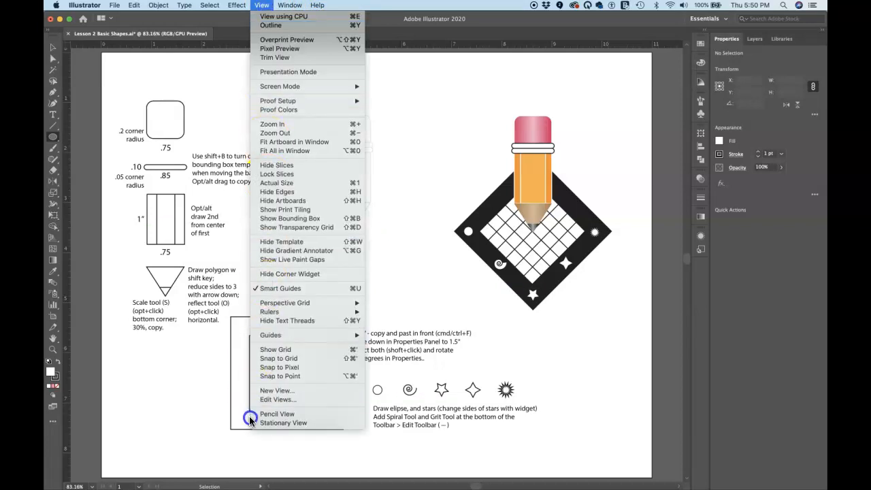
left_click(279, 391)
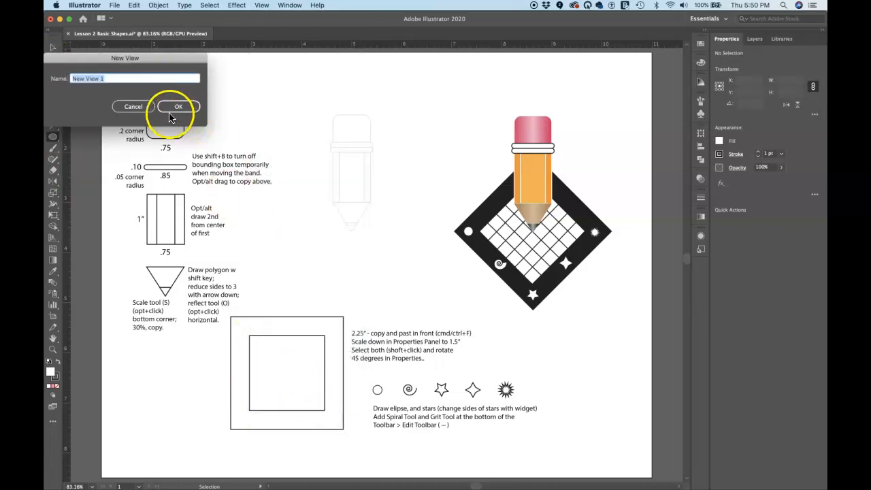
left_click(140, 107)
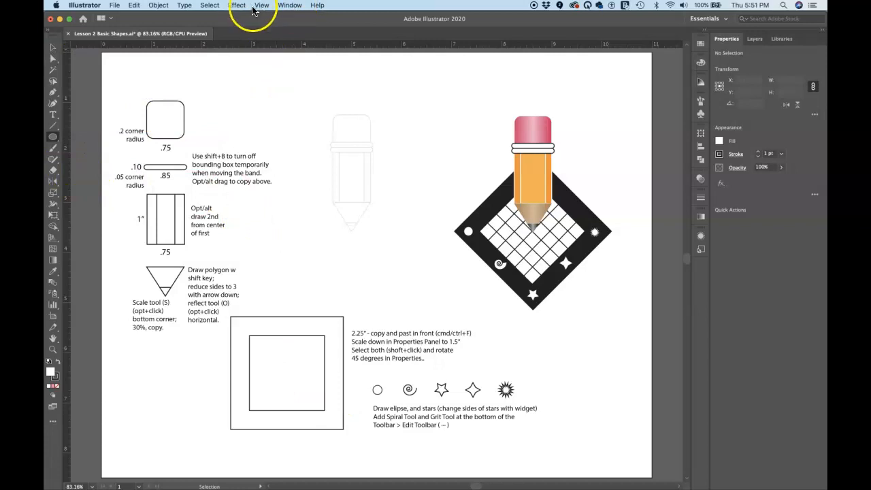
Switch the document to the saved Pencil View and activate the Selection tool.
left_click(261, 5)
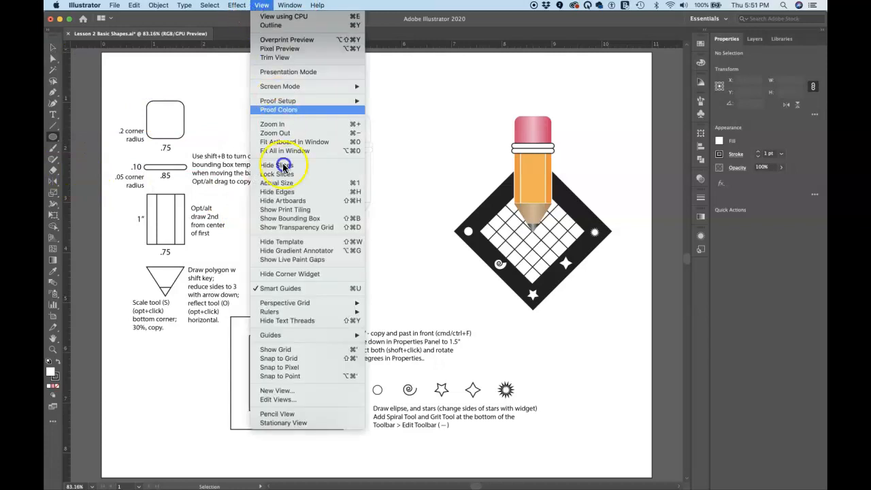
left_click(268, 413)
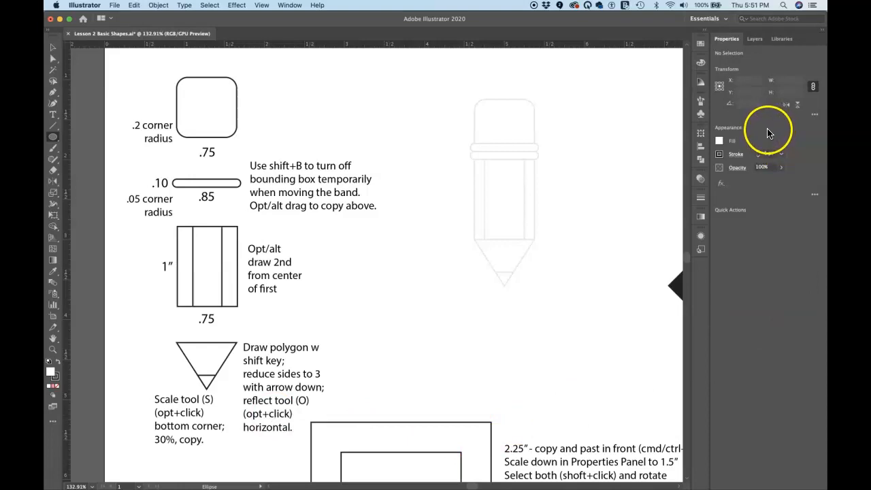
left_click(53, 47)
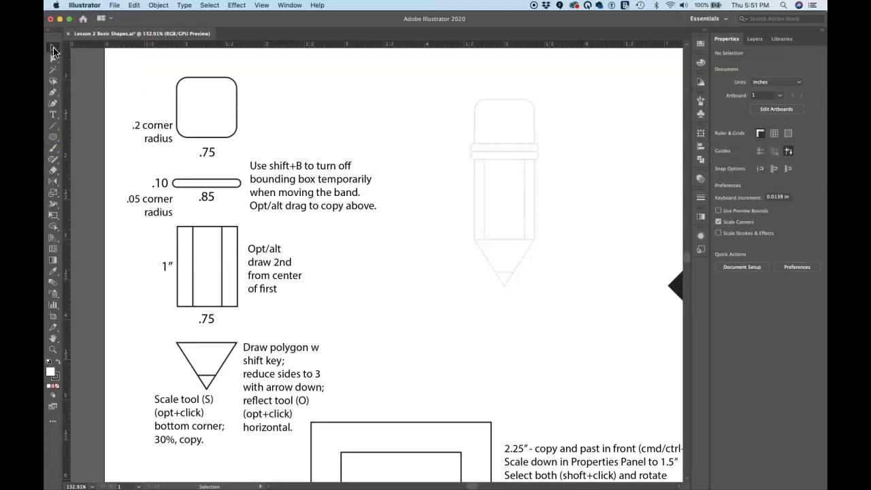
key("m")
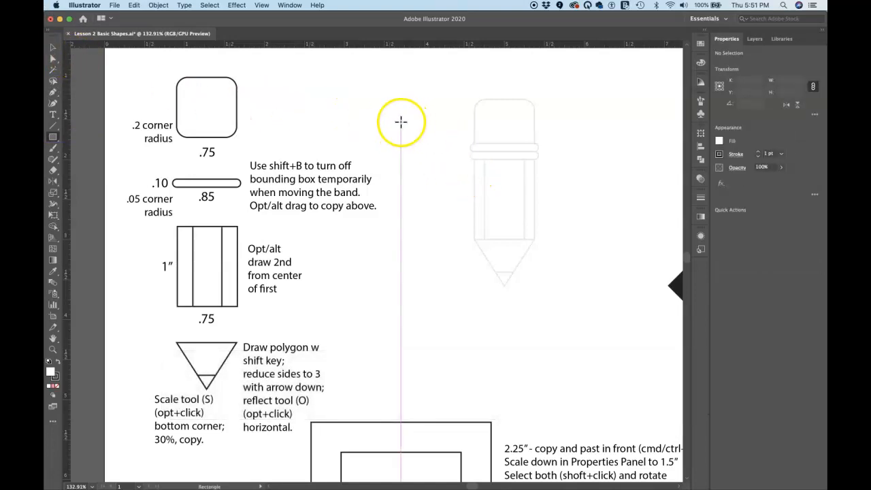
left_click_drag(360, 92, 402, 131)
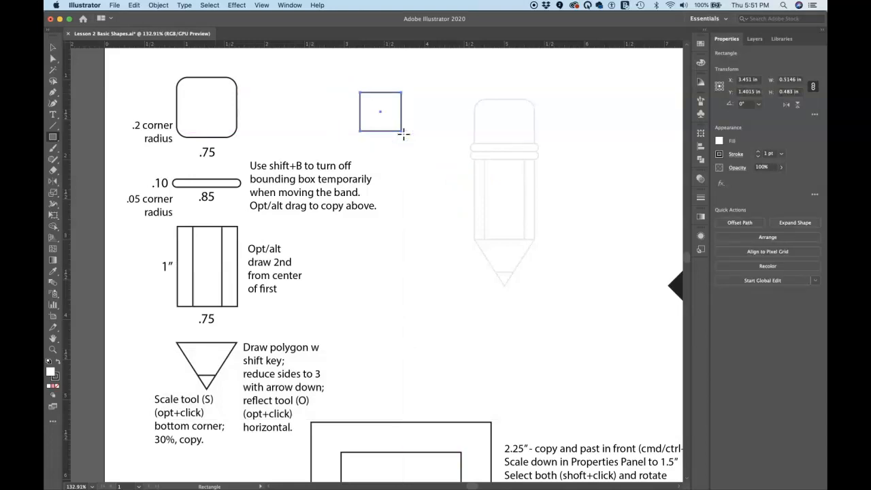
key("BackSpace")
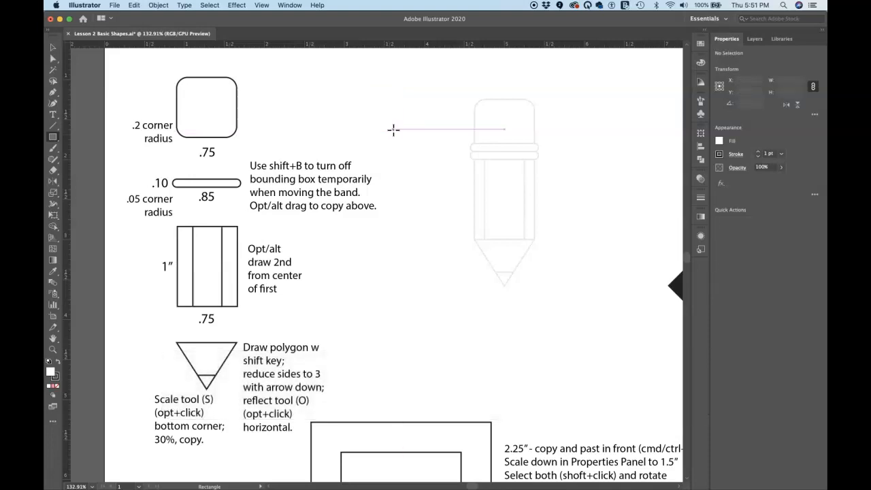
key("v")
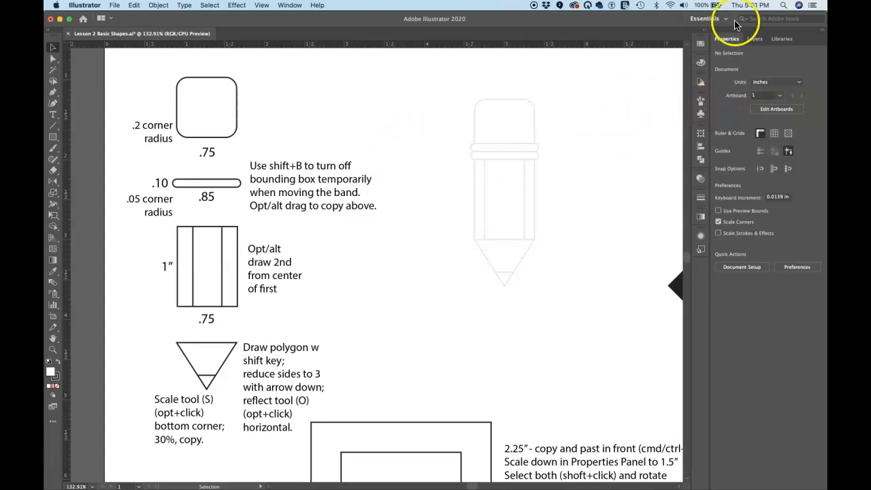
Show the document grid, with the rulers on and the transparency grid off.
left_click(761, 135)
left_click(761, 135)
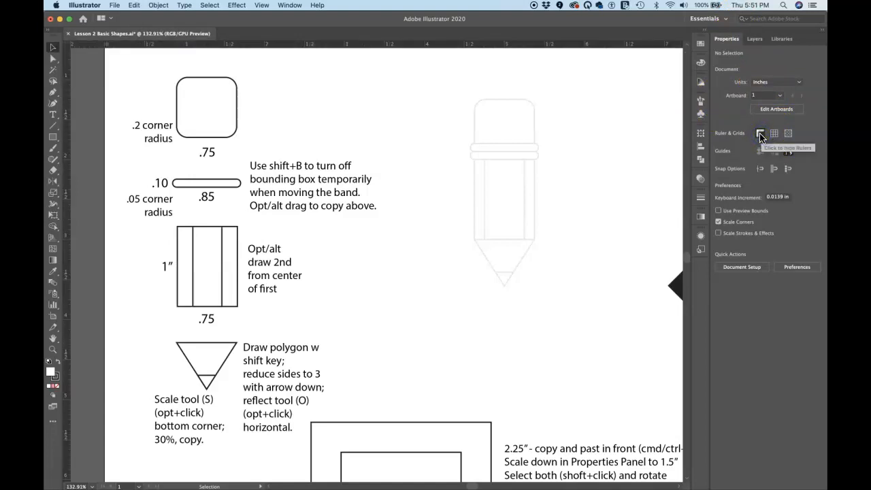
left_click(773, 135)
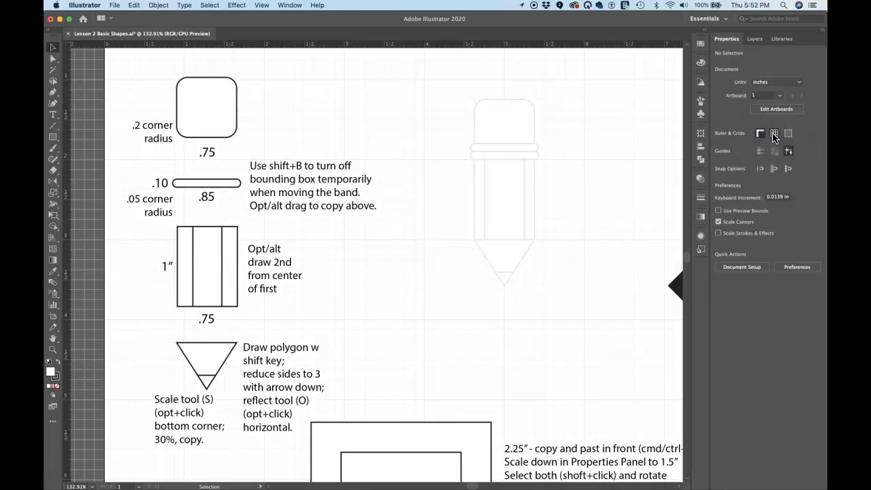
left_click(788, 135)
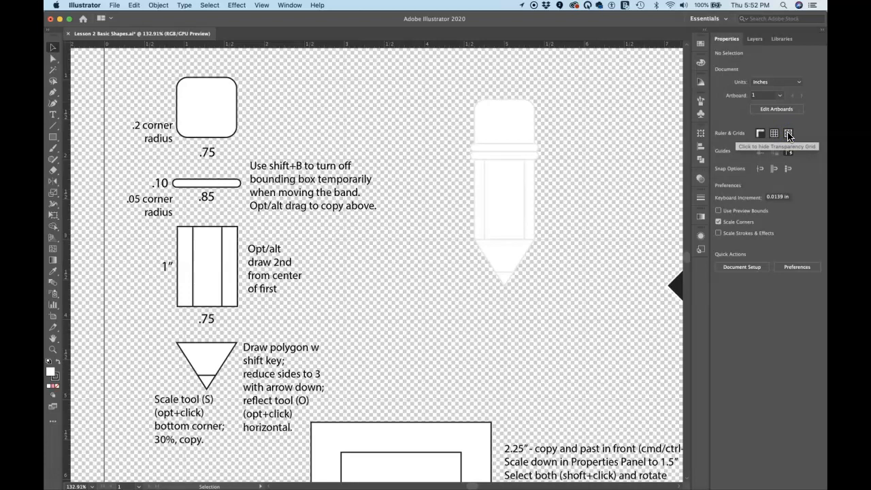
left_click(789, 135)
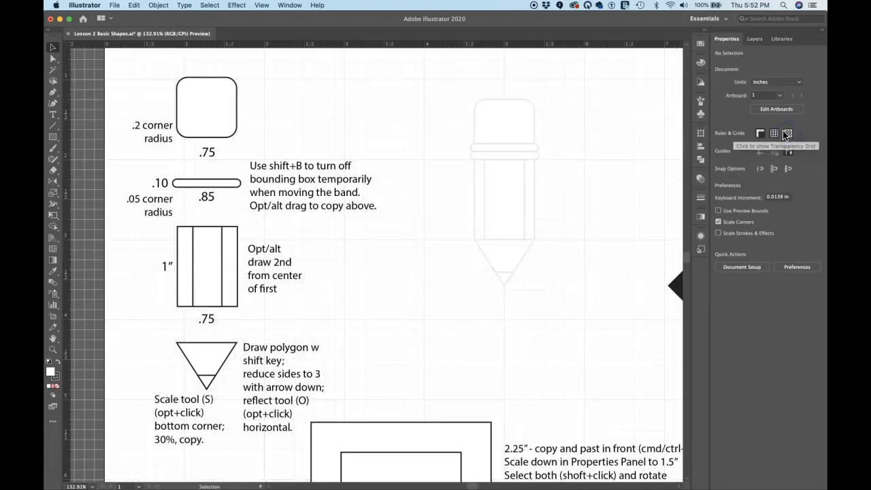
left_click(443, 133)
left_click(511, 151)
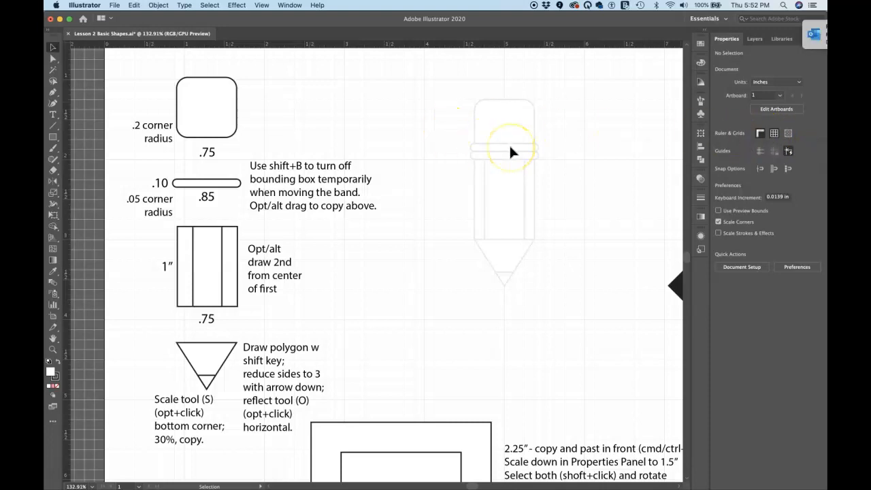
left_click(537, 104)
left_click(517, 129)
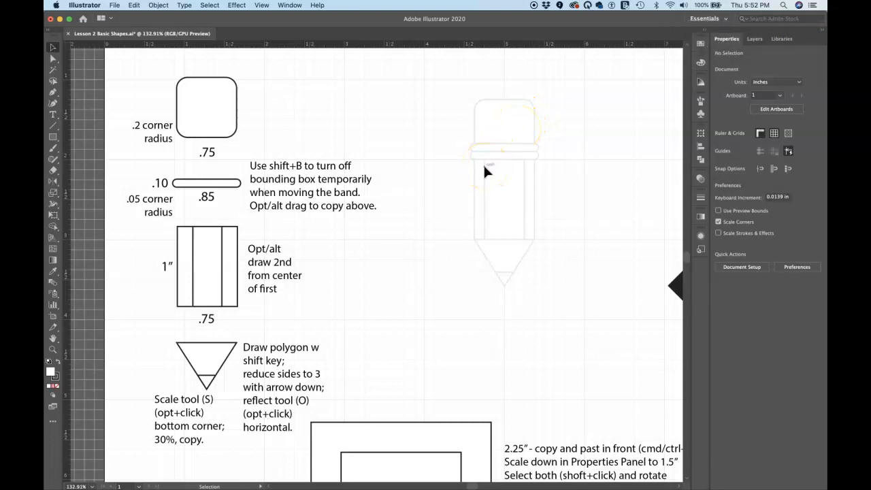
Create a 0.75 in wide, 1 in high rectangle from the upper-left corner of the pencil template's body, and show the bounding box.
key("m")
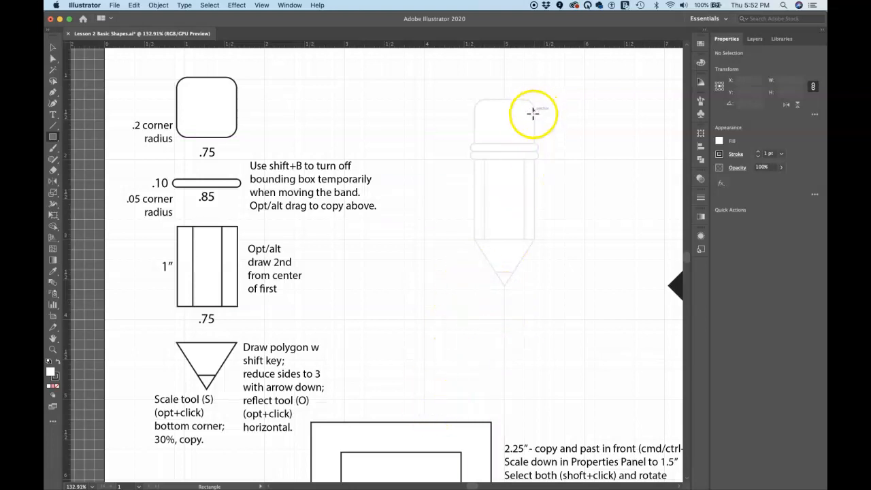
left_click(475, 160)
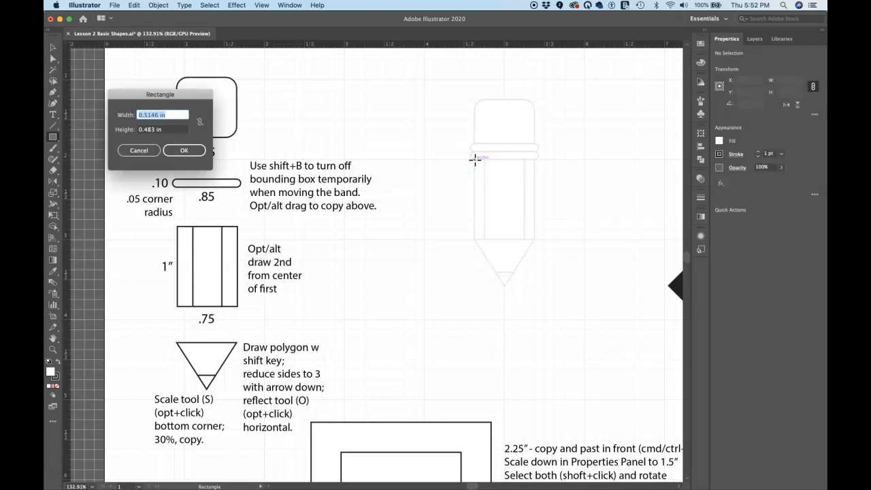
mouse_move(193, 94)
left_mouse_down()
mouse_move(440, 170)
mouse_move(430, 147)
left_mouse_up()
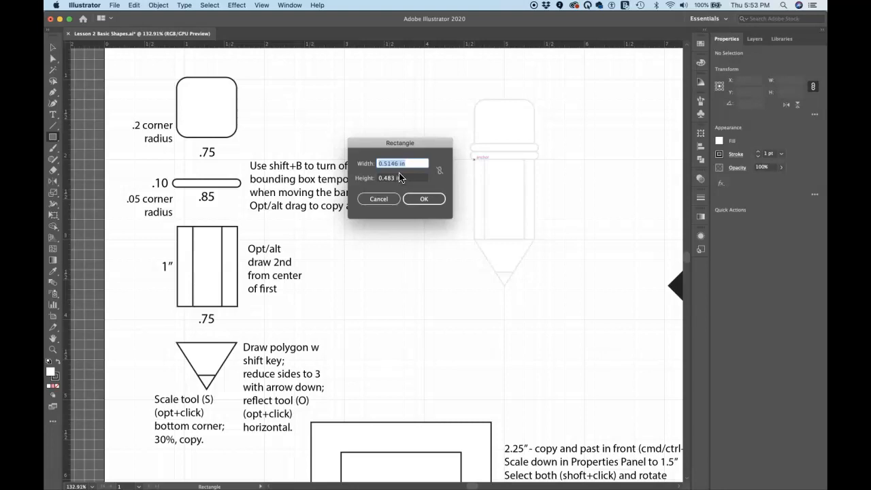
key("BackSpace")
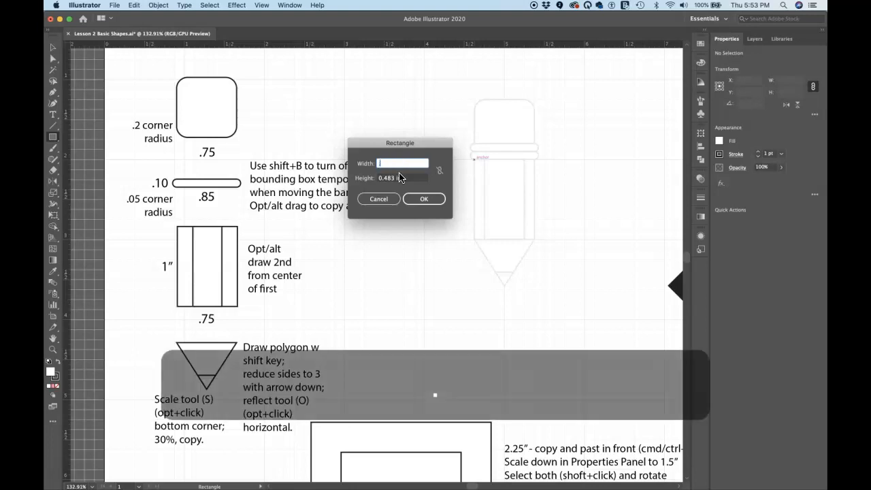
type(".75")
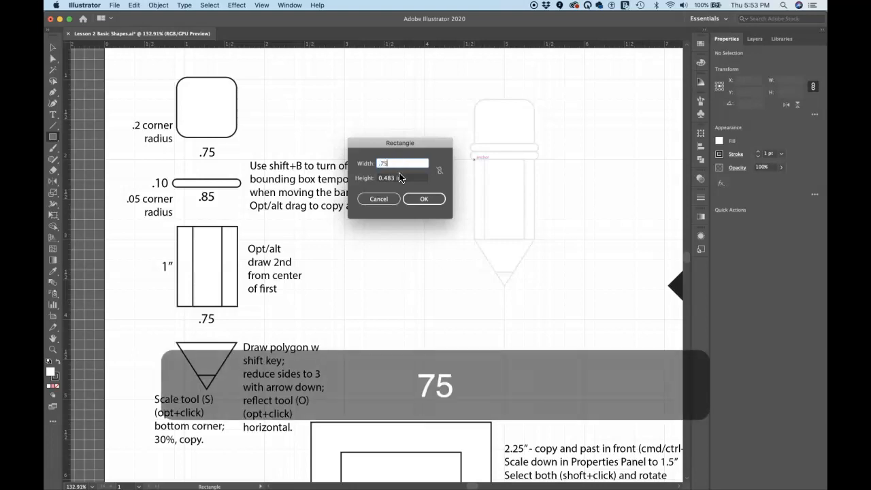
left_click(393, 179)
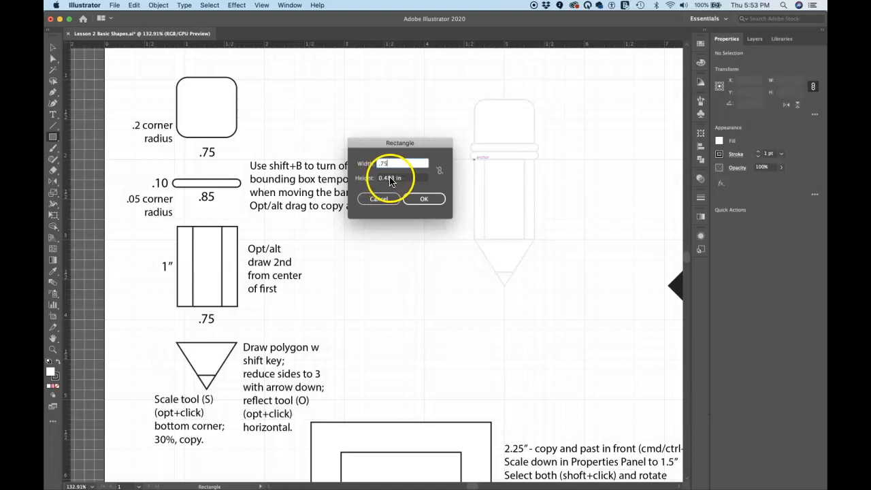
left_click_drag(395, 178, 368, 179)
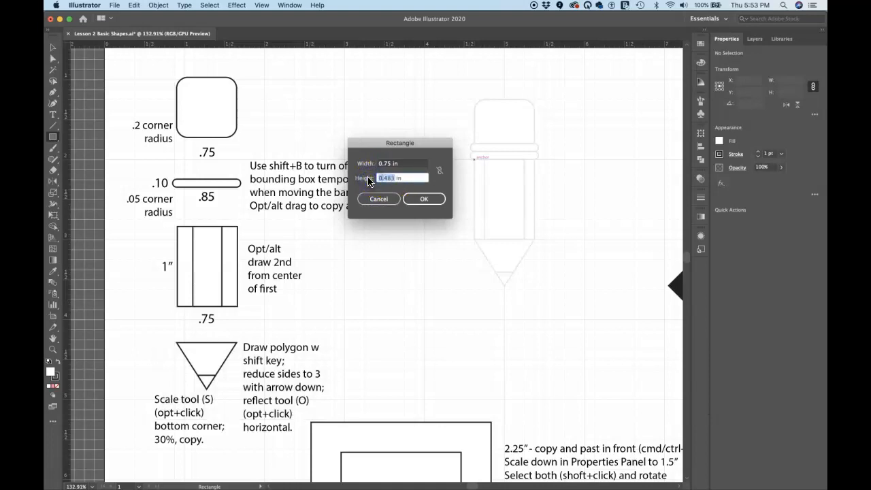
type("1")
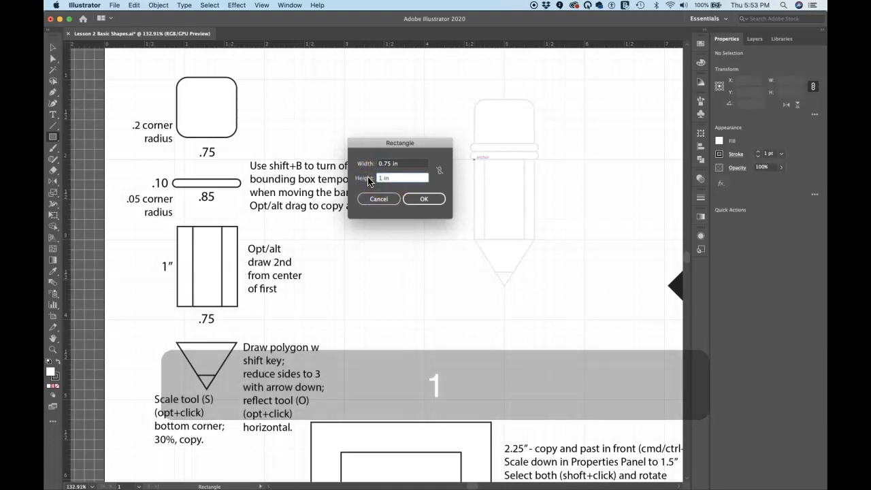
left_click(416, 199)
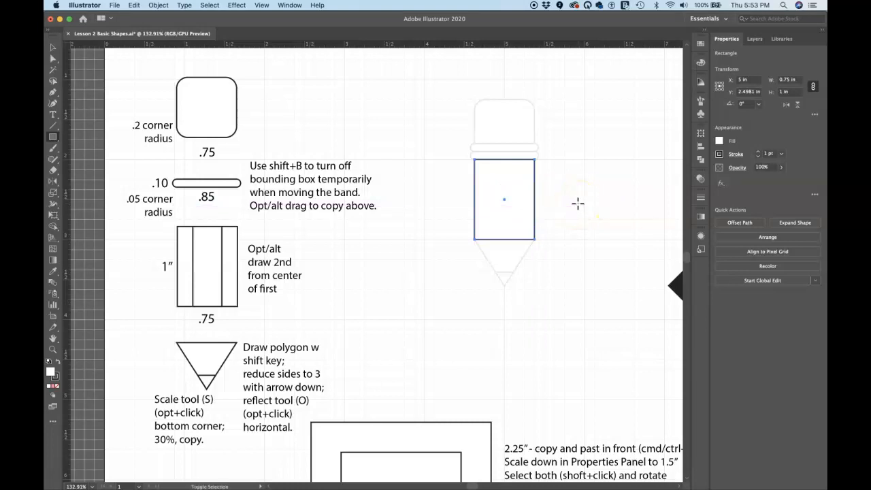
key("shift+super+b")
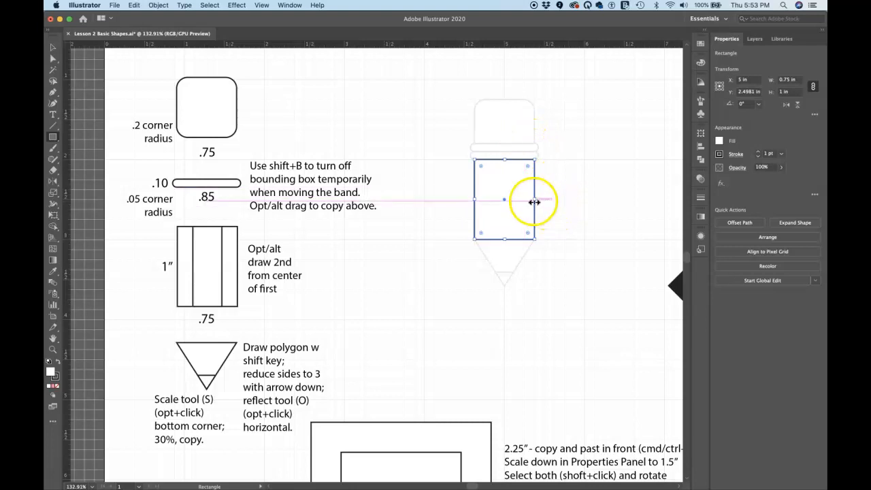
Hide the bounding box of the pencil body's rectangle and show it again.
left_click(263, 7)
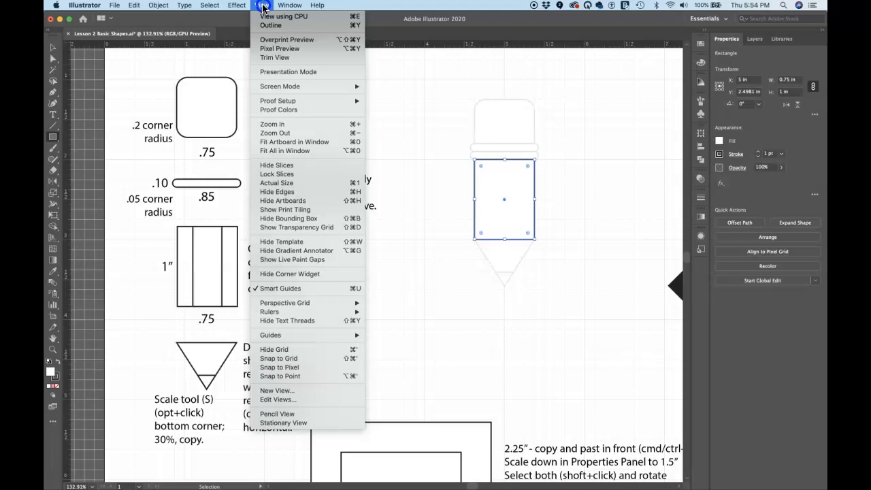
left_click(261, 7)
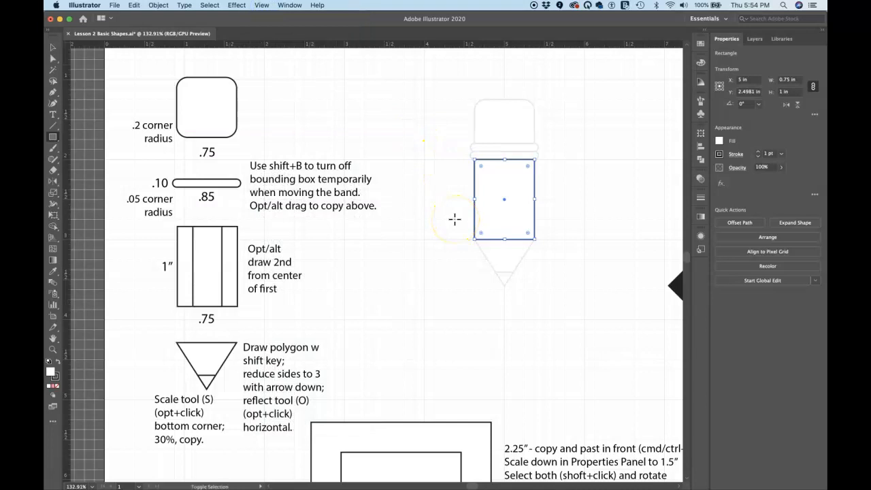
key("shift+super+b")
key("shift+super+b")
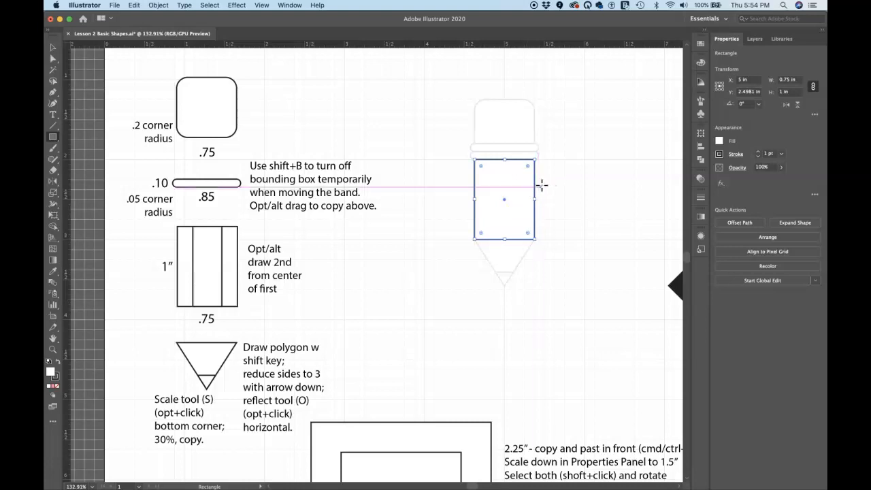
Alternate between the Selection and Rectangle tools, and deselect the pencil body's rectangle.
key("v")
key("m")
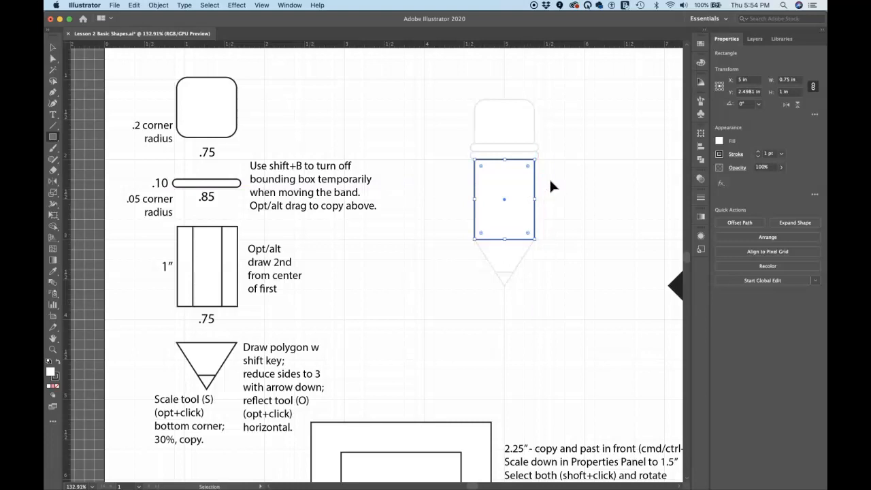
key("m")
key("v")
left_click(546, 179)
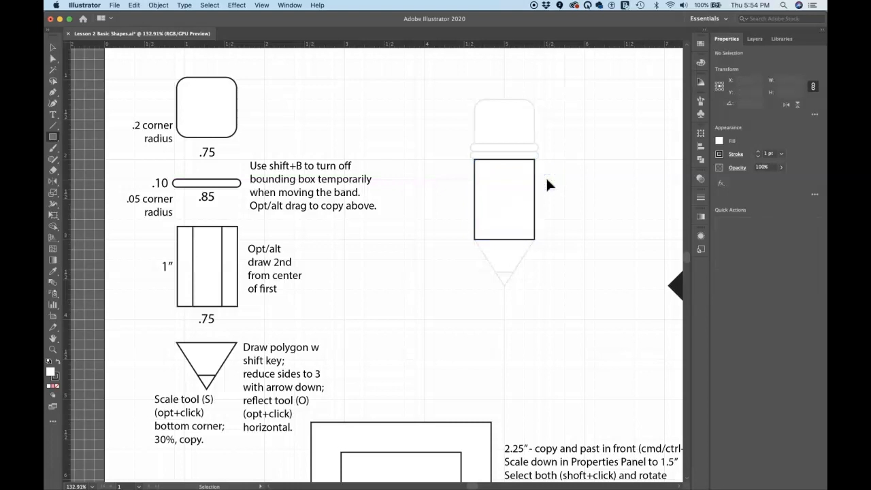
Draw a second rectangle outward from the body's center, about 0.35 in wide and as tall as the body, and deselect it.
key("m")
key("v")
key("m")
mouse_move(504, 199)
left_mouse_down()
mouse_move(524, 239)
mouse_move(517, 217)
mouse_move(526, 236)
mouse_move(519, 226)
left_mouse_up()
left_click_drag(509, 209, 505, 202)
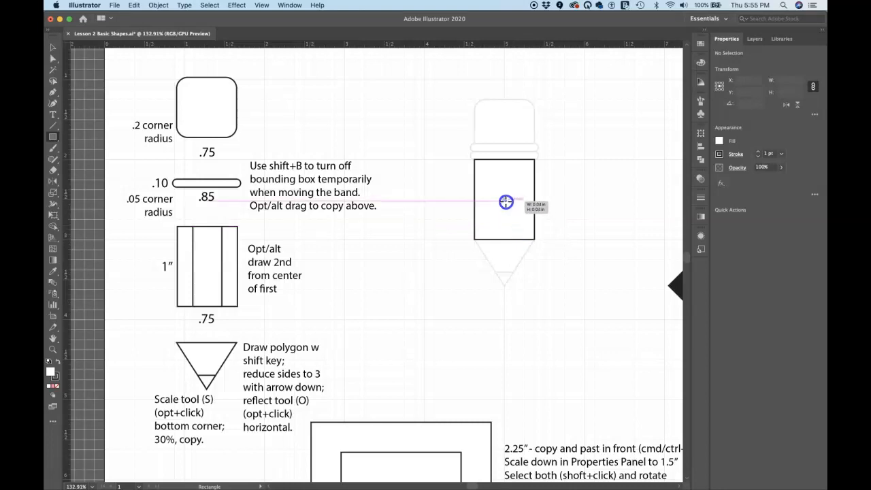
left_click_drag(505, 202, 519, 240)
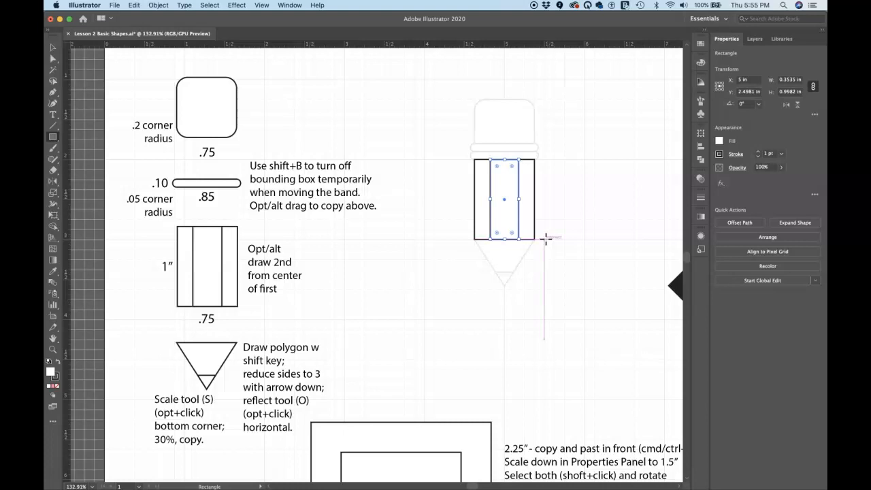
left_click(555, 184)
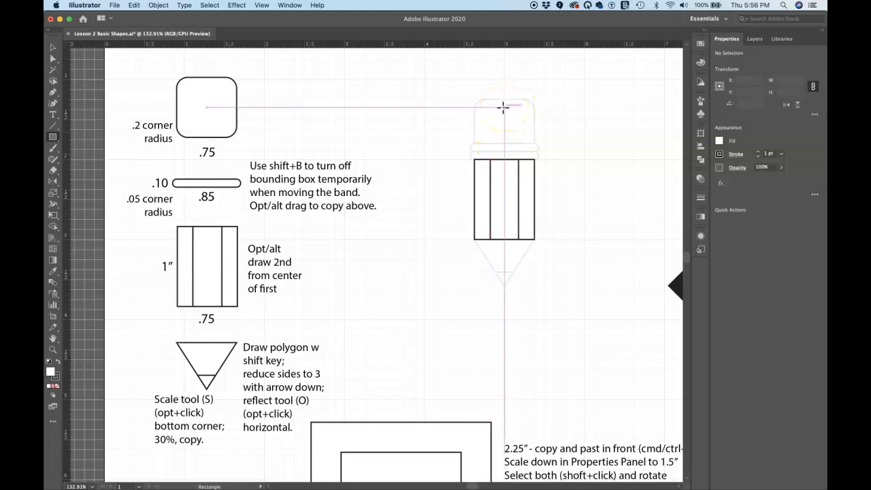
Try rounding the corners of the body's outer rectangle with its live corners, and undo the rounding.
key("v")
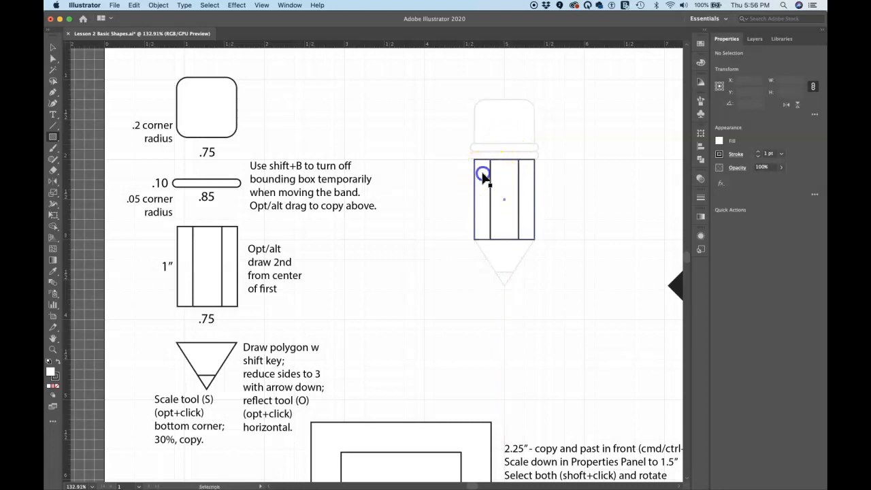
left_click(483, 176, "super")
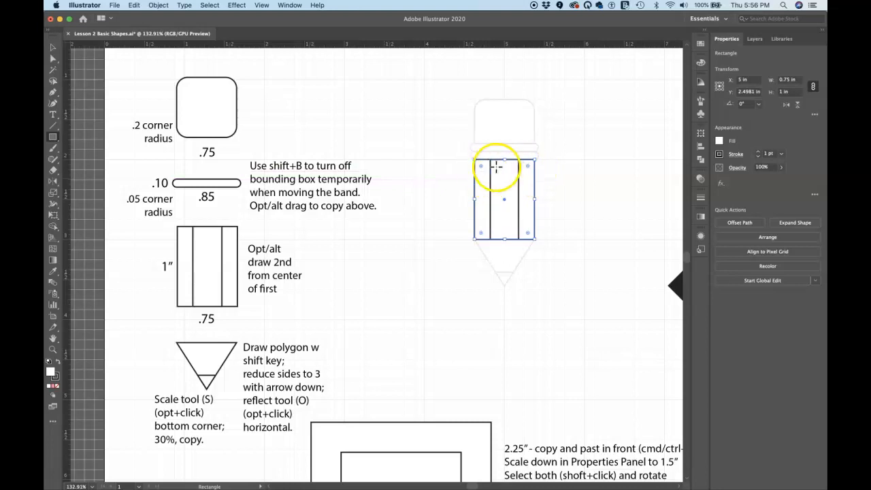
left_click_drag(481, 170, 485, 177)
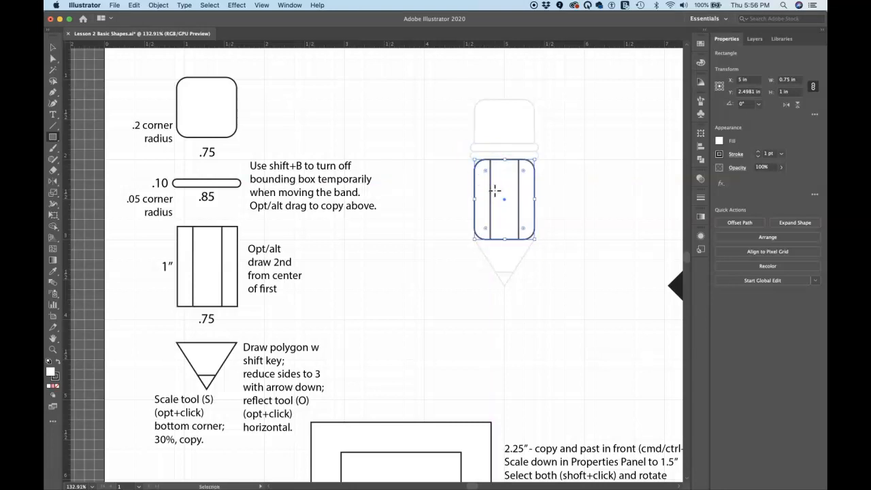
key("super+z")
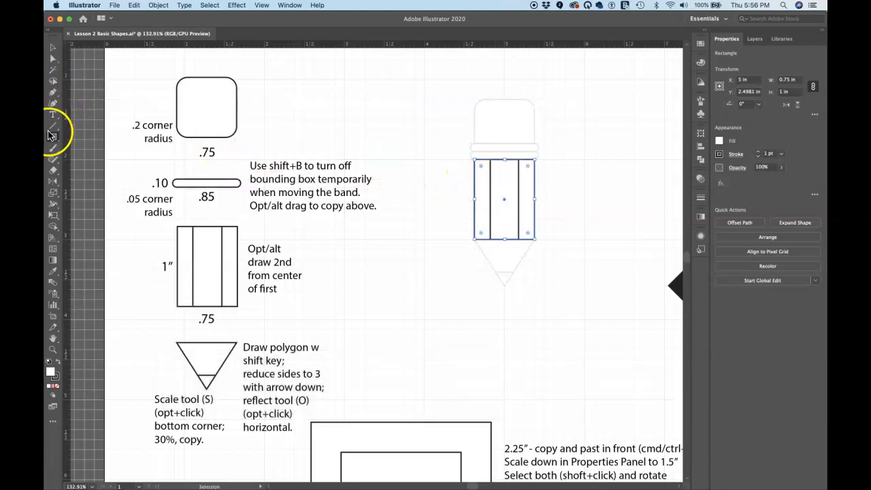
Start a rounded rectangle by exact dimensions beside the template's eraser and set its width to 0.85 in.
mouse_move(53, 137)
left_mouse_down()
mouse_move(75, 152)
mouse_move(97, 150)
left_mouse_up()
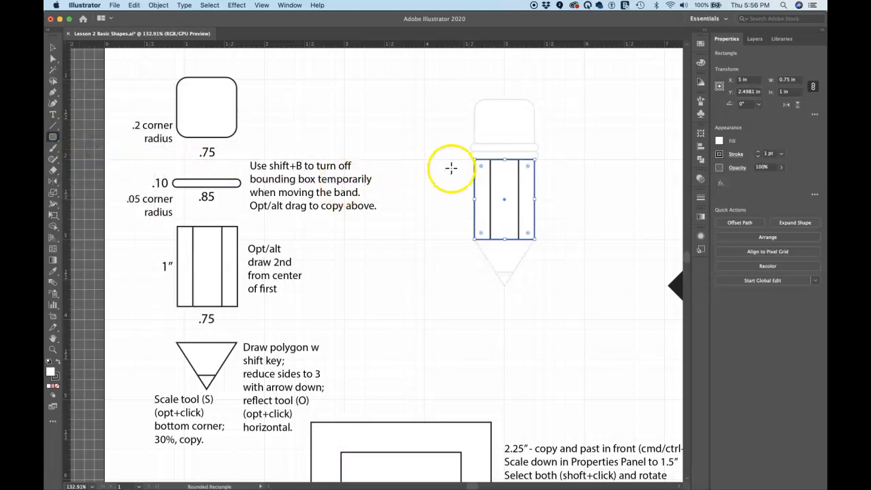
left_click(432, 130)
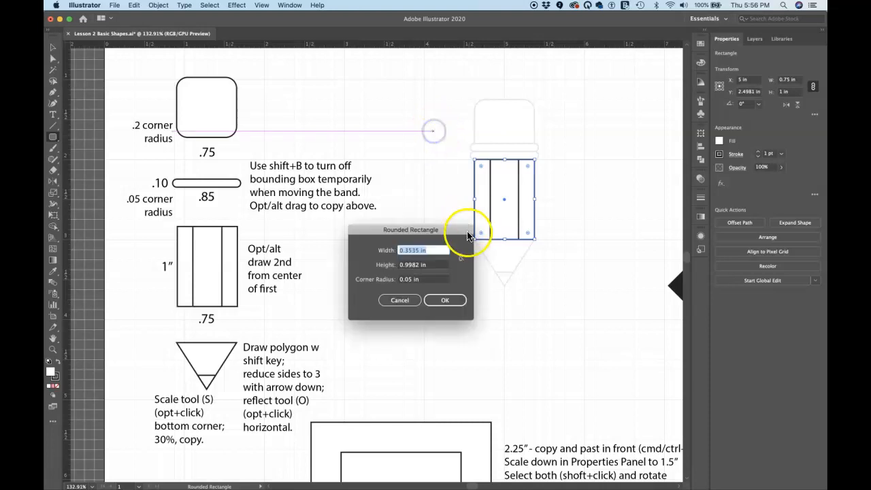
left_click(419, 250)
left_click(384, 250)
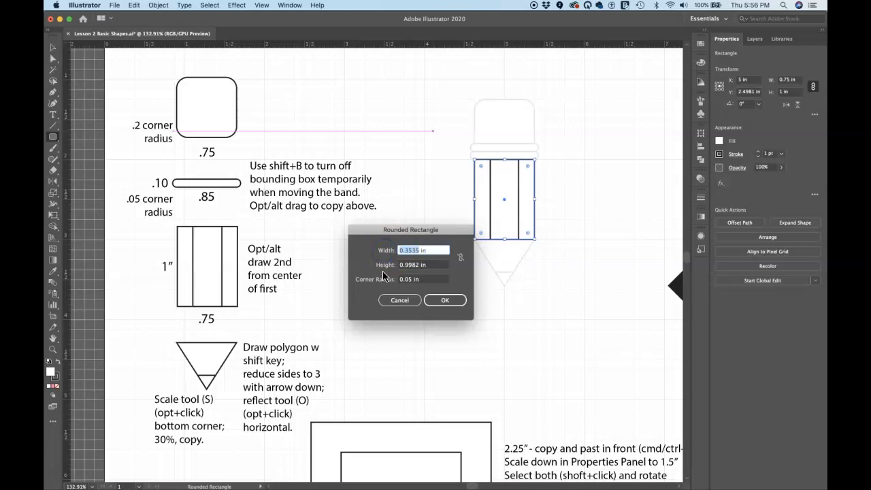
type(".85")
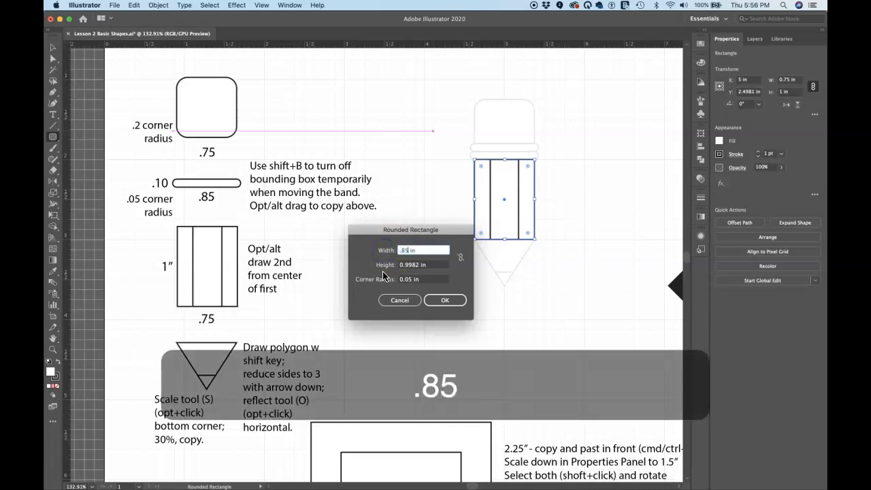
left_click(381, 252)
left_click(415, 272)
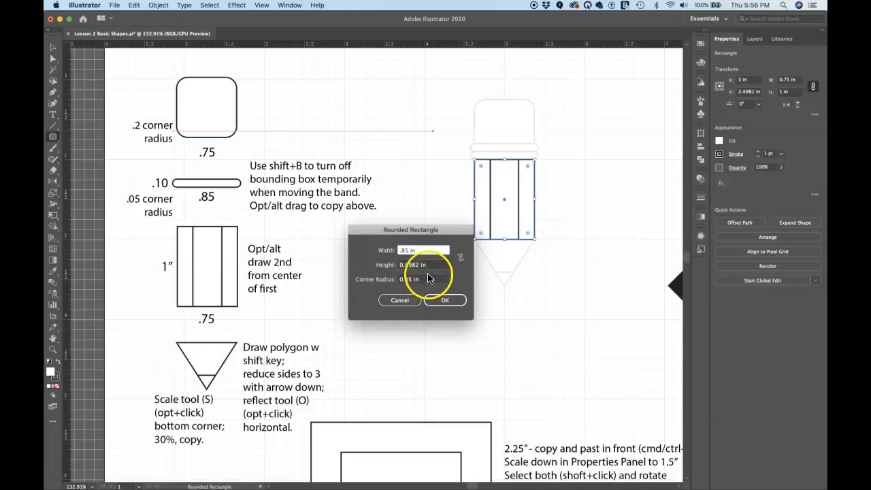
left_click(398, 265)
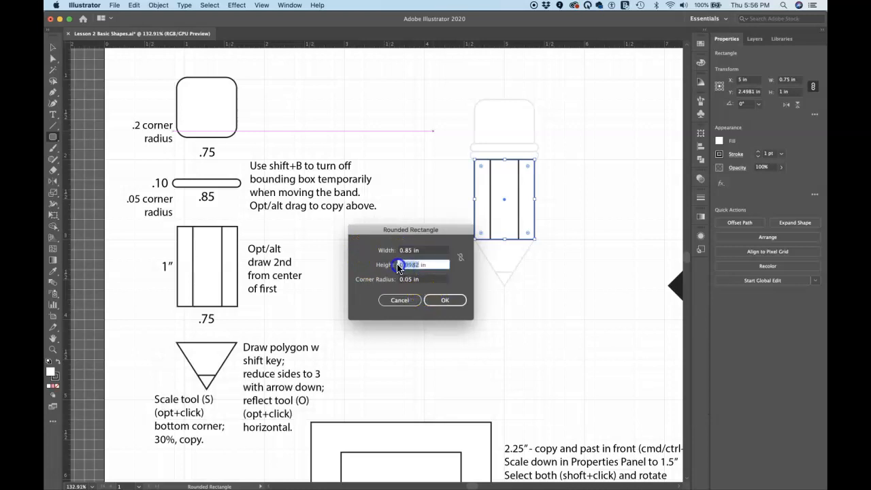
left_click_drag(397, 265, 403, 265)
Create the rounded rectangle 0.75 in wide and 0.75 in high with a 0.2 in corner radius.
double_click(407, 251)
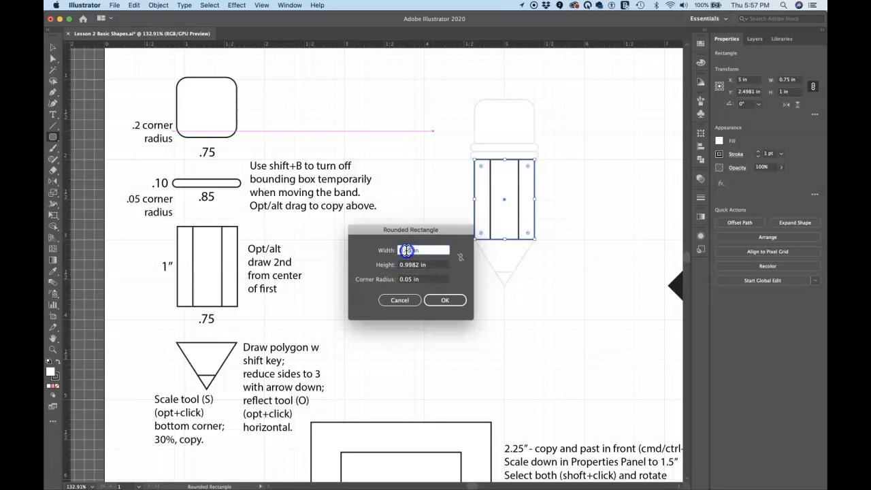
type("75")
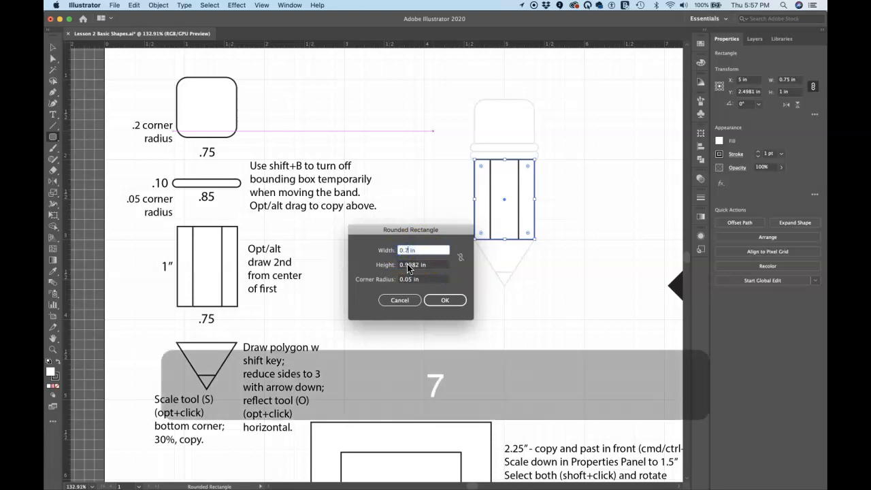
double_click(411, 265)
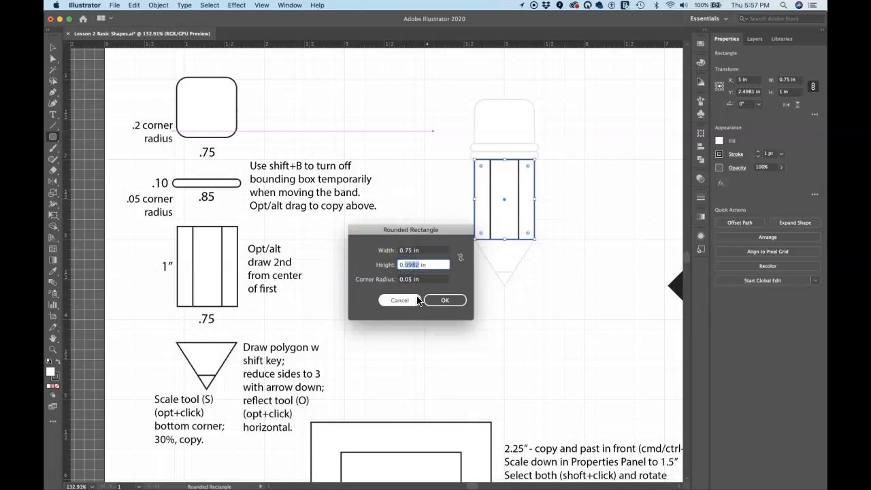
type("75")
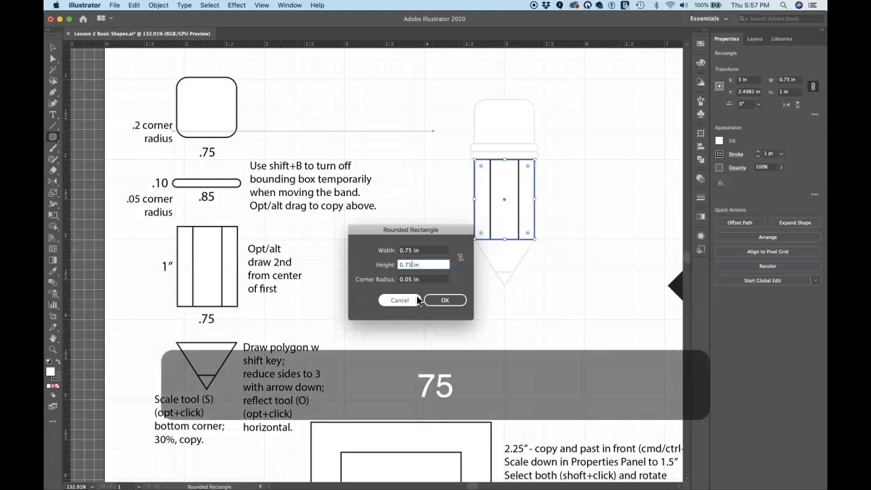
left_click(410, 282)
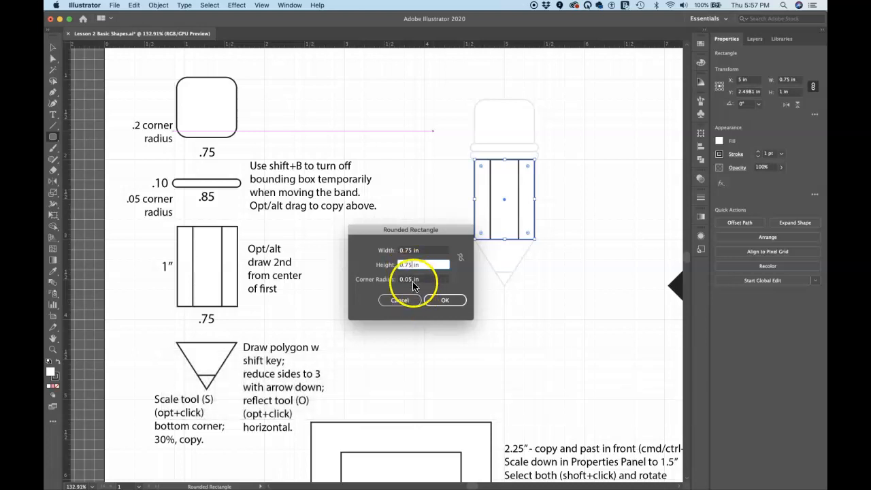
left_click_drag(411, 281, 406, 283)
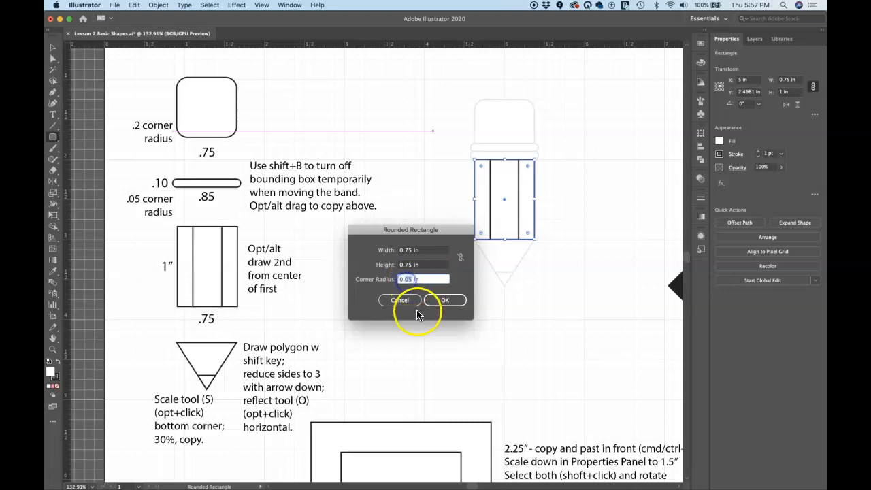
type("2")
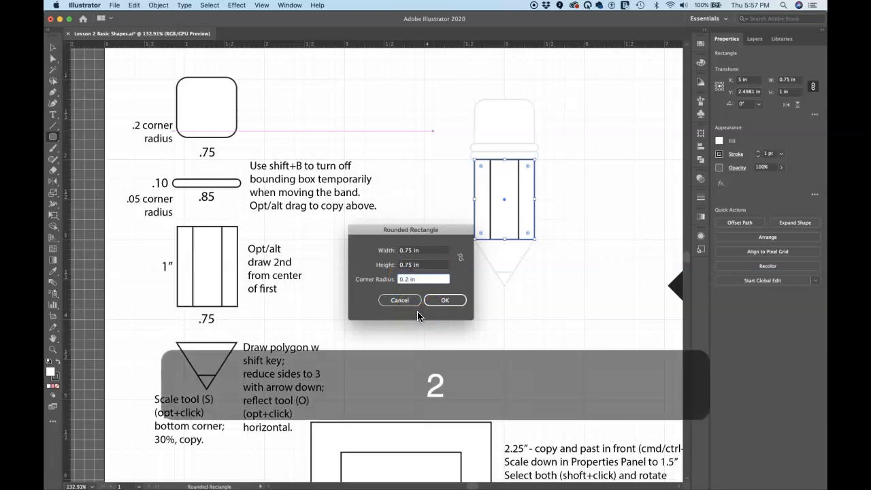
left_click(441, 304)
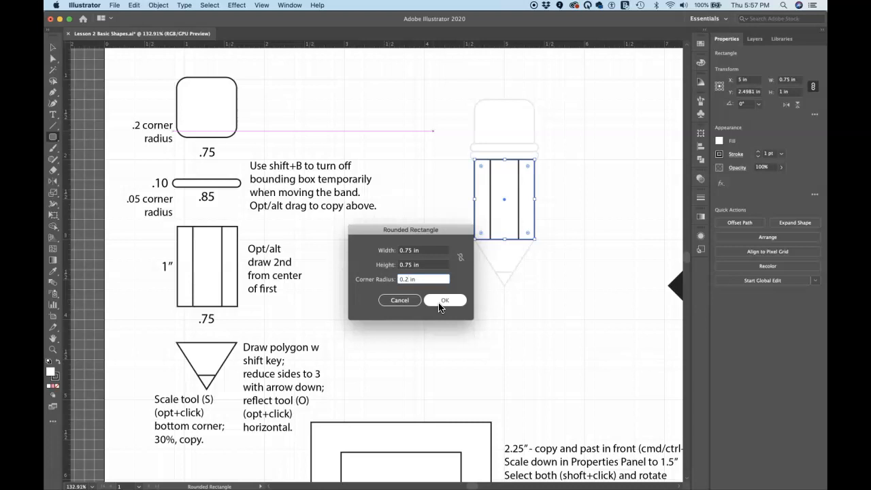
left_click(441, 303)
Move the rounded square over the template's eraser so its lower edge meets the top of the pencil body.
left_click(456, 206)
key("v")
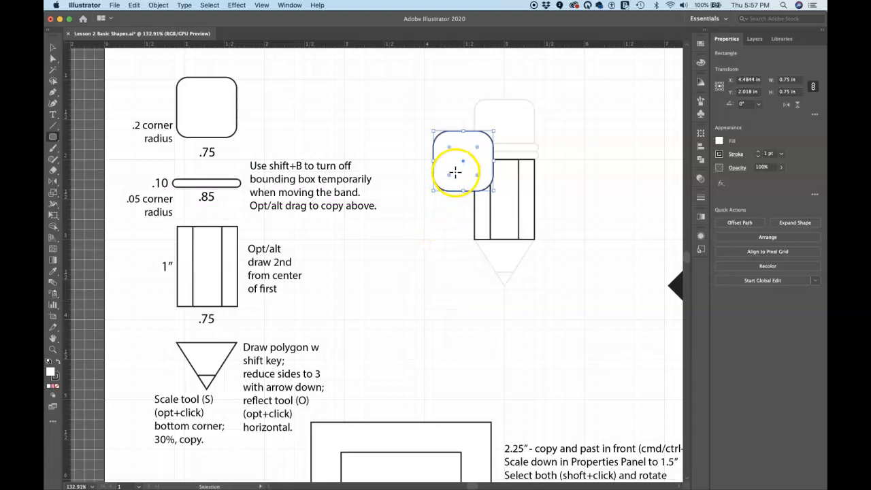
left_click_drag(457, 179, 439, 145)
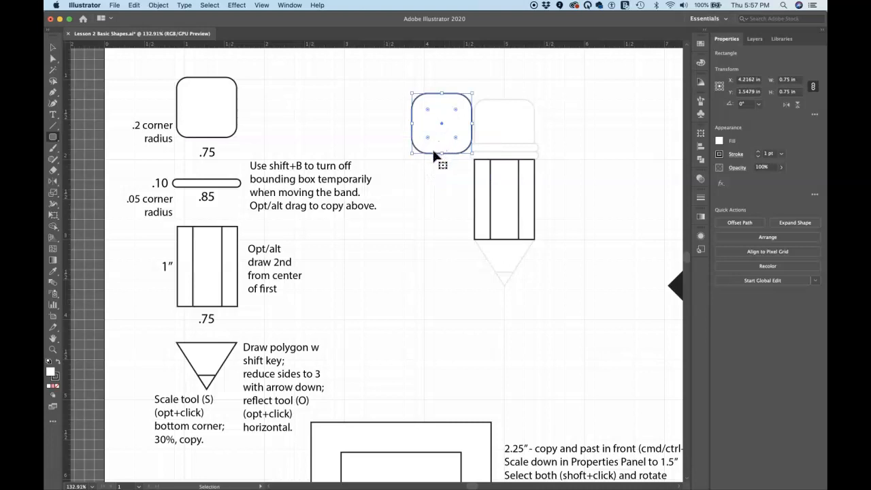
left_click_drag(436, 156, 497, 163)
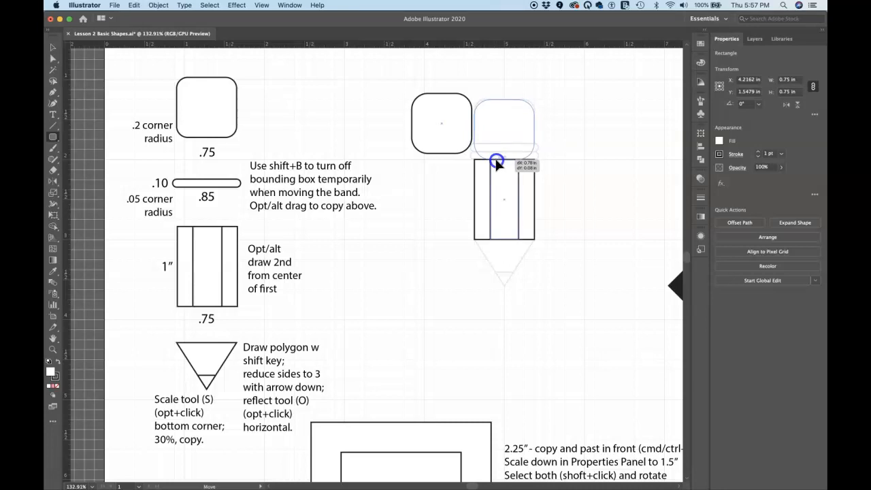
left_click_drag(496, 163, 497, 162)
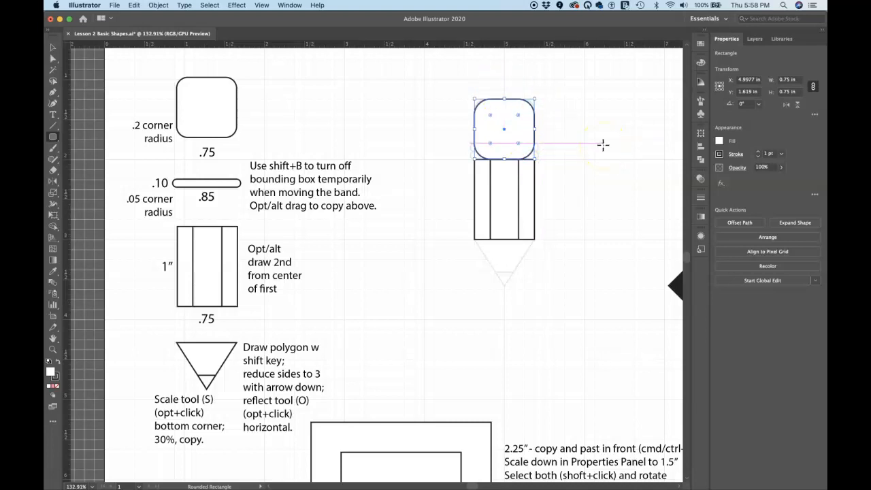
Hide the bounding box and snap the rounded square's lower-left anchor point to the inner rectangle's upper-left corner.
key("shift+super+b")
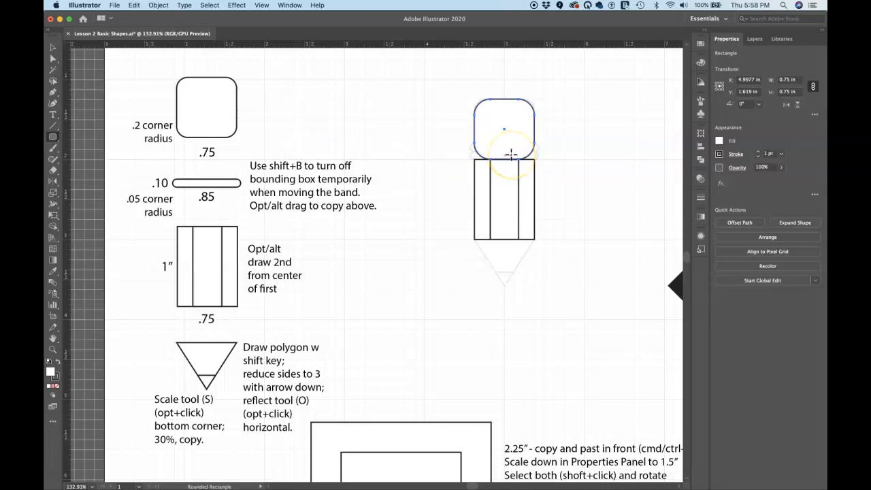
key("super+equal")
key("super+equal")
key("super+equal")
key("super+equal")
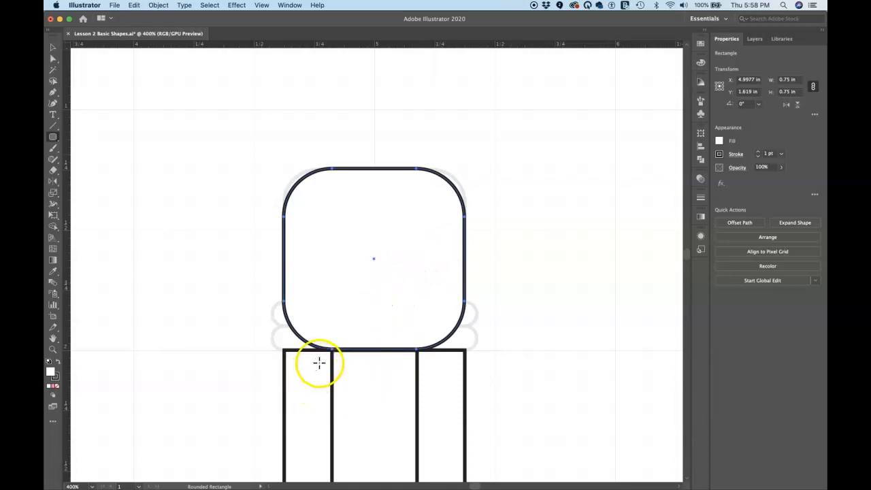
key("v")
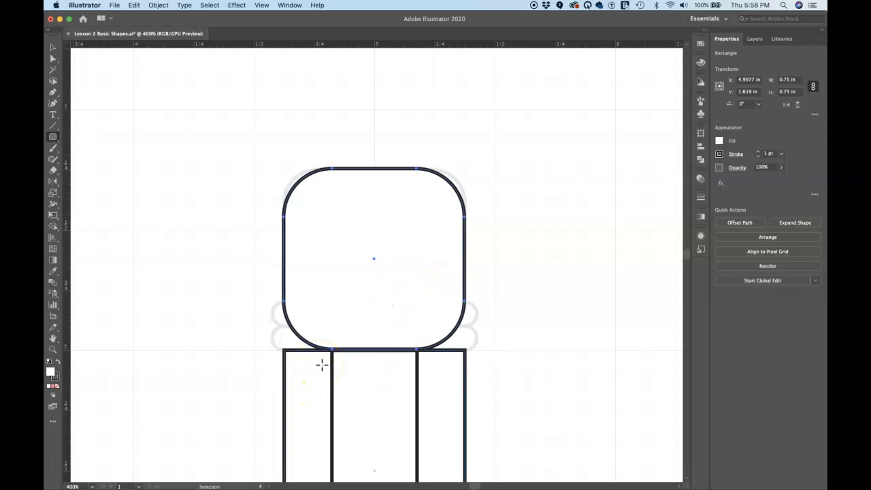
left_click_drag(332, 348, 331, 351)
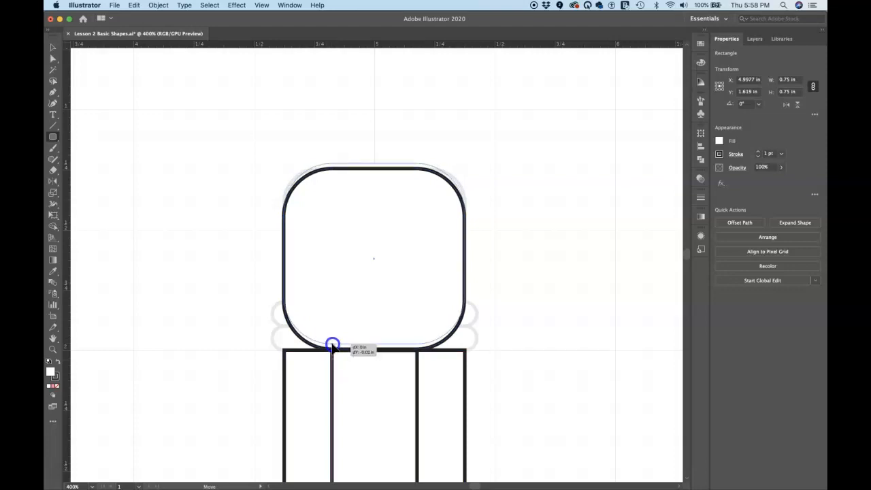
left_click_drag(331, 350, 330, 351)
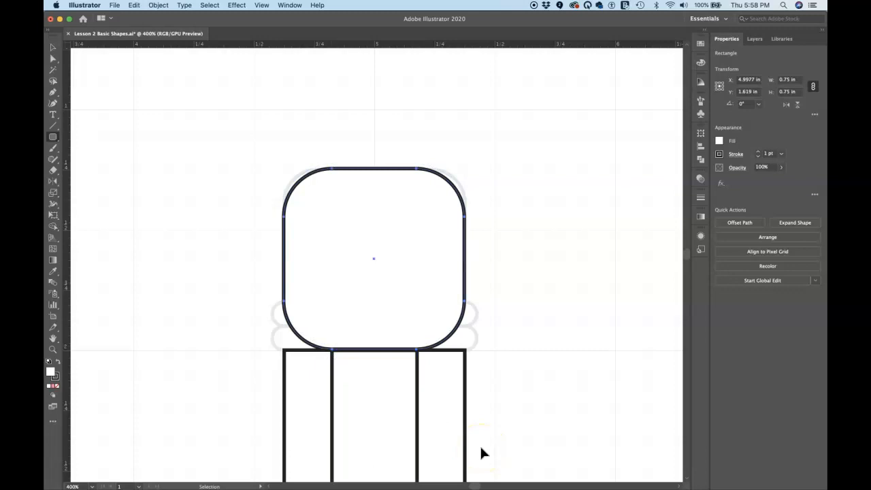
In outline view, adjust the rounded square's position until its sides line up with the pencil body's edges, and return to preview.
left_click(371, 349, "super")
mouse_move(372, 349)
left_mouse_down()
mouse_move(373, 334)
mouse_move(373, 352)
left_mouse_up()
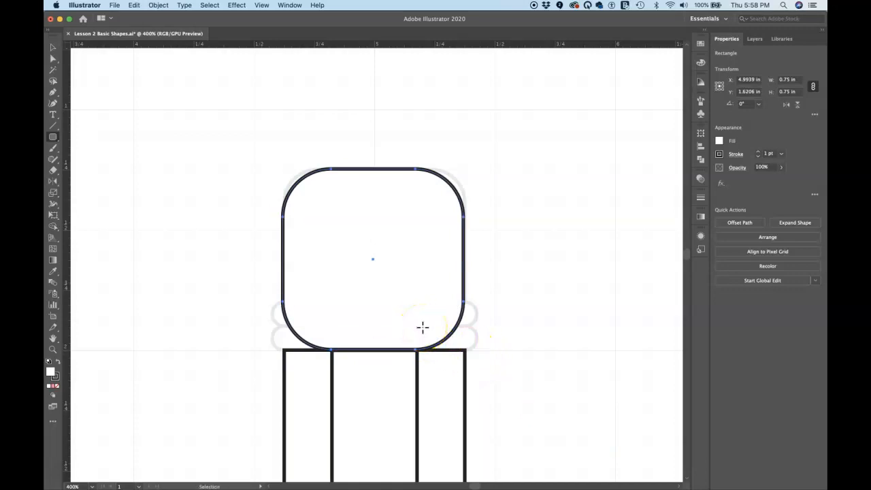
key("super+y")
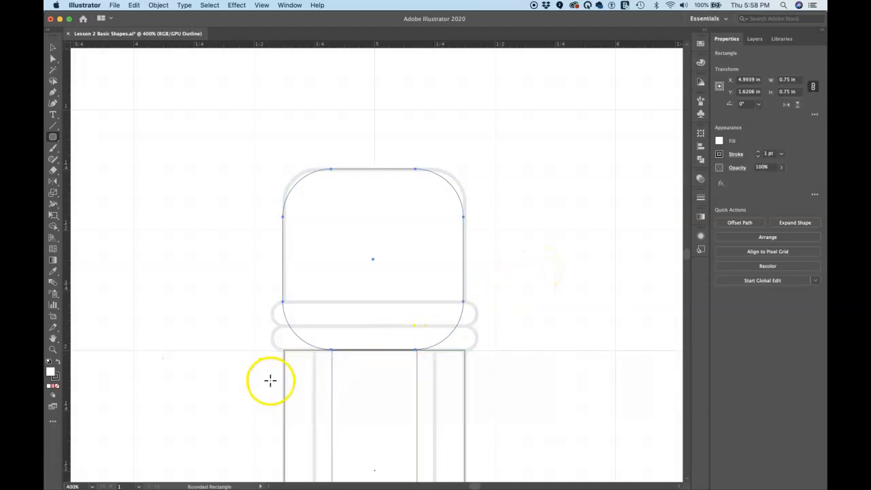
key("v")
left_click_drag(335, 350, 336, 351)
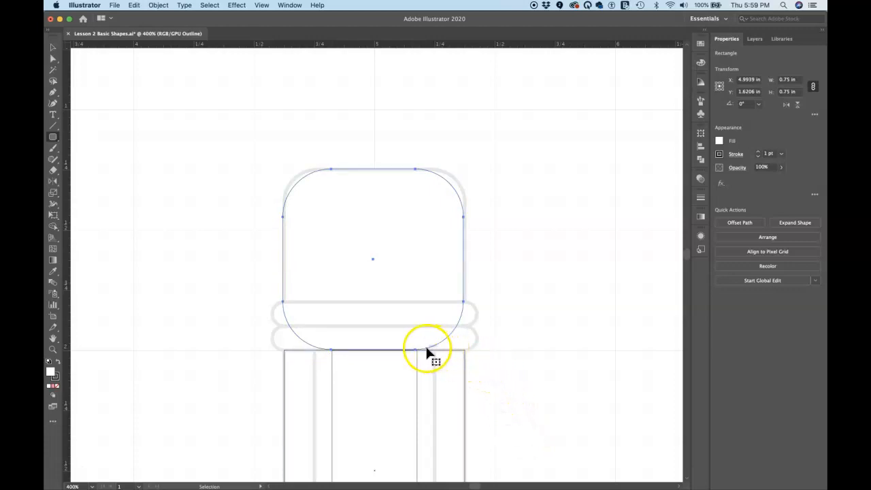
key("Right")
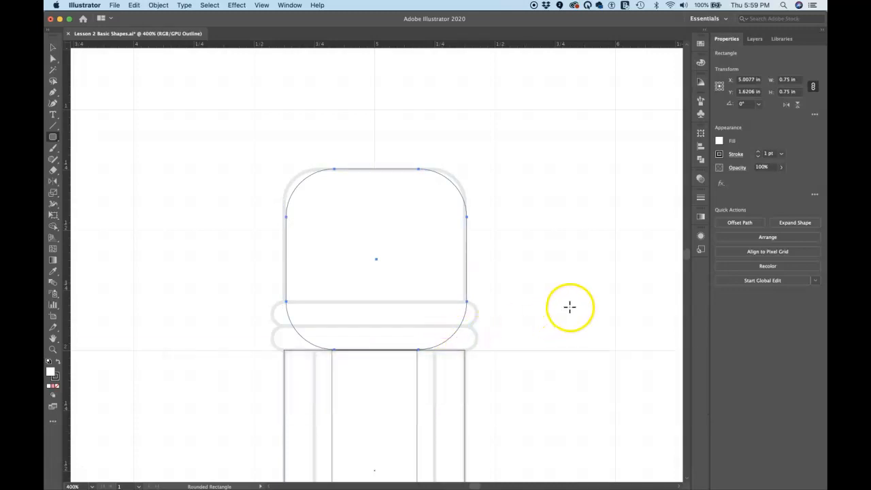
key("Left")
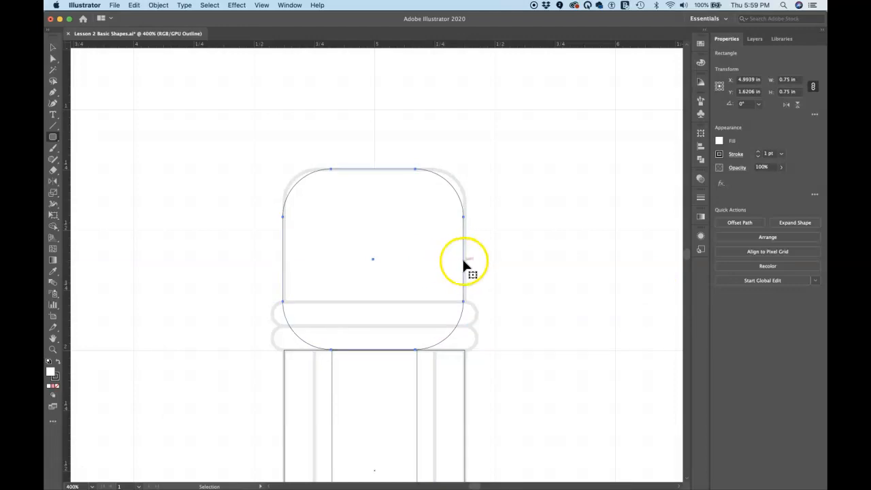
left_click_drag(462, 264, 465, 262)
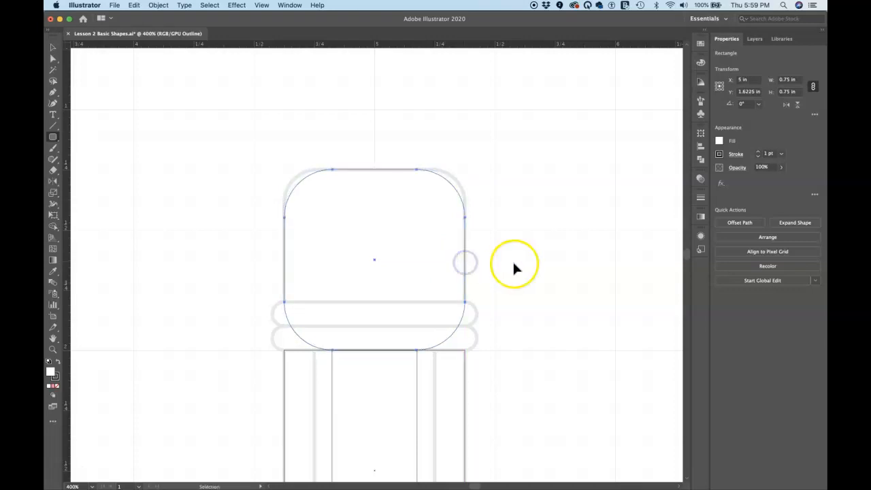
key("super+y")
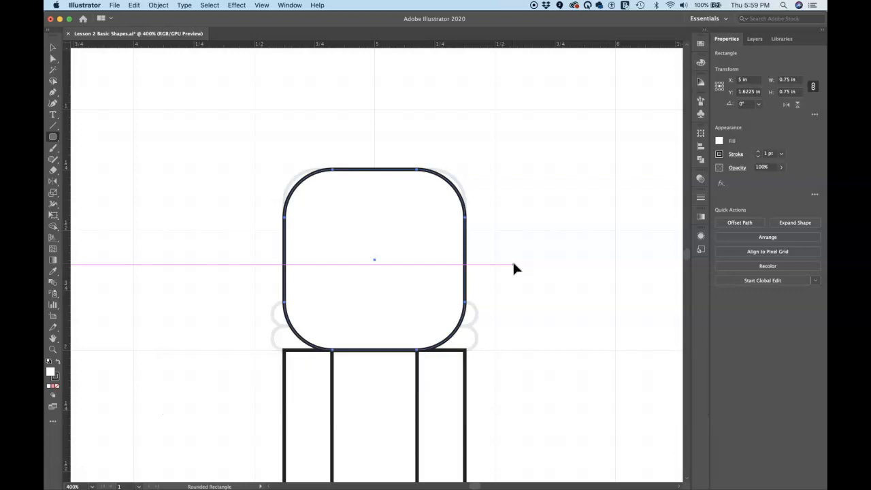
left_click(542, 225)
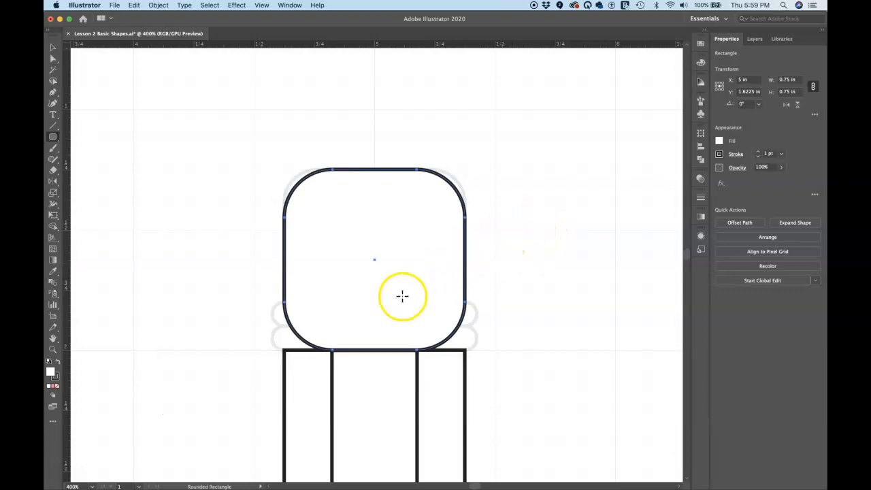
Start another rounded rectangle by exact dimensions beside the eraser and set its width to 0.85 in.
left_click(134, 257)
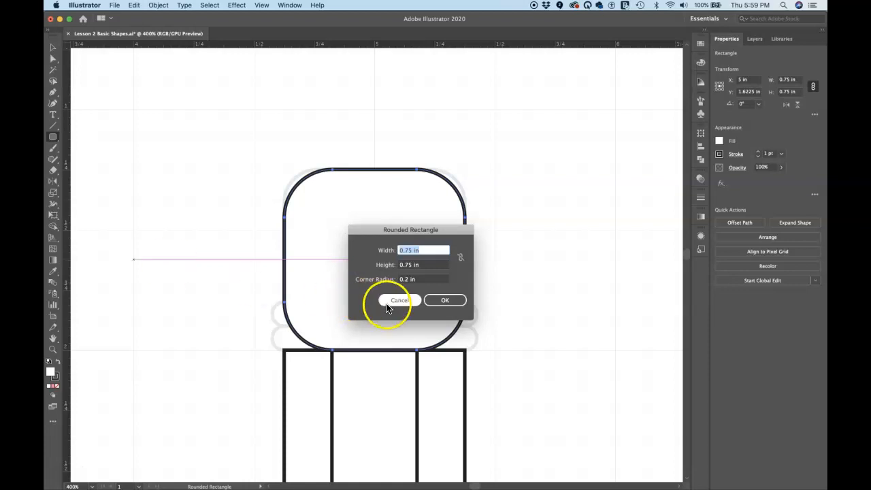
left_click(408, 250)
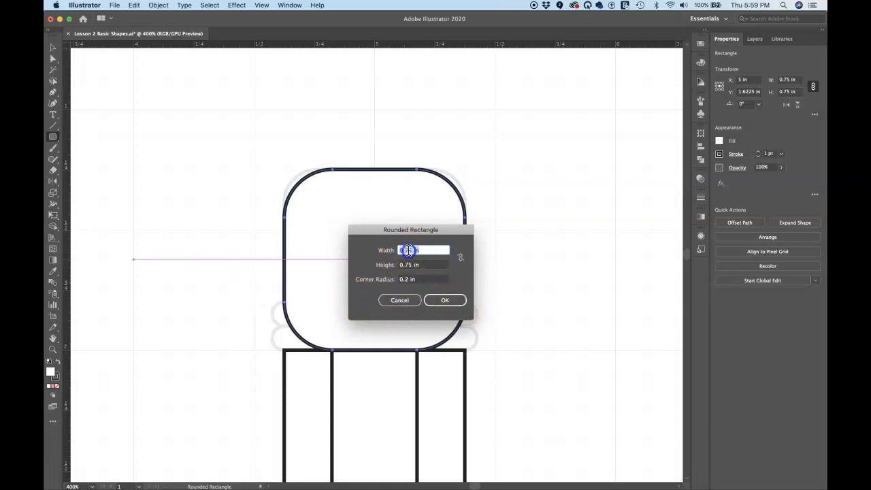
key("BackSpace")
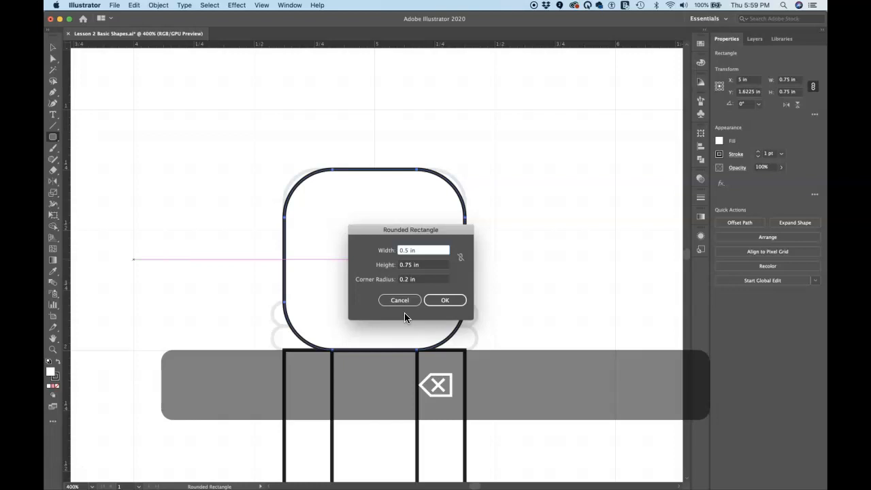
type("8")
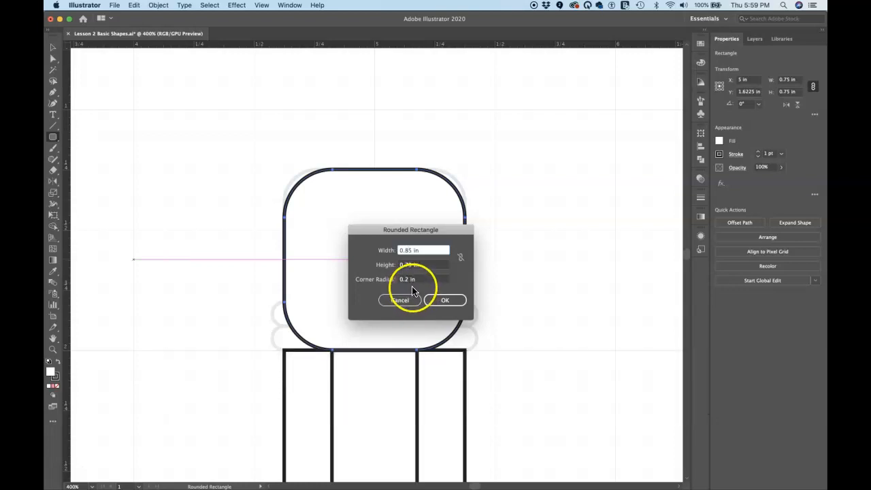
Set the new rounded rectangle's height to 0.1 in and corner radius to 0.05 in, and create it.
left_click(409, 265)
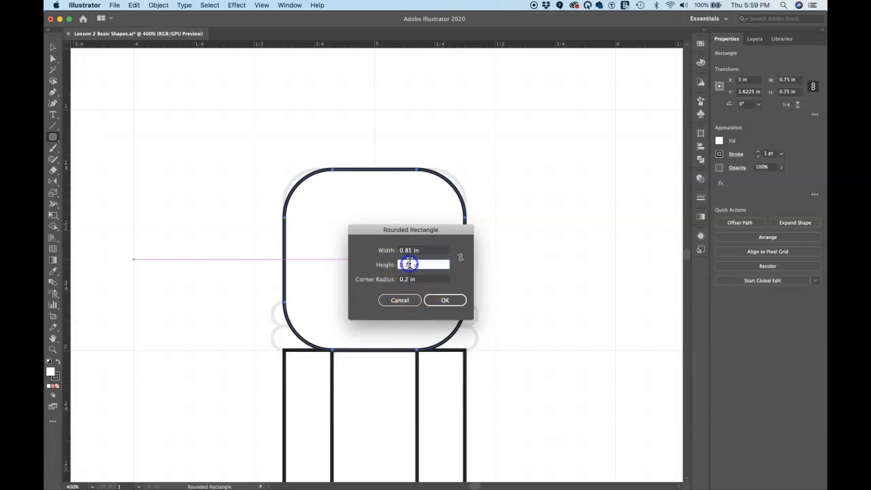
left_click(408, 265)
left_click_drag(409, 265, 406, 265)
key("Right")
key("Right")
key("BackSpace")
key("BackSpace")
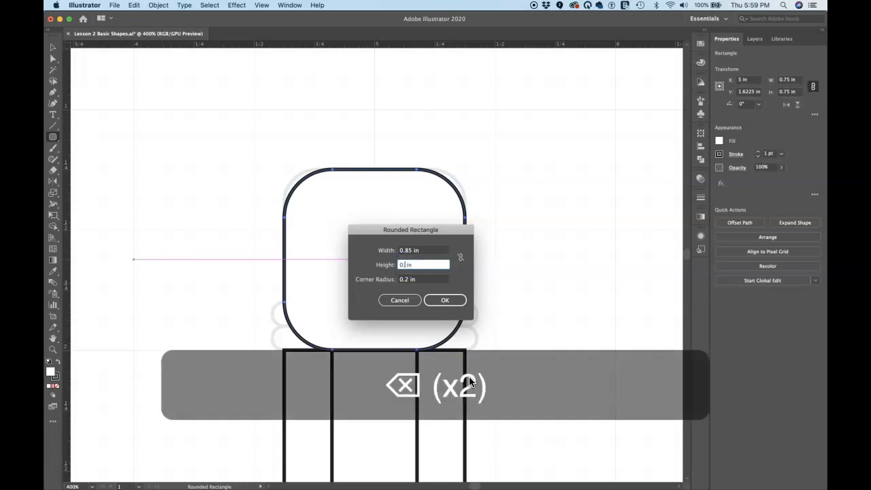
type("1")
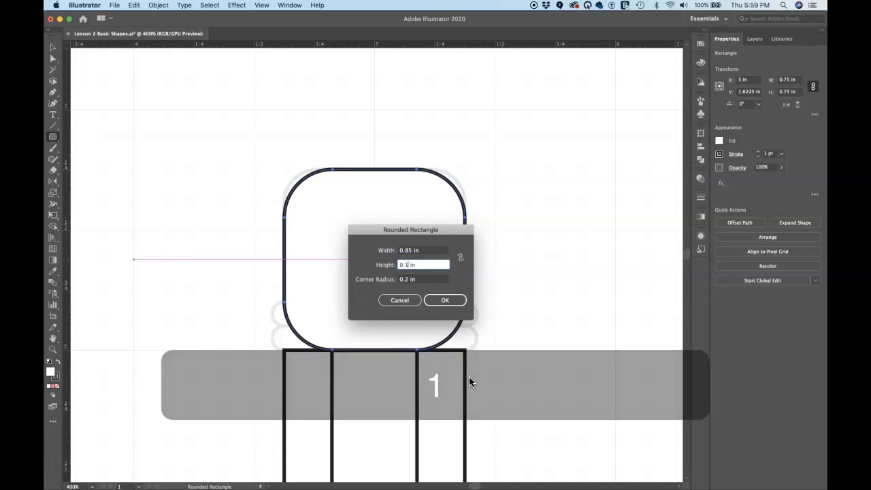
type("0")
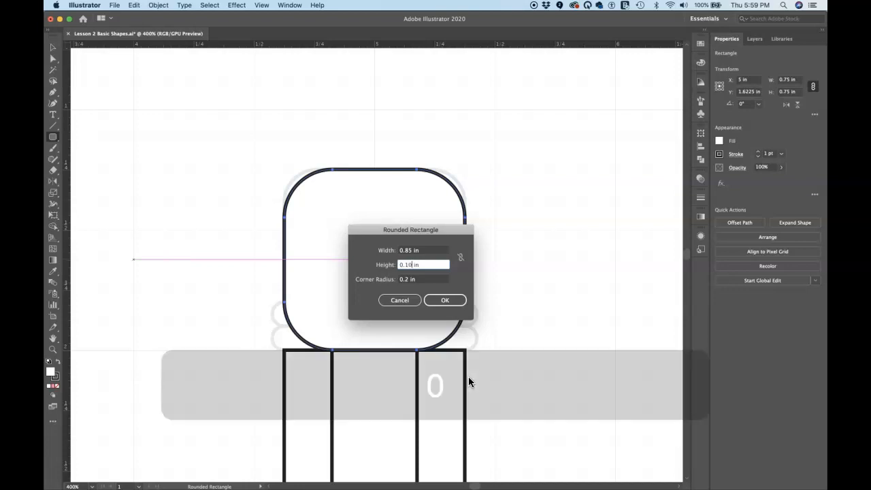
triple_click(405, 279)
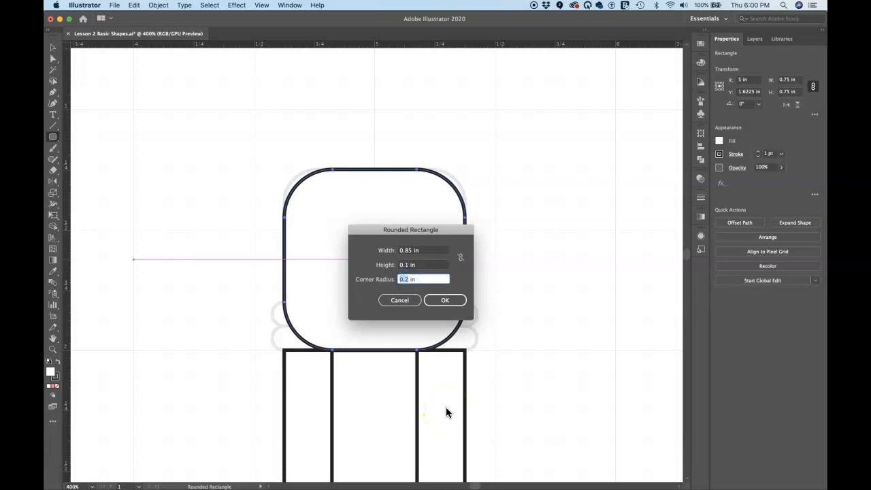
type(".05")
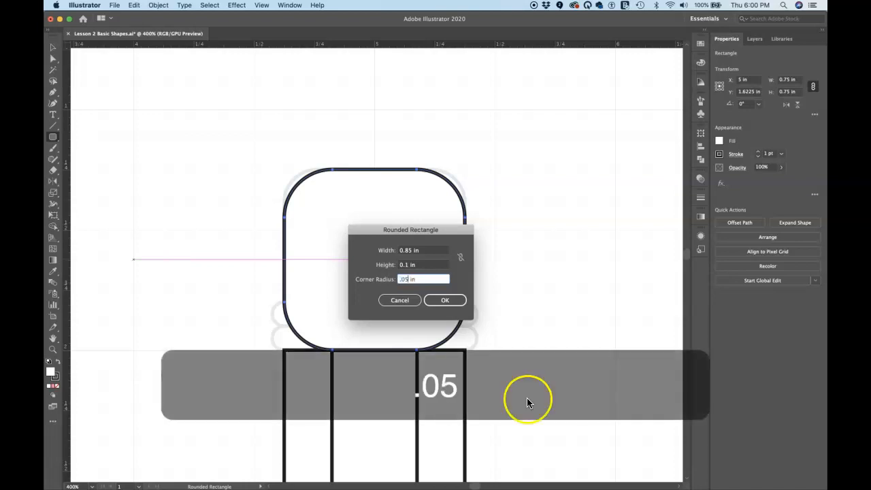
left_click(446, 301)
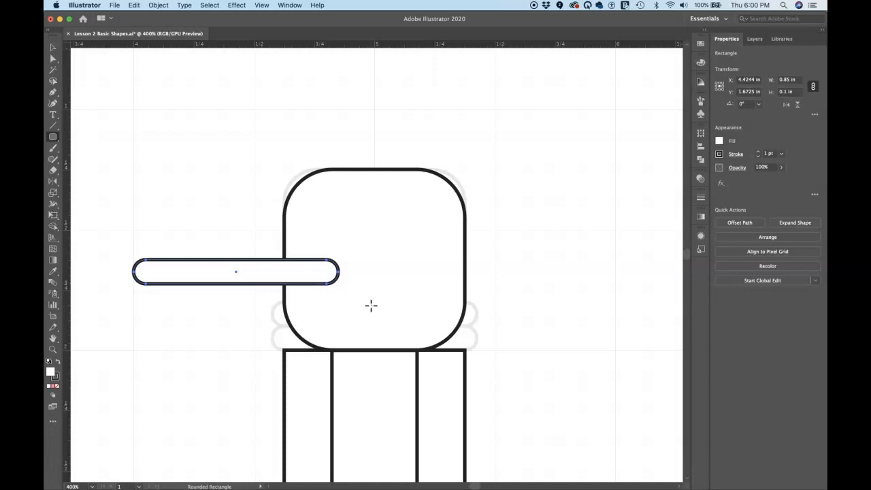
Move the narrow band over the eraser's base, snapping its lower-left anchor point to the pencil body's upper-left corner.
left_click(239, 273)
key("v")
left_click(215, 280)
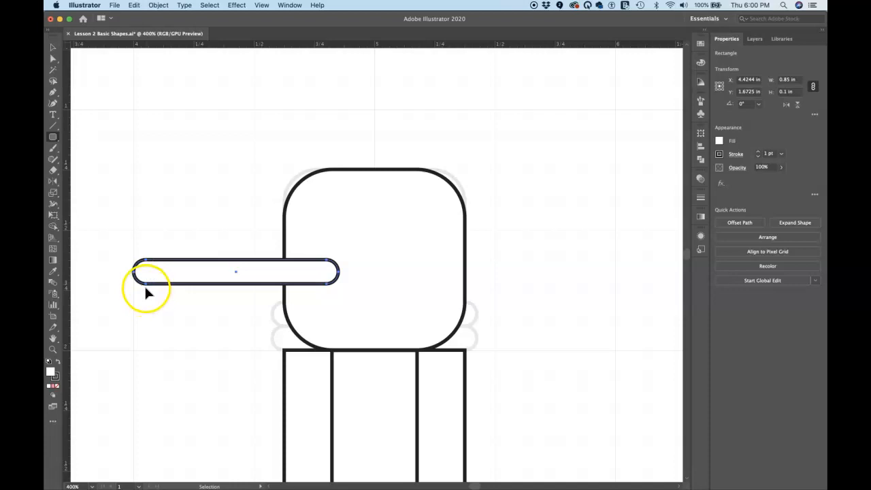
left_click_drag(148, 287, 276, 325)
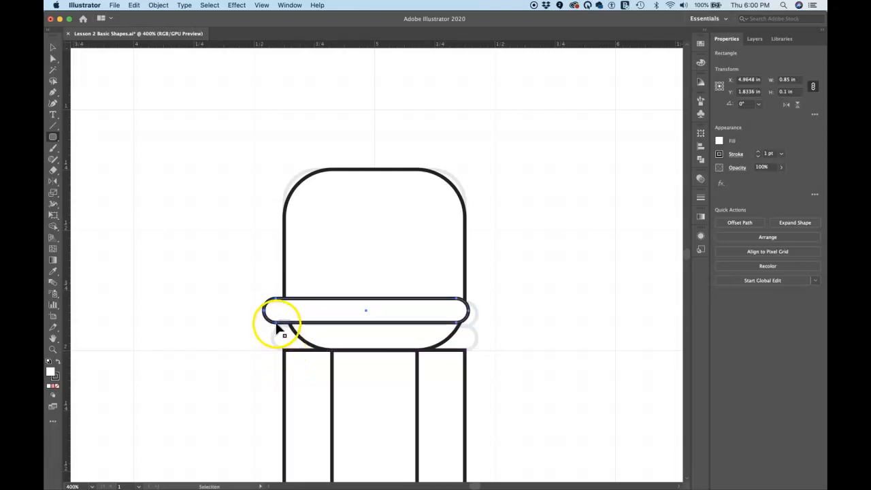
left_click_drag(277, 325, 163, 262)
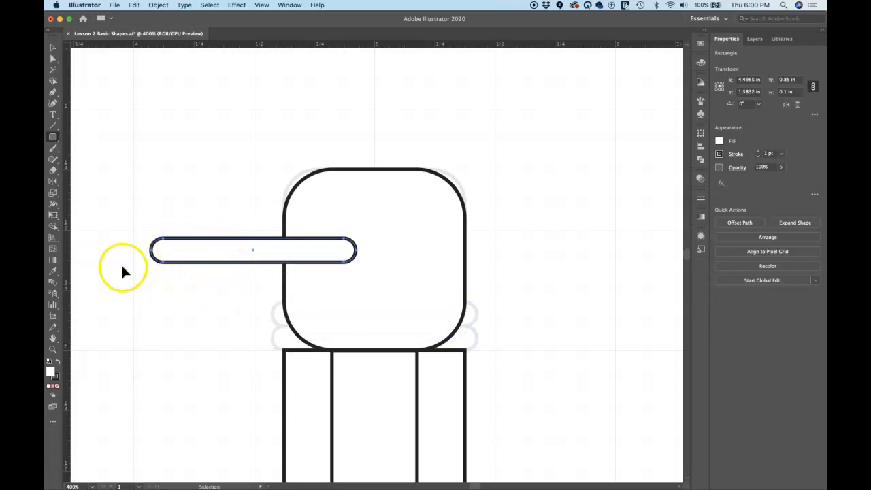
left_click_drag(164, 265, 282, 349)
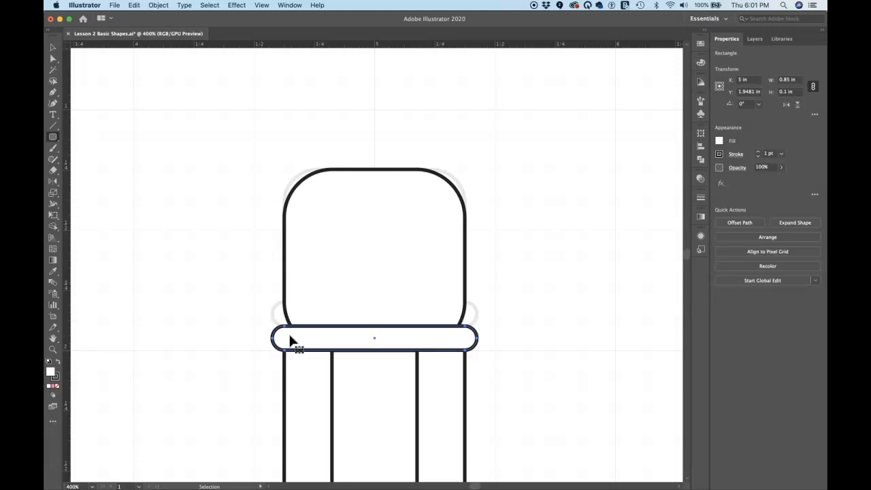
Duplicate the band directly above the first so the copy's lower edge meets the original's upper edge.
key("alt+super+z")
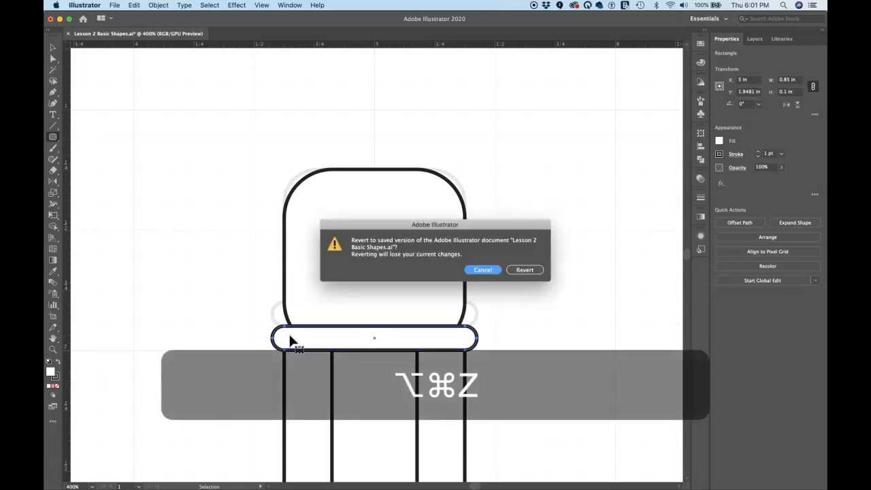
left_click(493, 270)
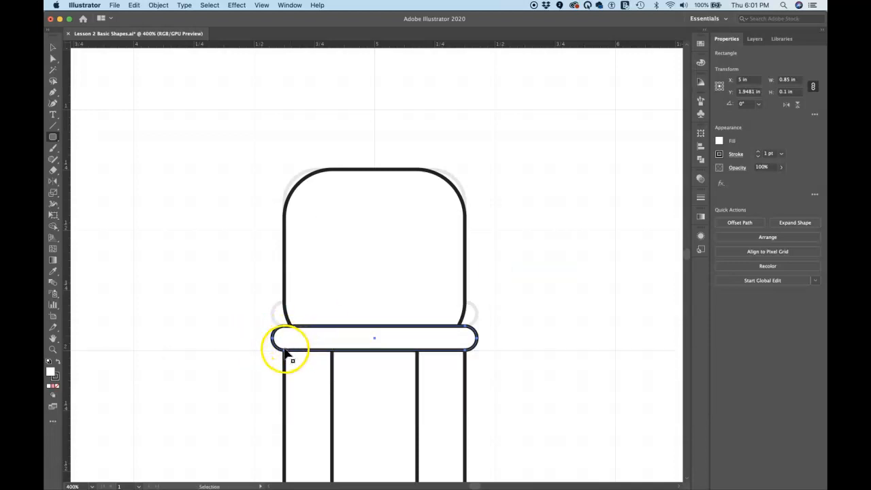
left_click_drag(286, 353, 286, 330)
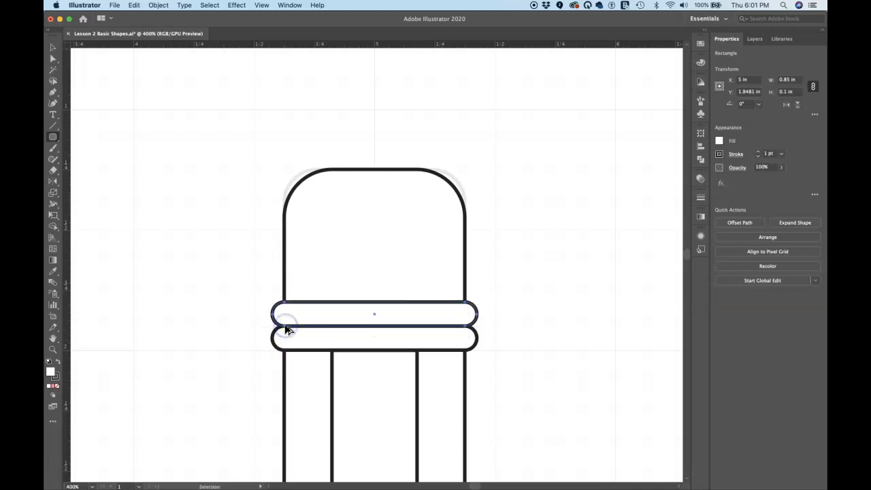
left_click(545, 396)
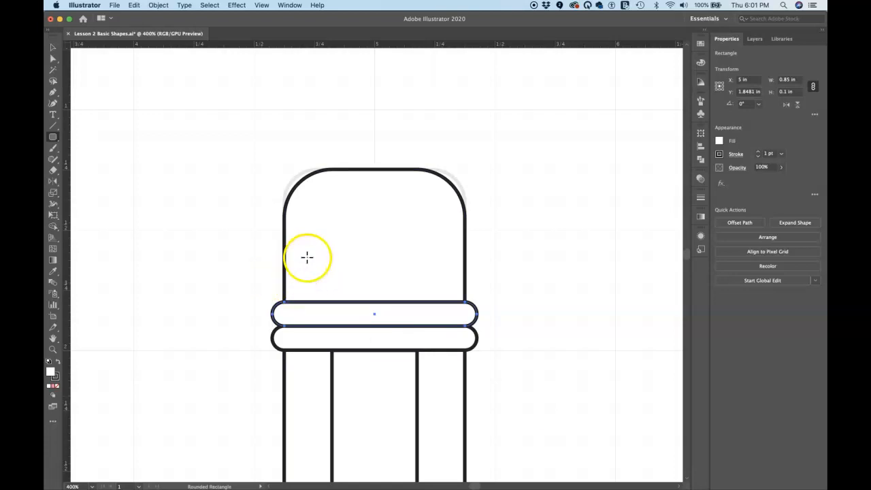
Draw an upright three-sided polygon from the center of the pencil body, about 0.75 in wide and 0.65 in high.
left_click(261, 6)
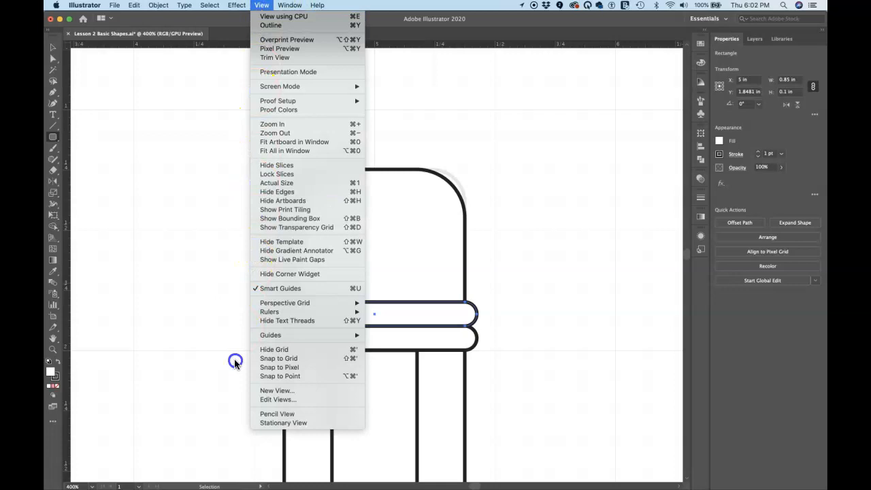
left_click(266, 412)
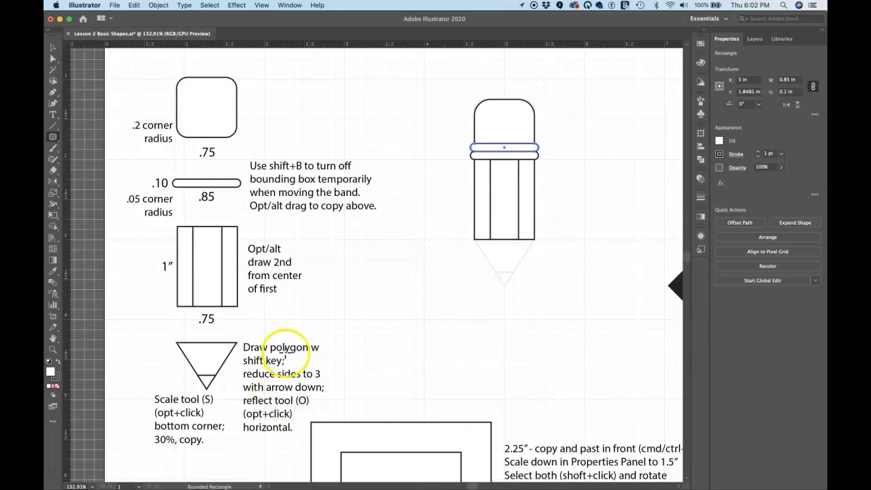
key("v")
left_click_drag(54, 141, 80, 173)
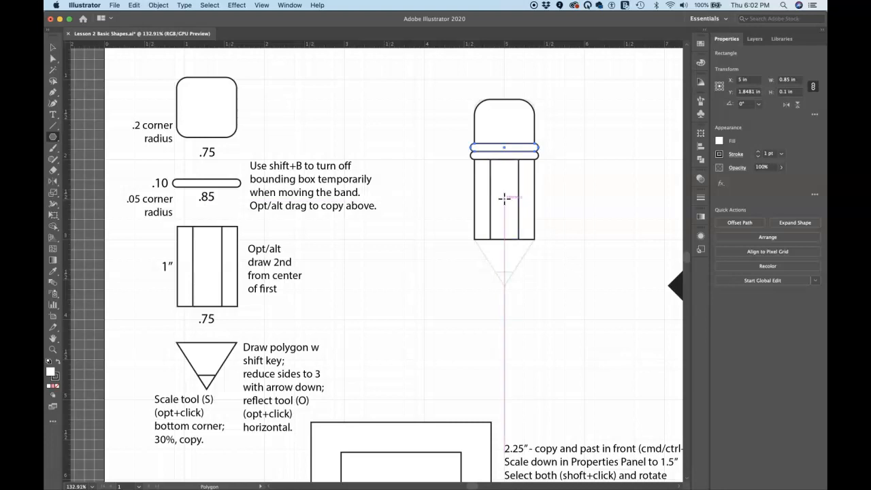
mouse_move(504, 198)
left_mouse_down()
mouse_move(532, 216)
mouse_move(521, 223)
mouse_move(533, 217)
left_mouse_up()
key("Up")
key("Up")
key("Up")
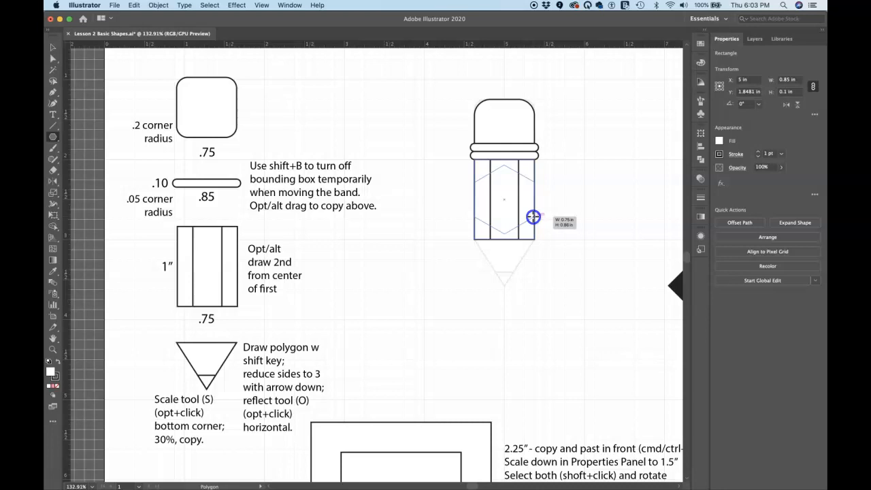
left_click_drag(532, 217, 535, 216)
key("Up")
key("Down")
key("Down")
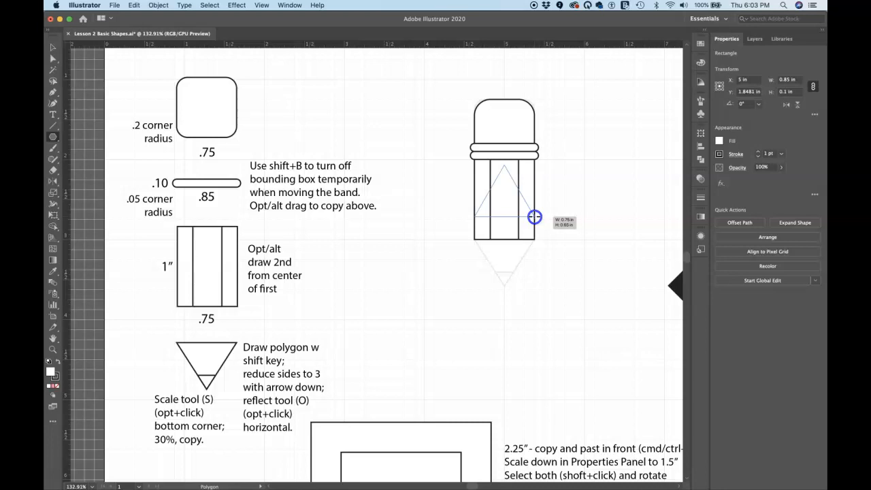
left_click_drag(535, 216, 534, 216)
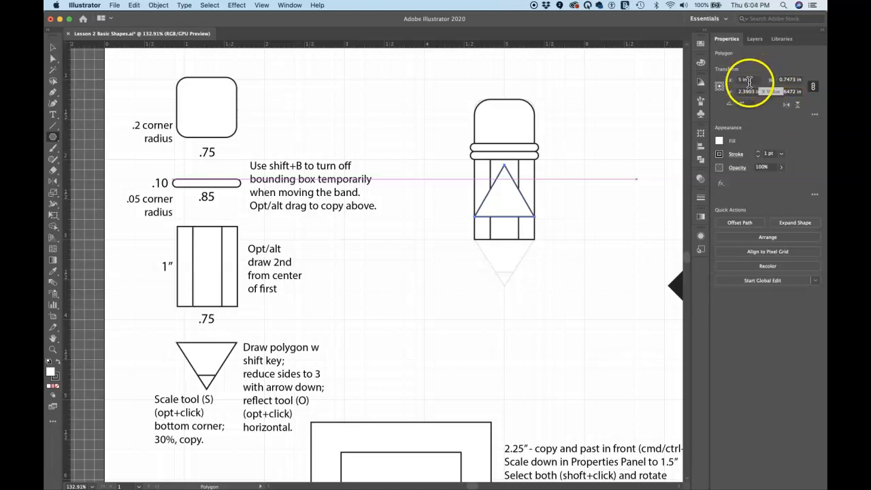
Try flipping the triangle vertically and return it to its upright orientation.
left_click(797, 106)
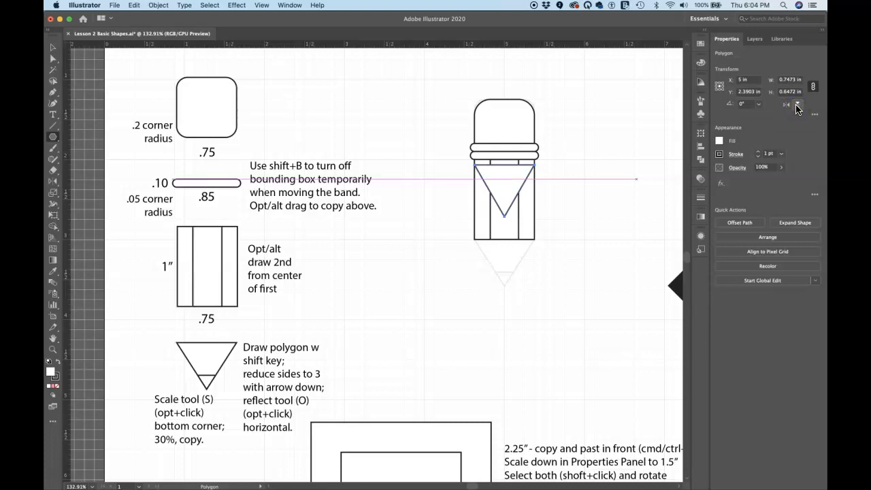
left_click(796, 105)
left_click(798, 106)
left_click(797, 106)
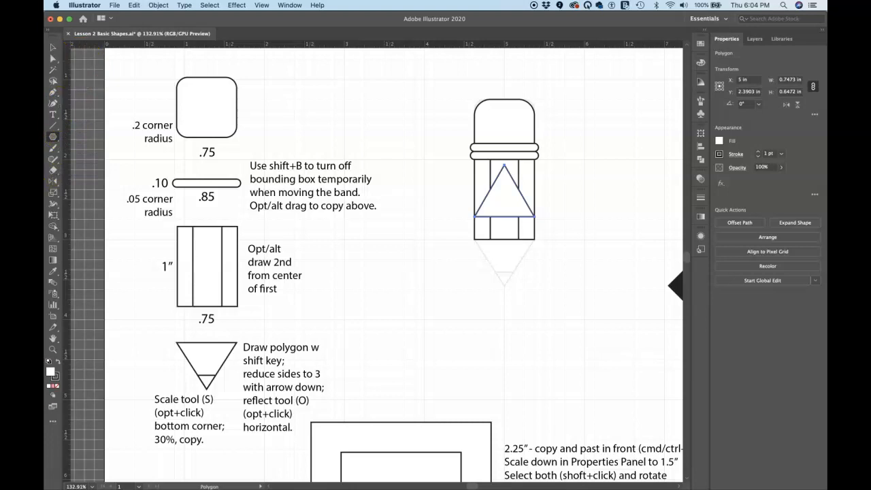
Switch the toolbar to the Basic tool set.
left_click(55, 425)
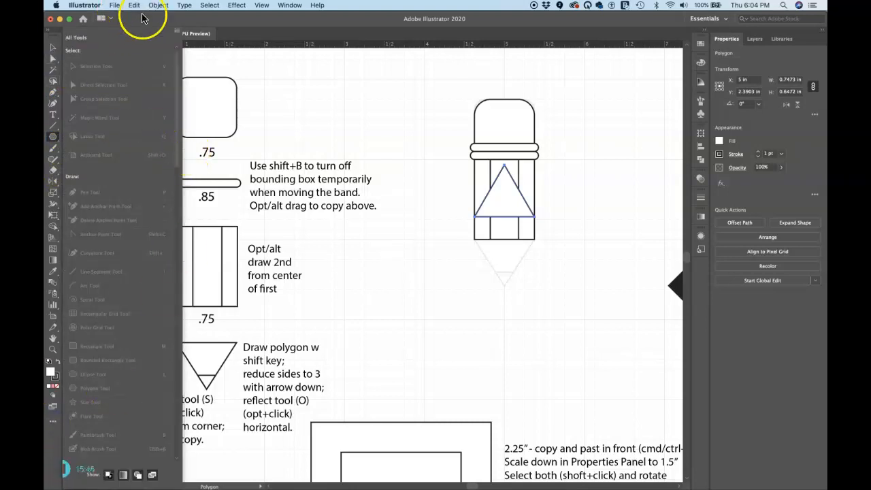
left_click(175, 31)
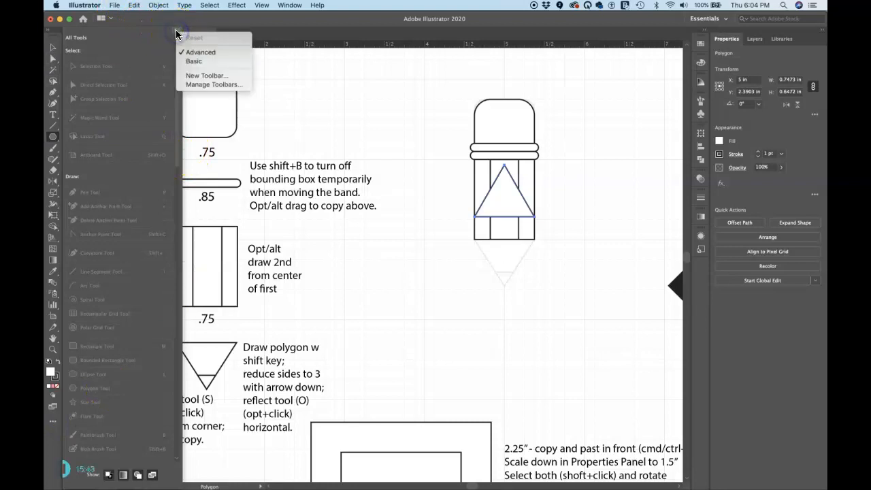
left_click(191, 63)
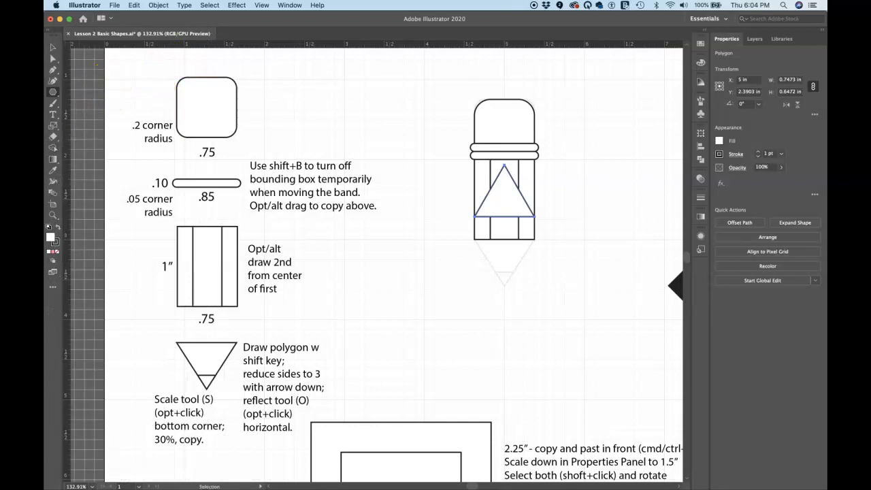
Try to switch back to the Advanced tool set, hiding and restoring the panels to check the toolbar.
left_click(53, 291)
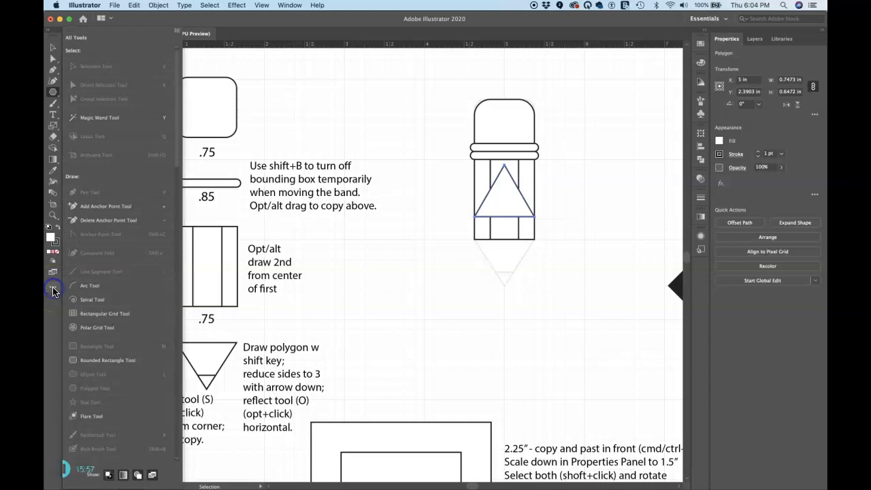
left_click(177, 31)
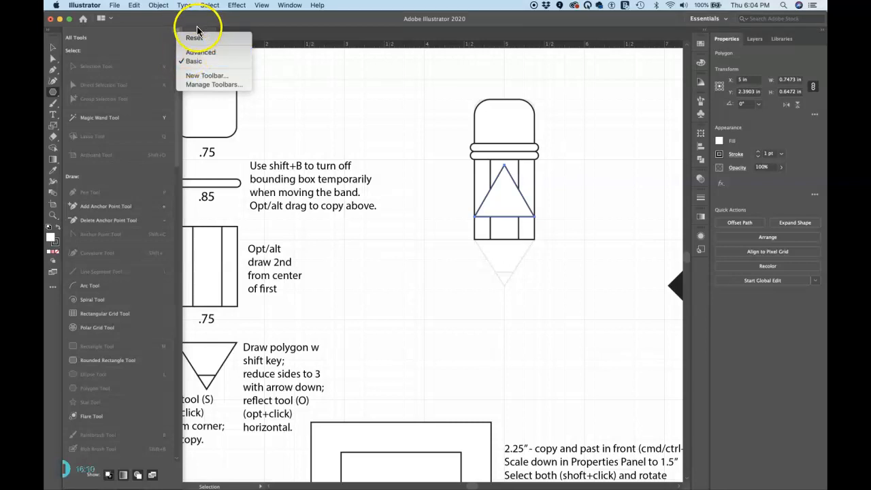
left_click(198, 52)
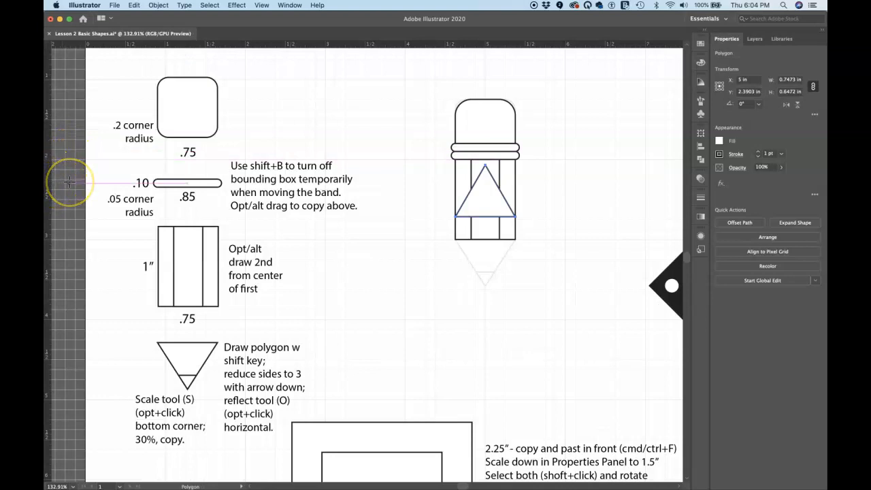
key("t")
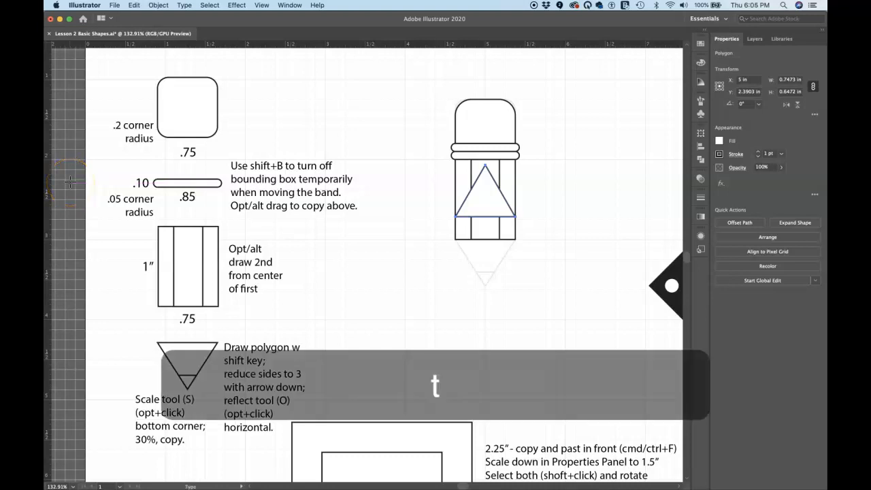
key("t")
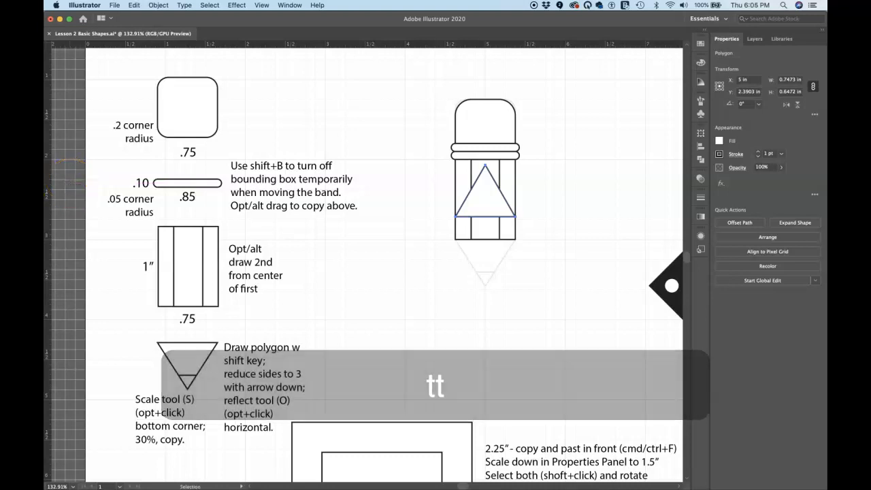
key("Tab")
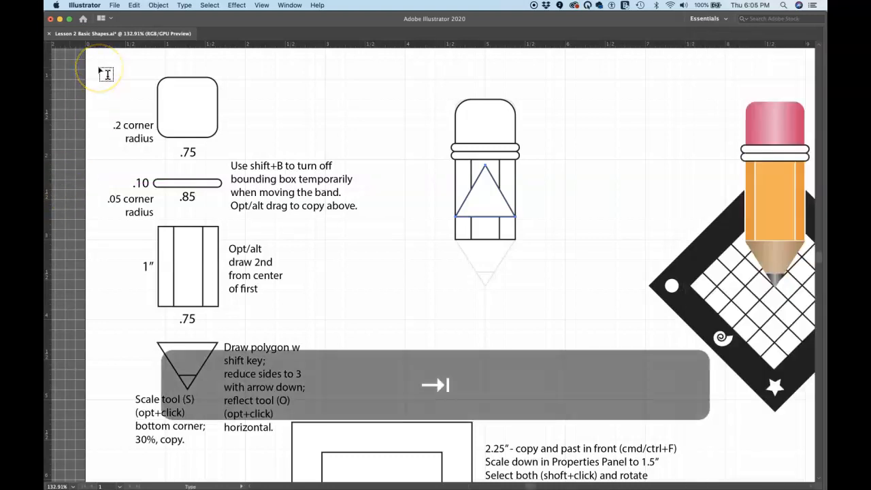
key("Tab")
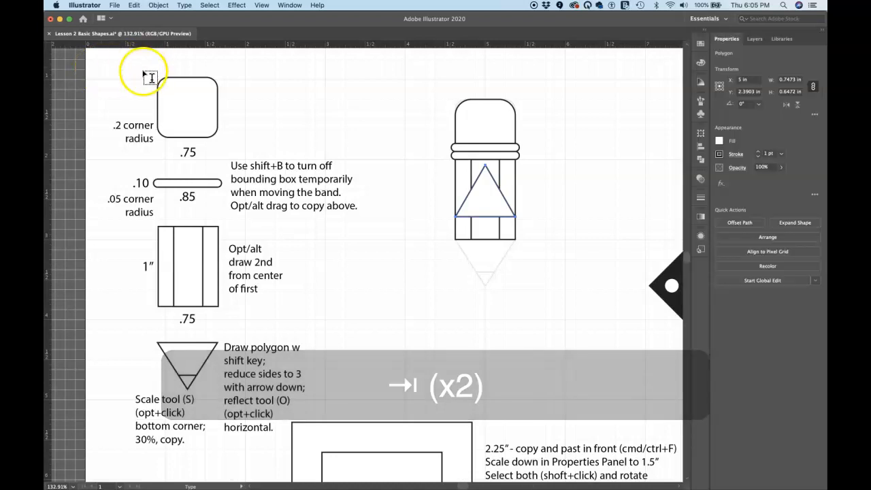
Restore the toolbar using the Basic tool set.
left_click(288, 7)
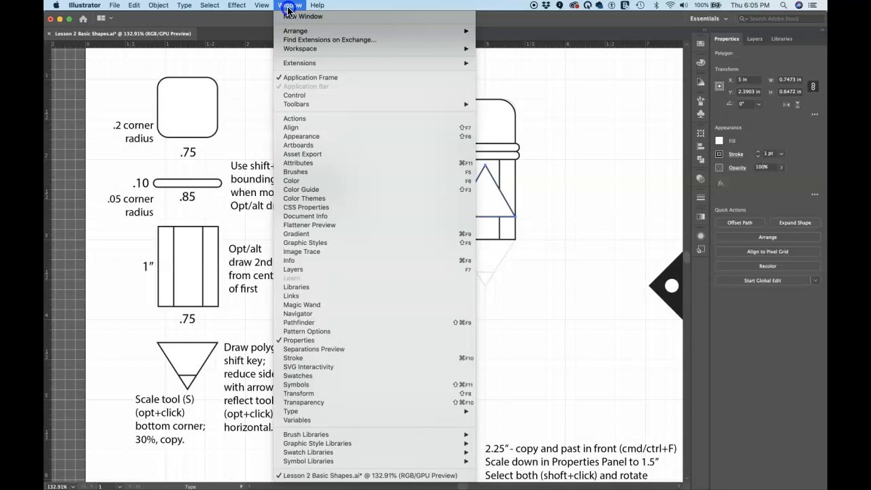
mouse_move(322, 108)
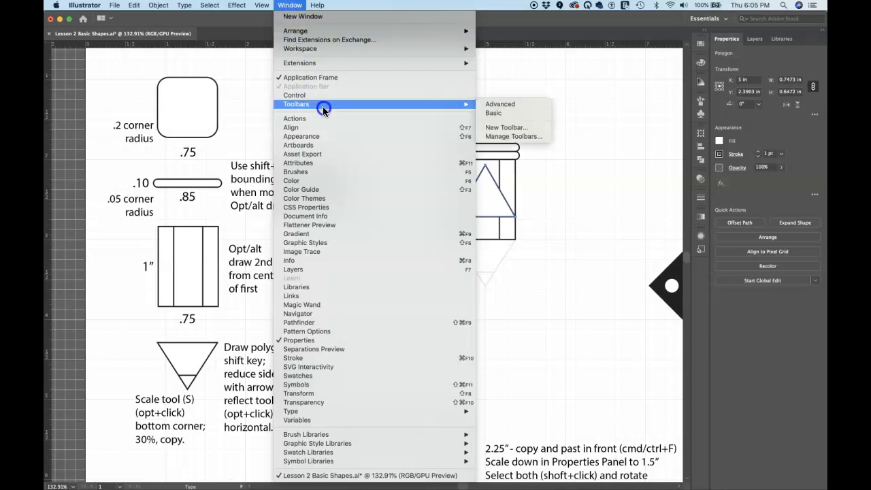
left_click(485, 114)
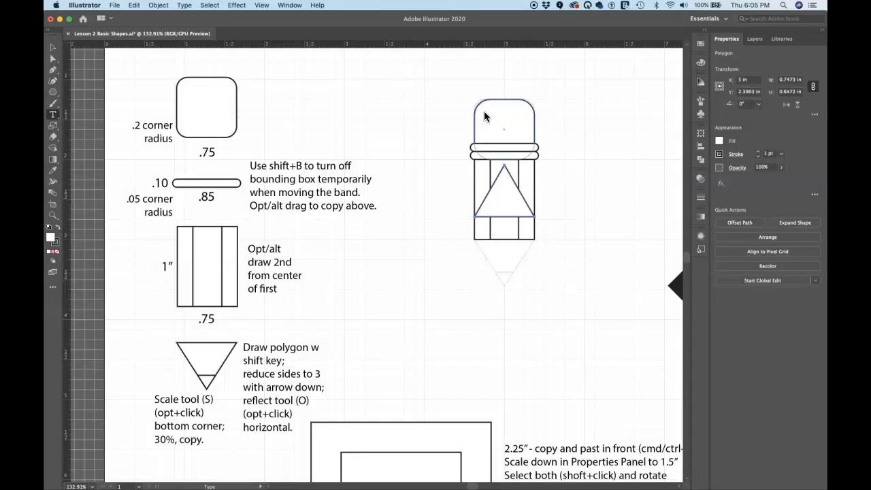
left_click(290, 6)
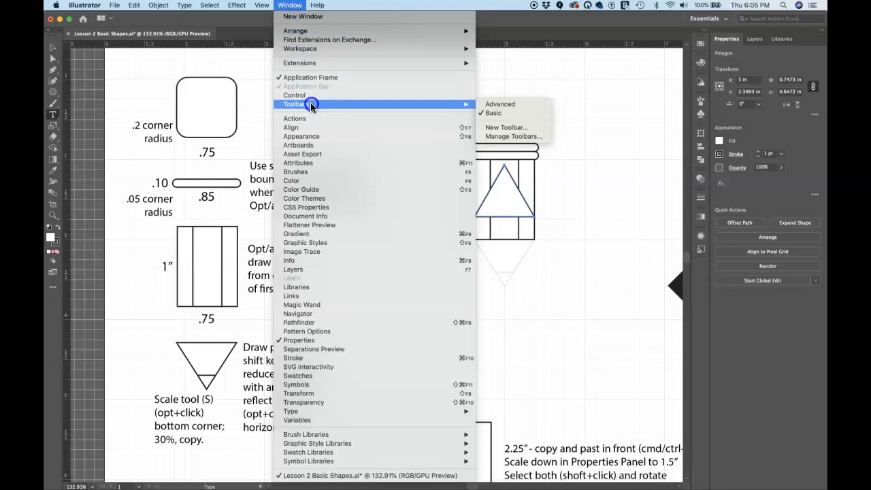
left_click(378, 8)
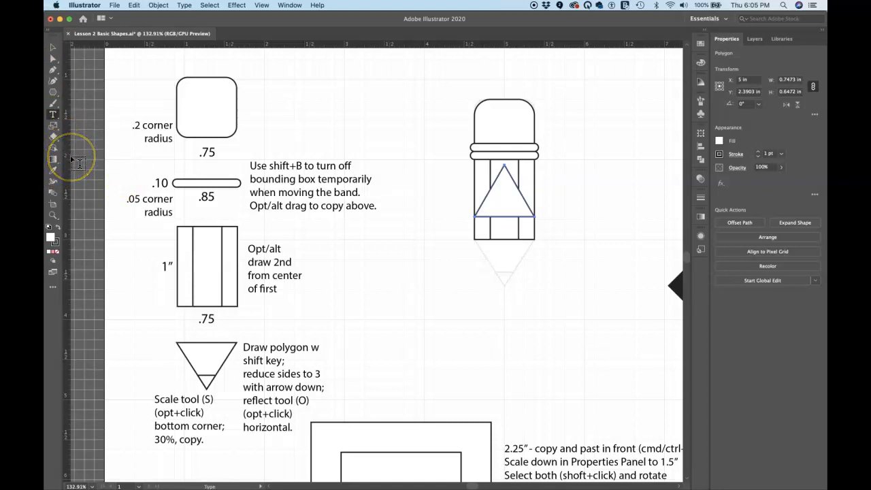
Reflect the triangle across a horizontal axis at its base's midpoint, and move it down so its flat edge meets the pencil body's lower edge.
left_click(56, 130)
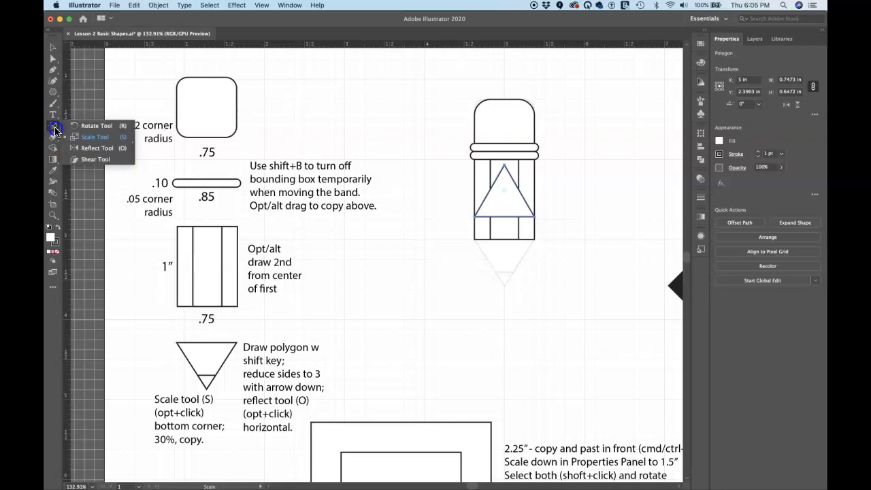
left_click_drag(56, 130, 117, 154)
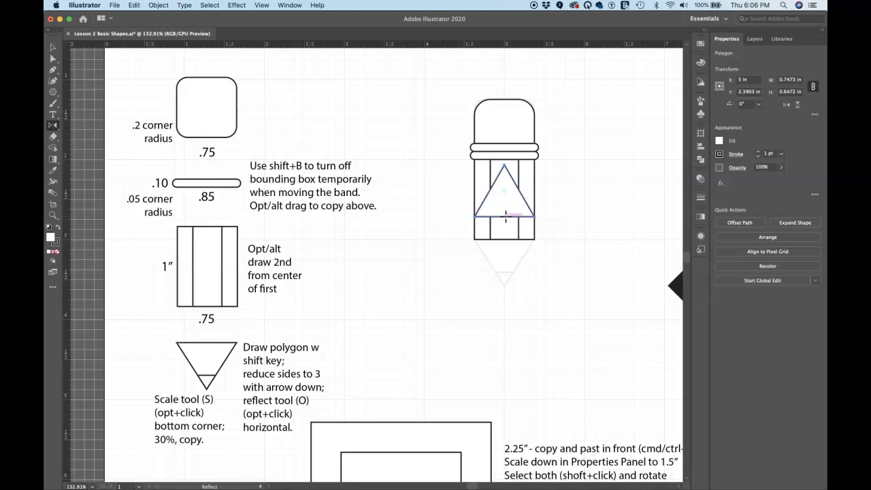
key("super+equal")
key("super+equal")
key("super+equal")
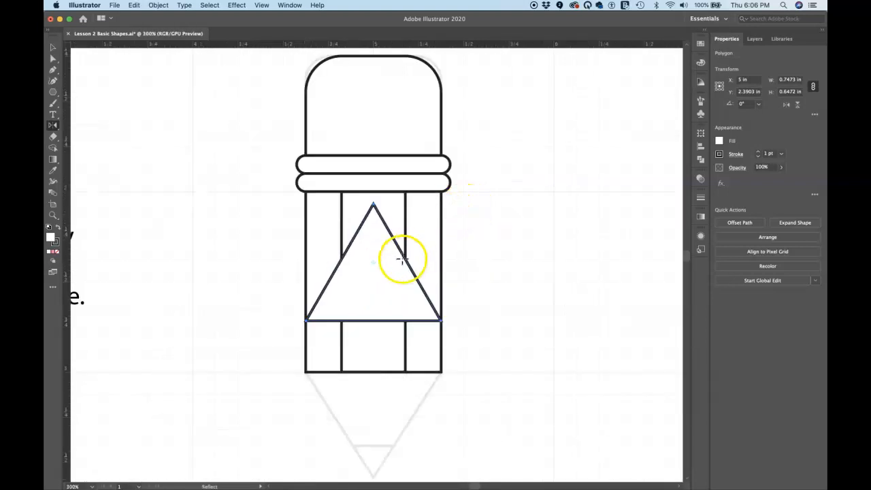
left_click(376, 319, "alt")
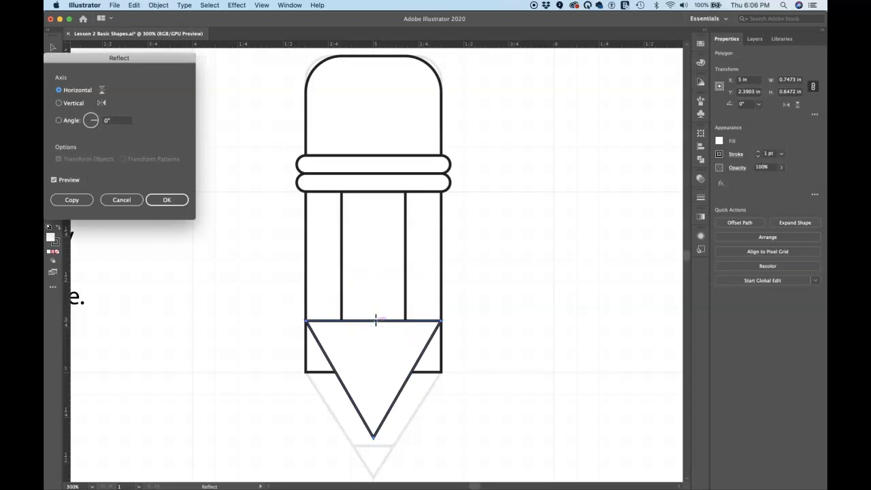
left_click_drag(145, 60, 222, 143)
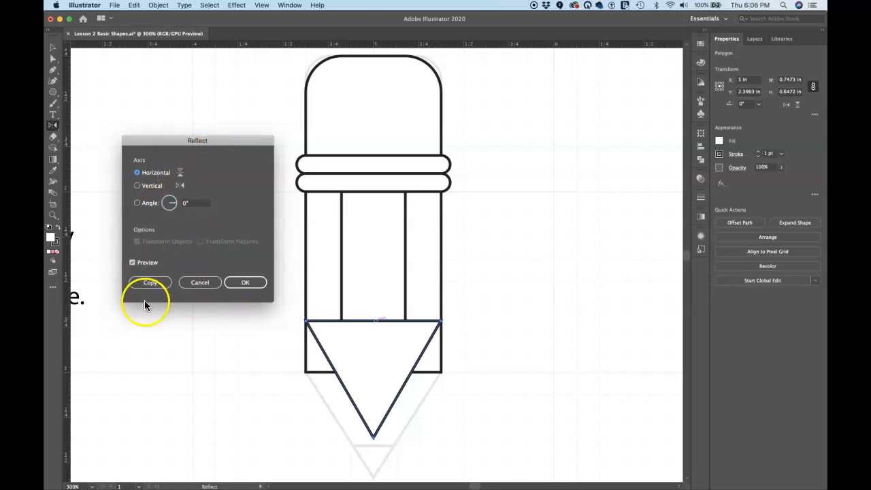
left_click(246, 282)
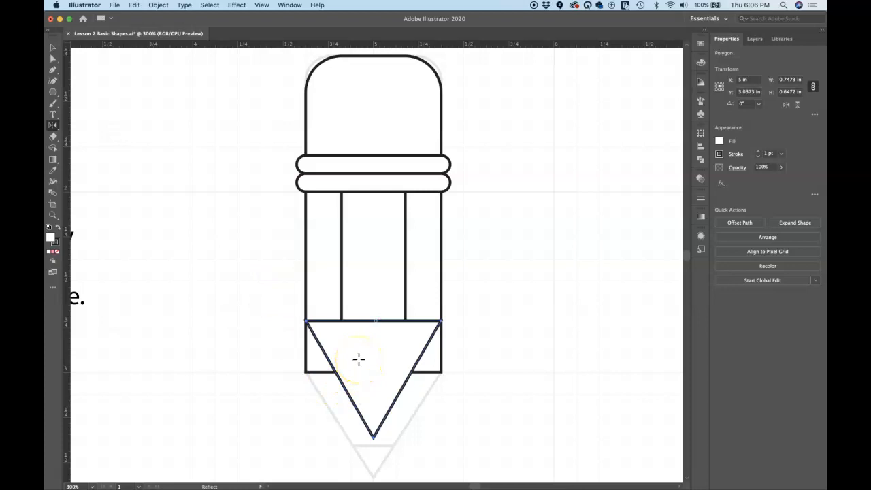
left_click_drag(386, 324, 384, 373)
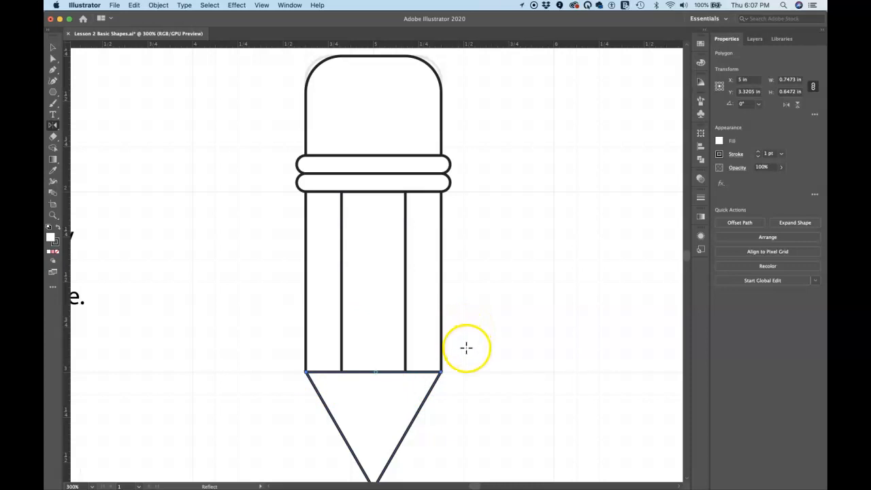
Create a uniformly scaled 30% copy of the triangle, anchored at its lower corner, to form the pencil's lead point.
key("space")
mouse_move(465, 348)
left_mouse_down()
mouse_move(467, 276)
mouse_move(482, 279)
left_mouse_up()
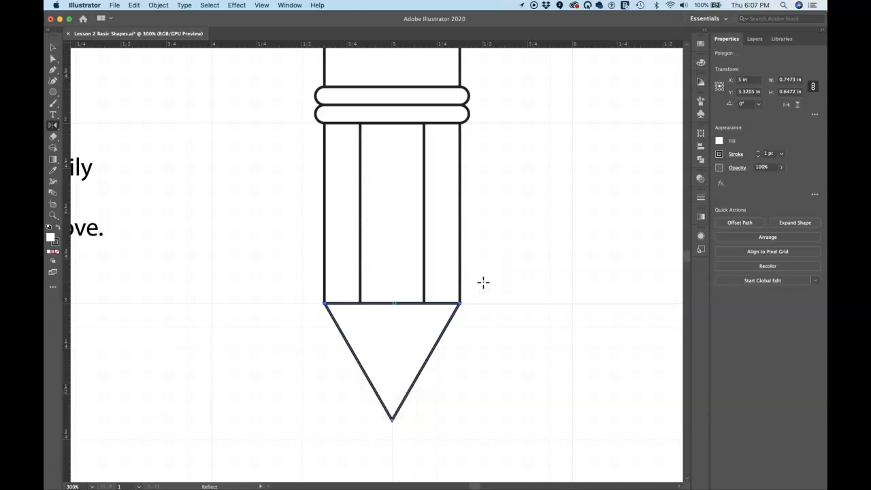
mouse_move(483, 282)
left_mouse_down()
mouse_move(478, 177)
mouse_move(486, 196)
left_mouse_up()
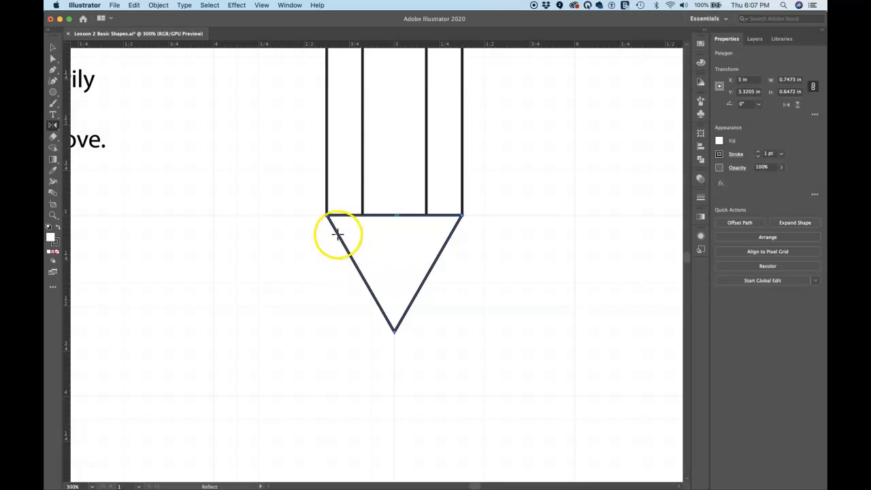
left_click_drag(53, 125, 116, 140)
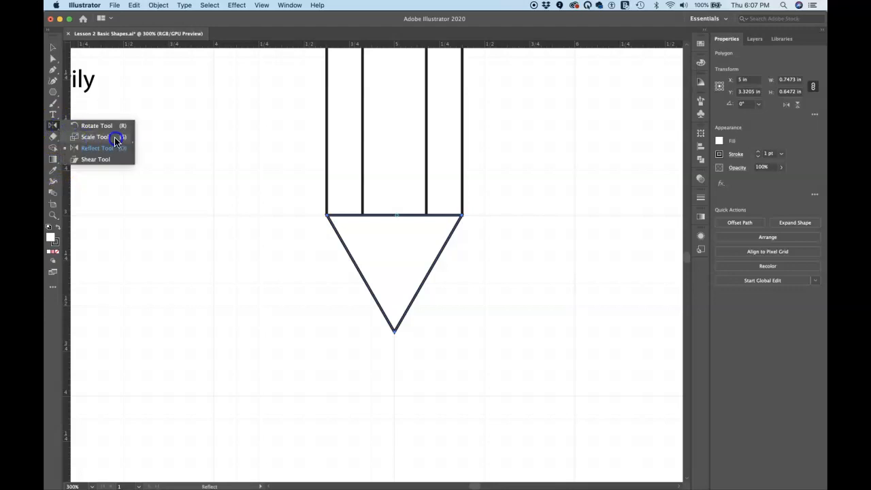
left_click_drag(115, 141, 115, 138)
left_click(381, 294)
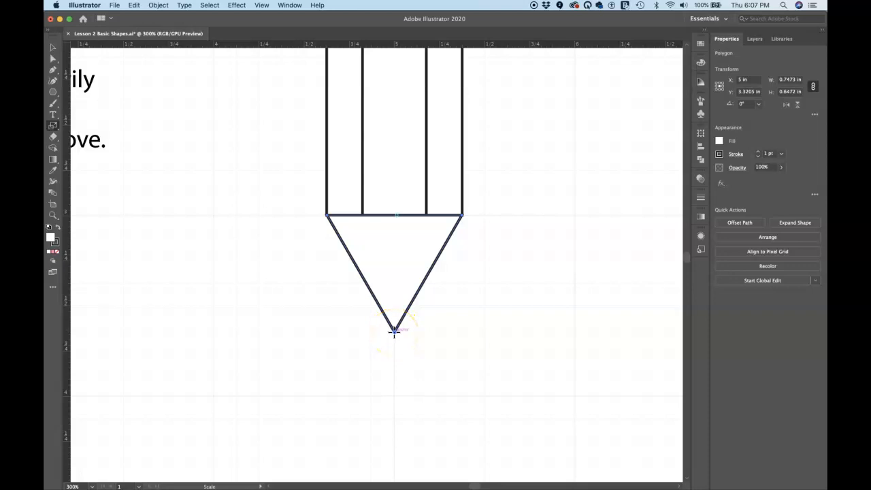
left_click(394, 332, "alt")
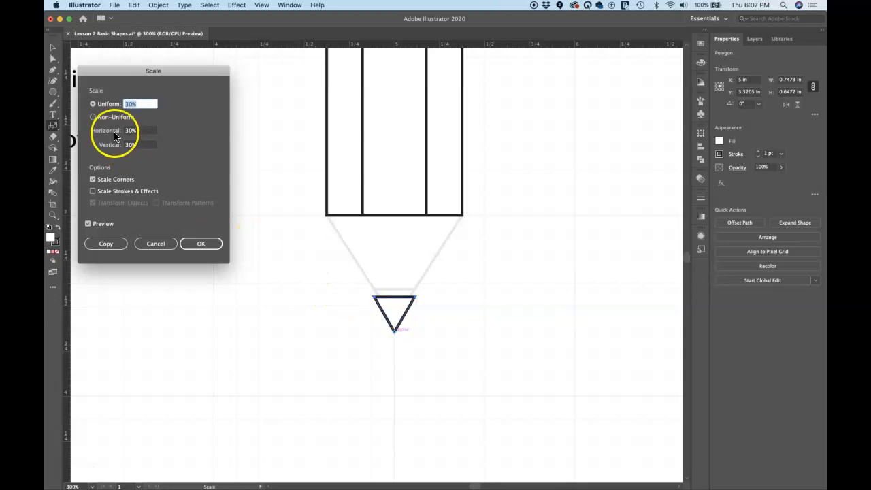
left_click_drag(128, 74, 174, 89)
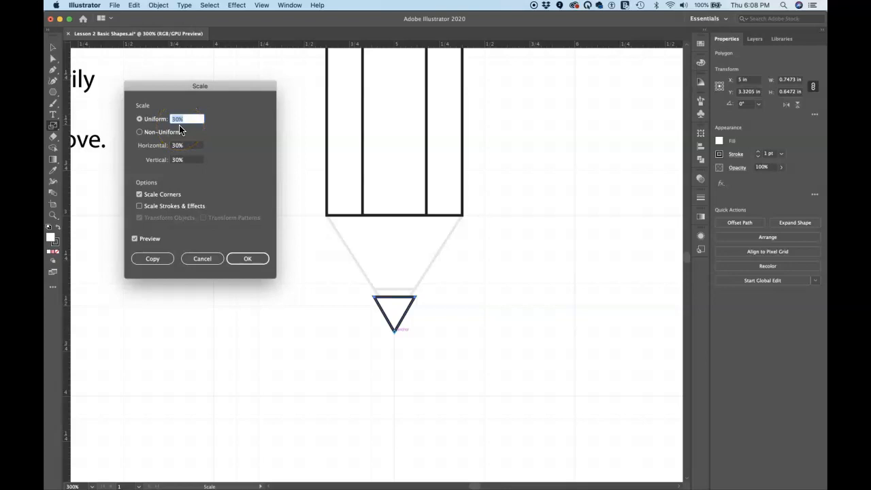
left_click(154, 258)
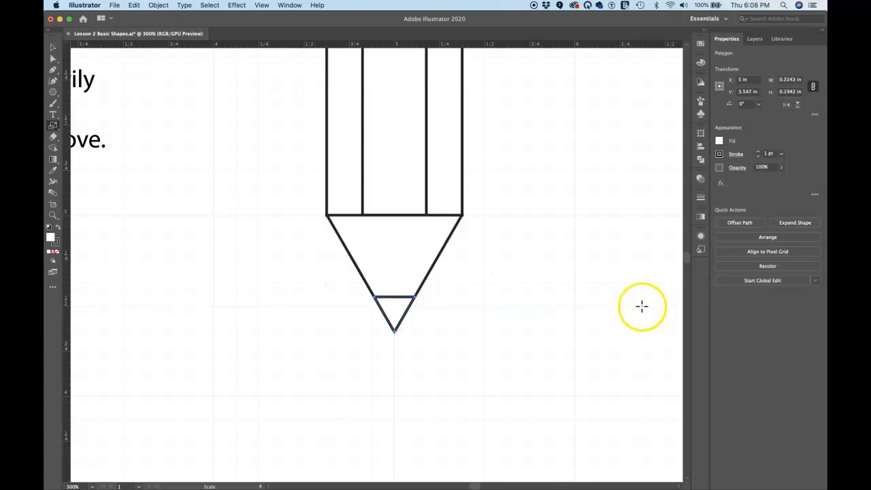
left_click(453, 352)
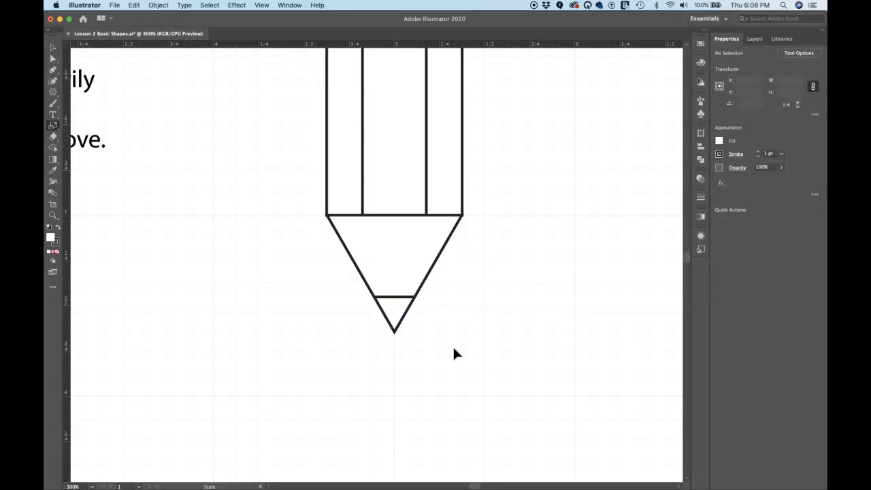
Create a 2.25 by 2.25 in square at the pencil's tip and move it so its center sits on the tip.
key("v")
key("super+0")
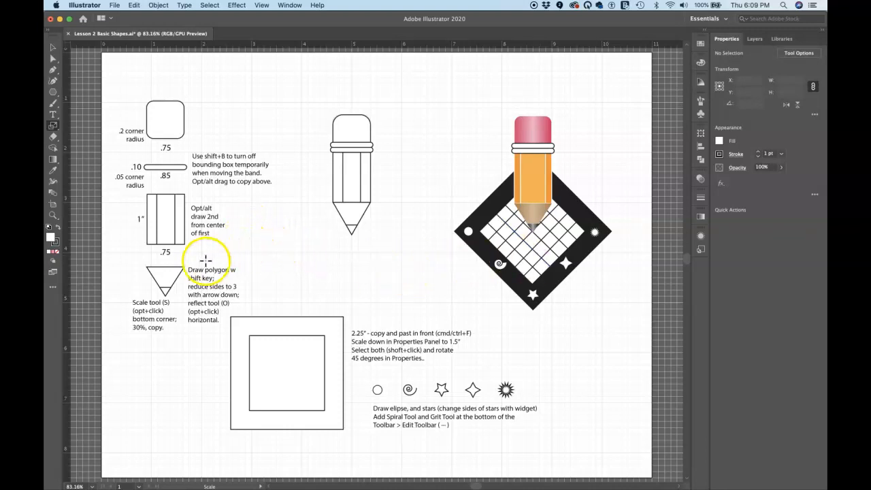
key("m")
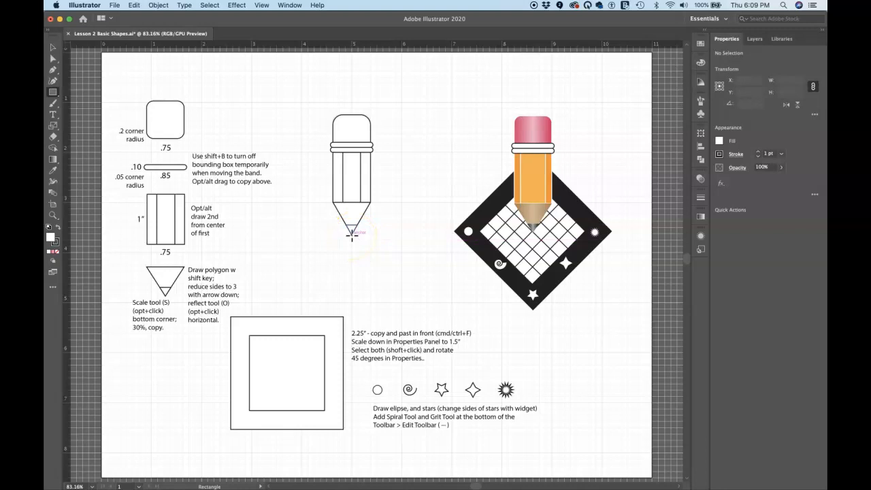
left_click(260, 6)
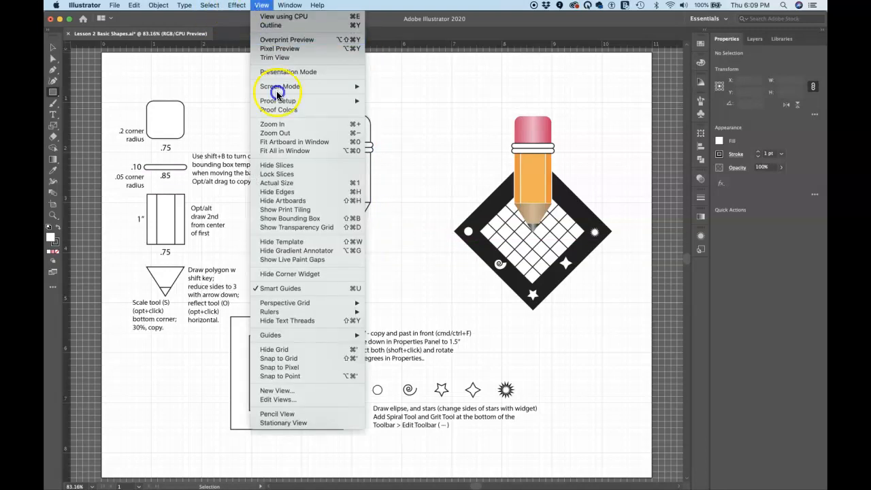
left_click(312, 423)
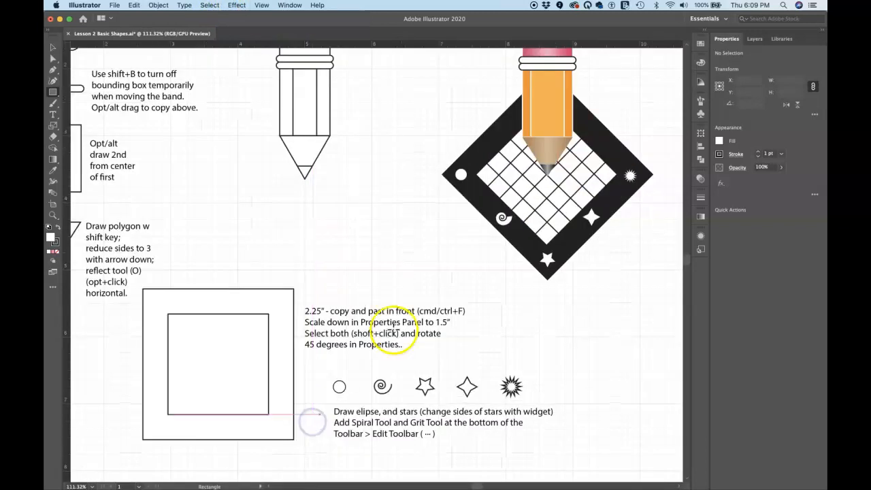
left_click(304, 179)
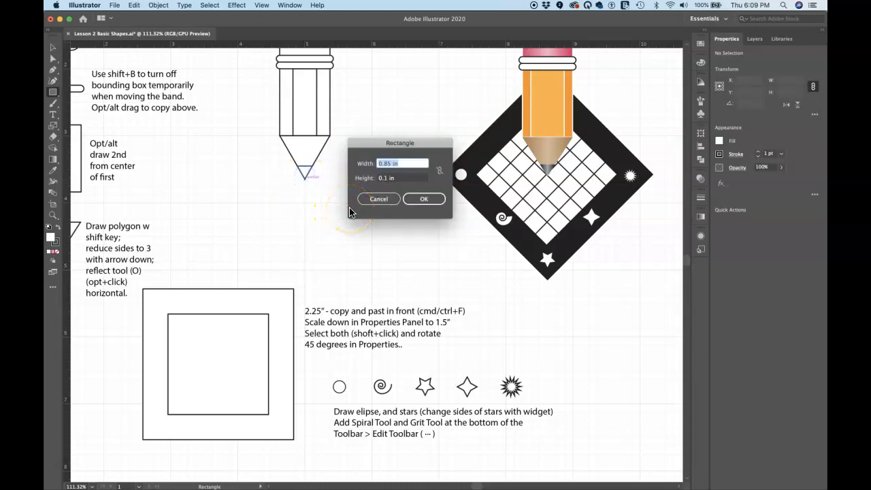
type("2")
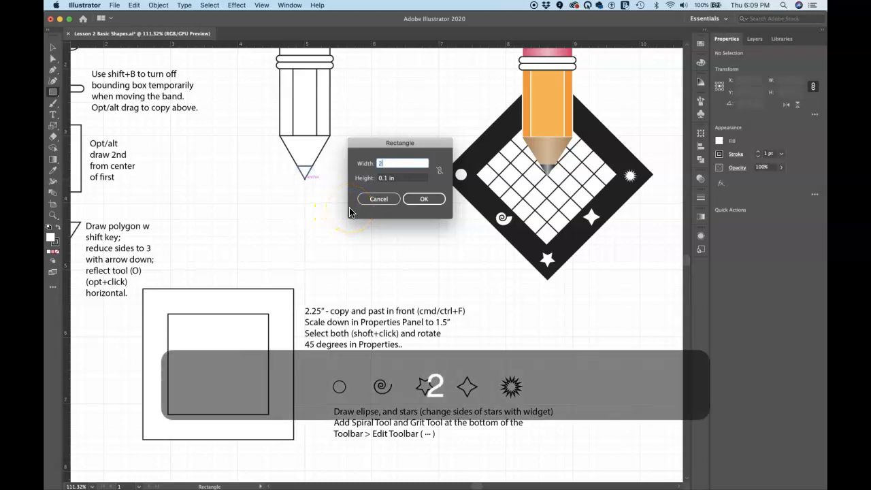
type(".25")
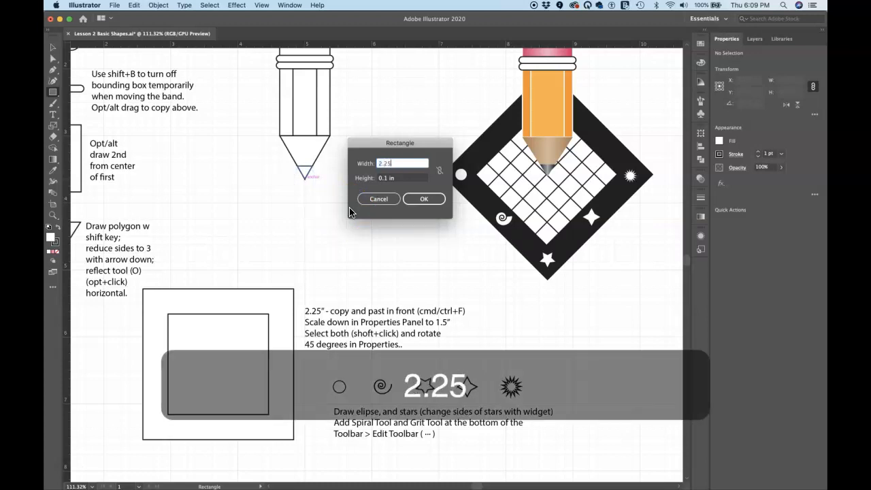
left_click_drag(392, 165, 270, 144)
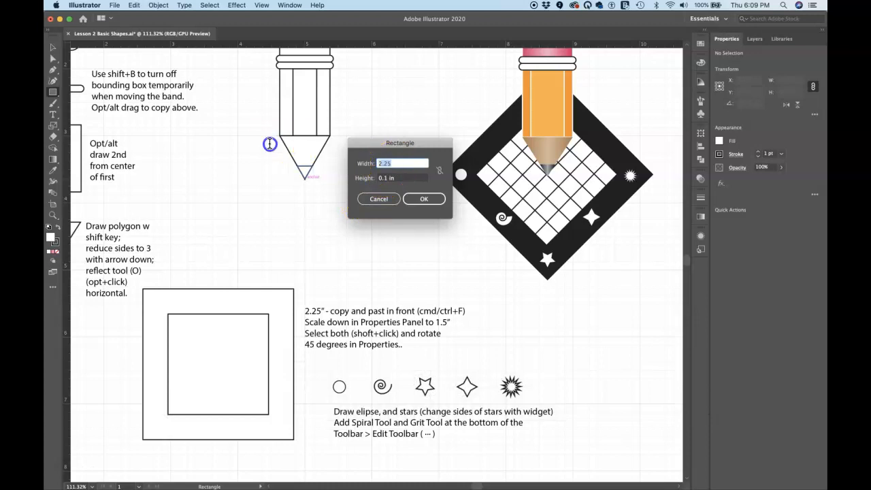
key("super+c")
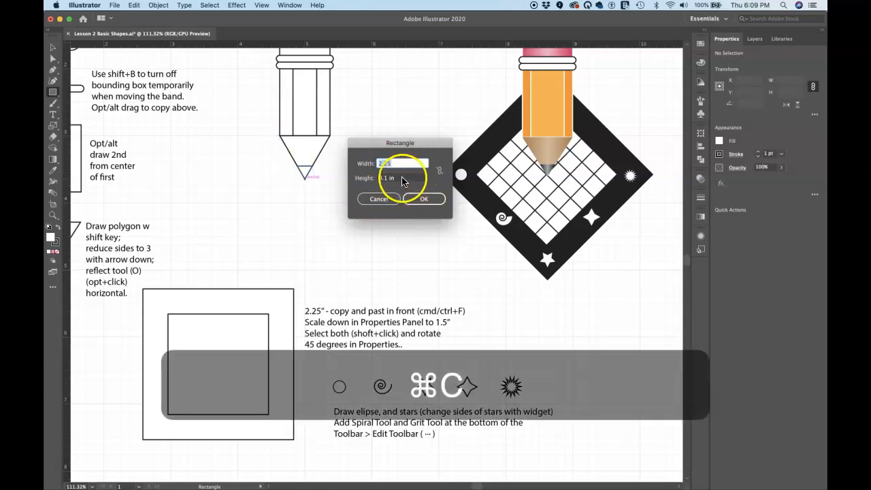
left_click_drag(388, 178, 257, 155)
key("super+v")
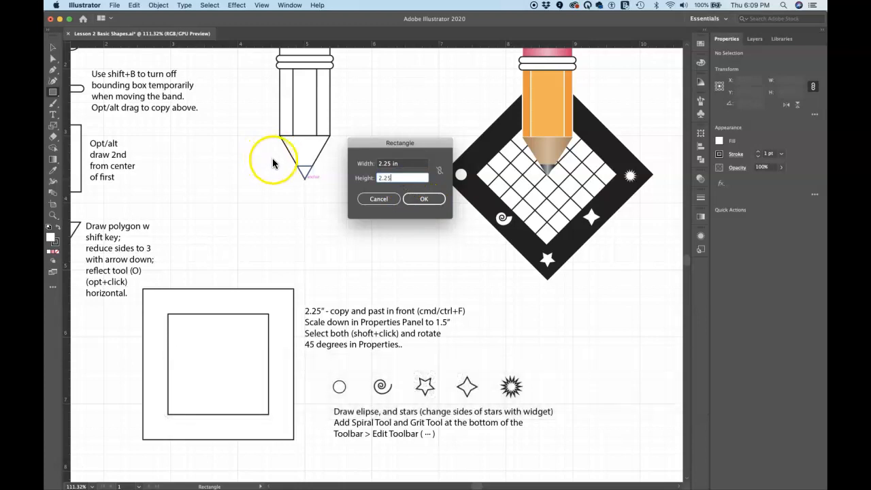
left_click(422, 199)
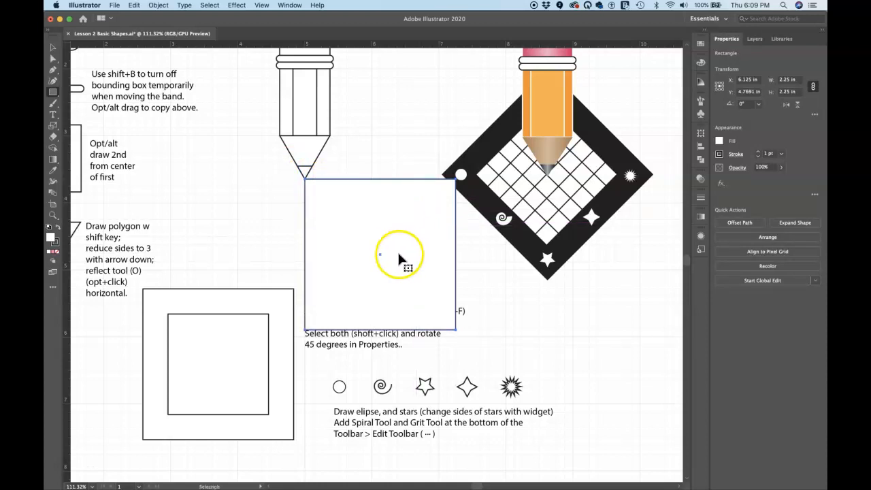
left_click_drag(381, 255, 306, 181)
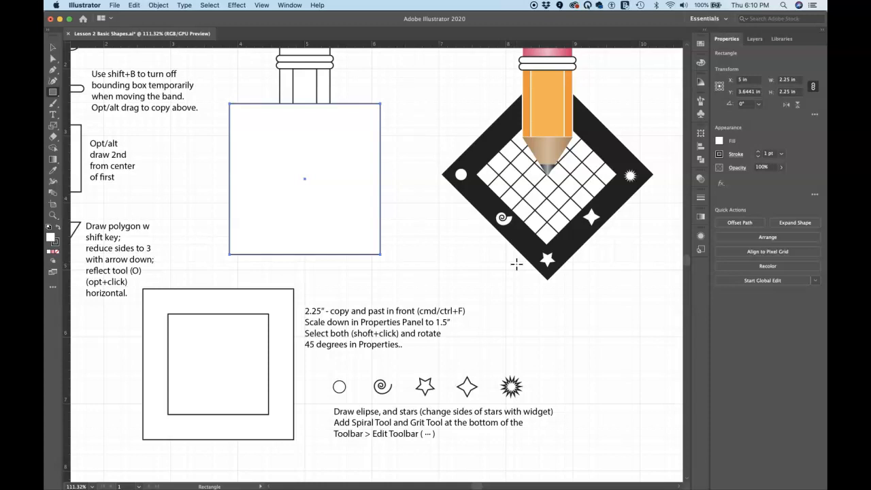
Copy the square and paste the duplicate in front, exactly on top of the original.
key("super+c")
key("super+v")
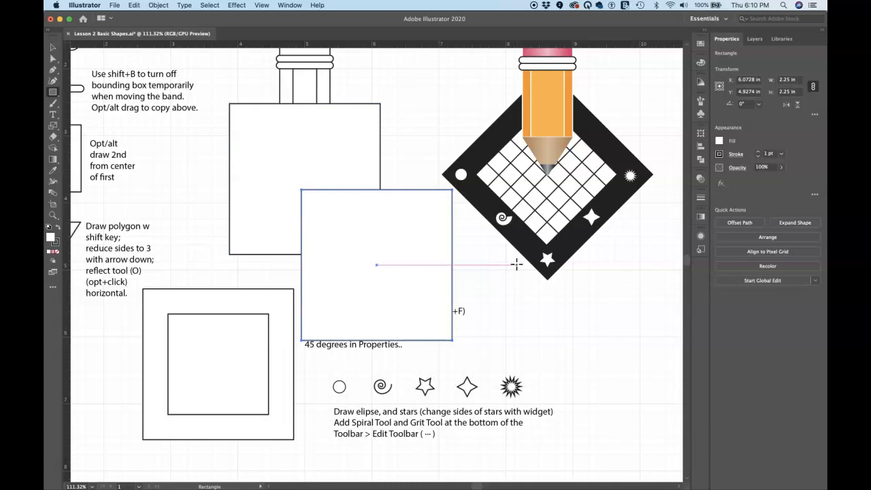
key("super+z")
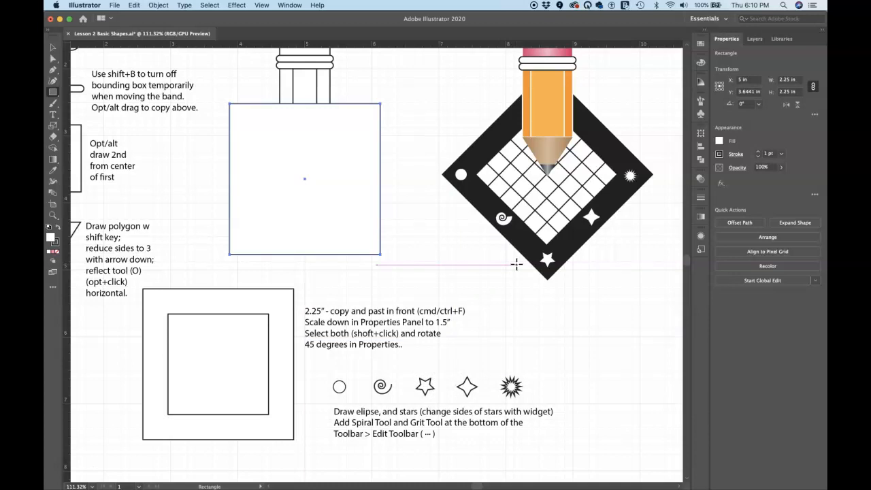
key("super+f")
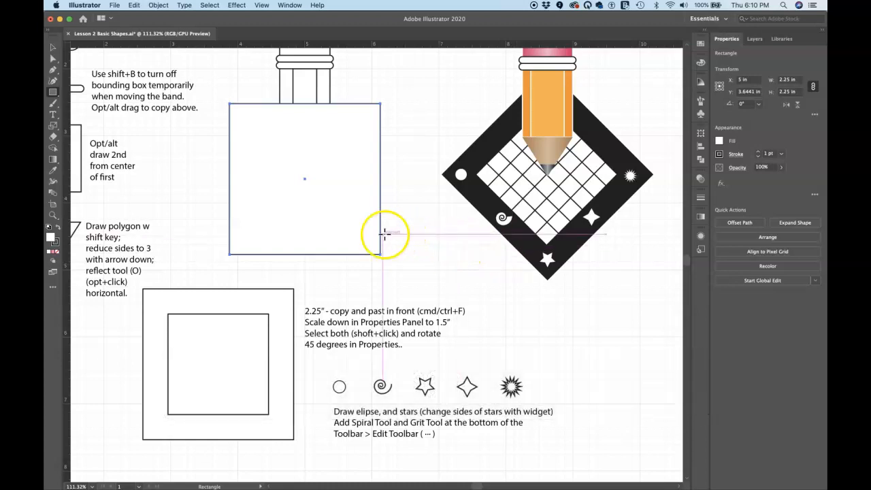
Move the front square aside to check for the original beneath it, and undo the move.
key("v")
left_click_drag(350, 226, 406, 217)
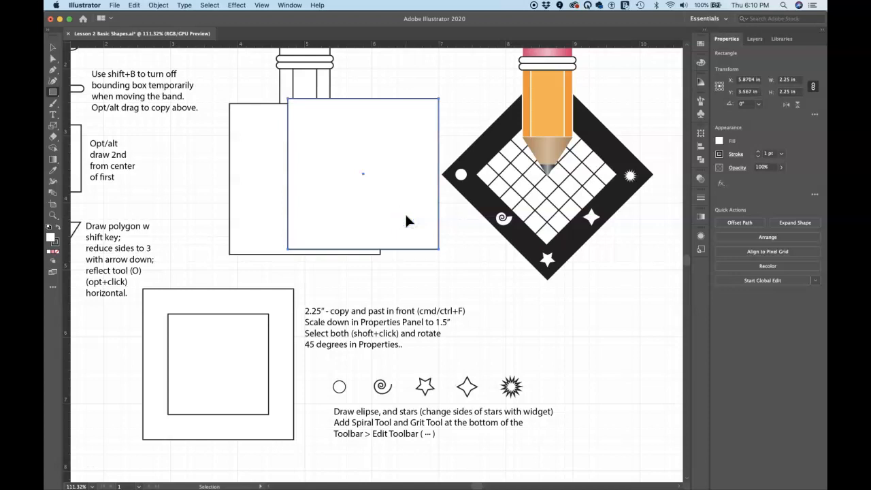
key("super+z")
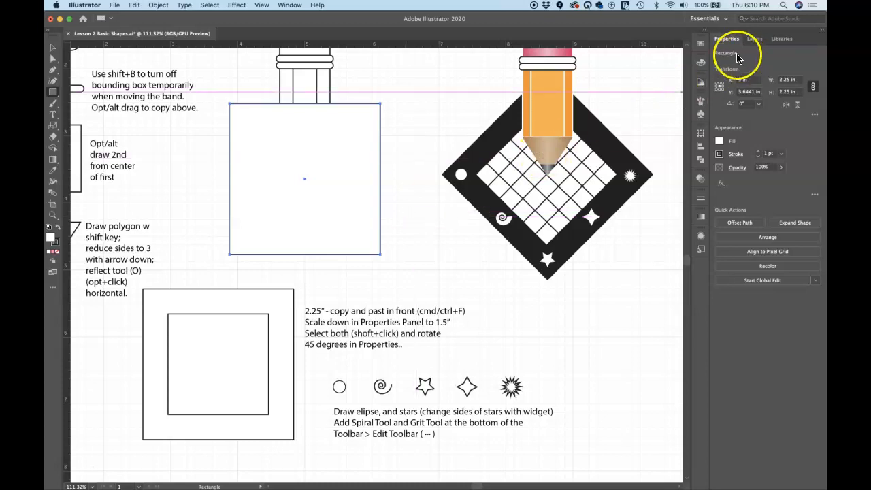
Resize the front square to 1.5 in wide and high about its center, with proportions constrained.
left_click(789, 81)
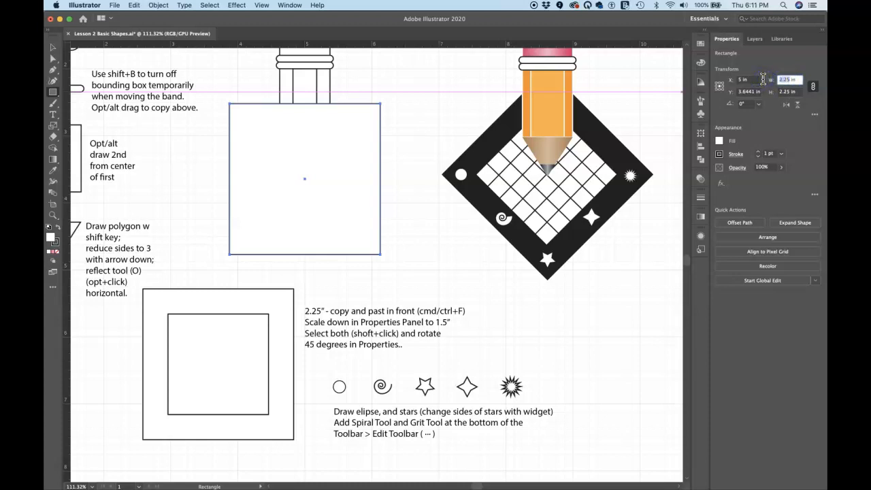
type("1.5")
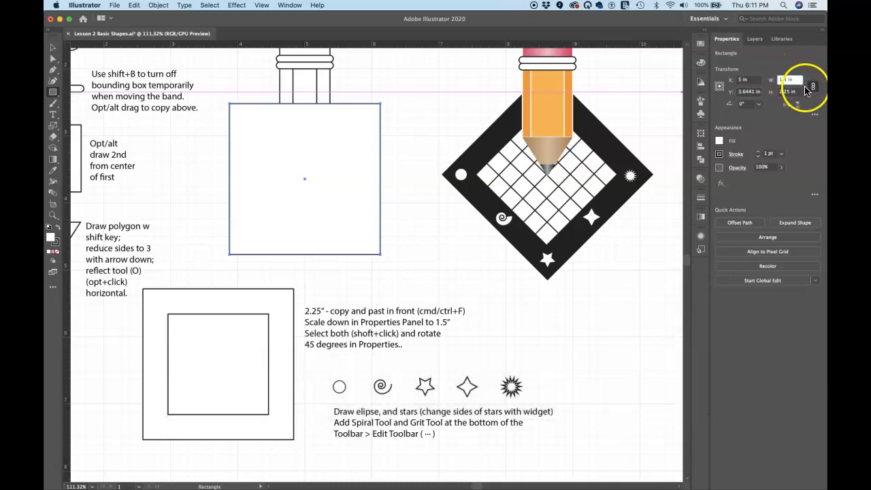
left_click(787, 81)
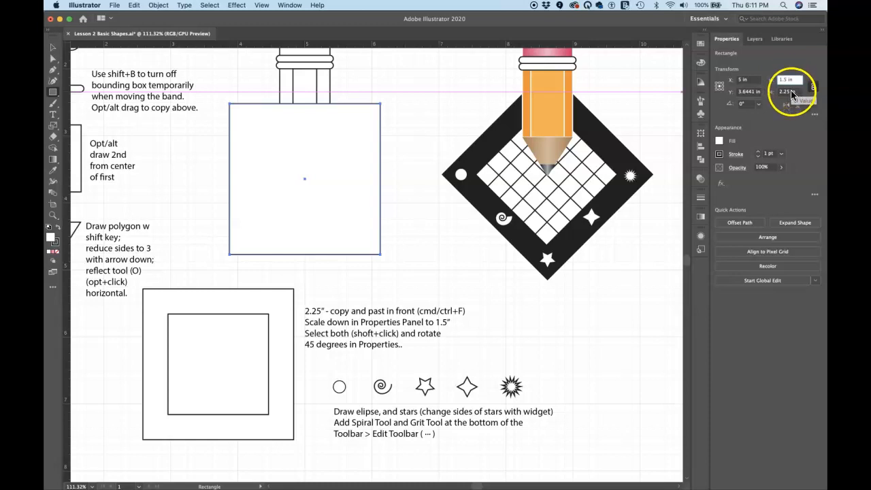
left_click(812, 89)
key("Return")
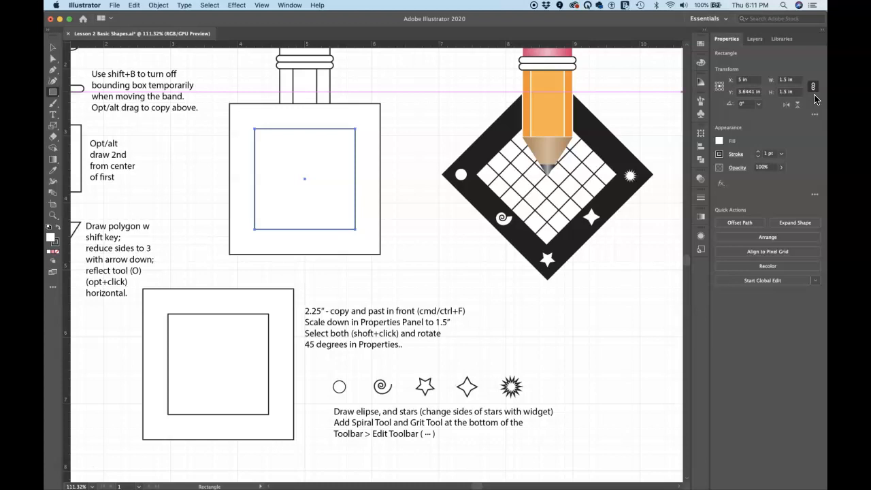
Show the bounding box, select both the inner and outer squares, and rotate them together 45° clockwise into diamonds.
key("v")
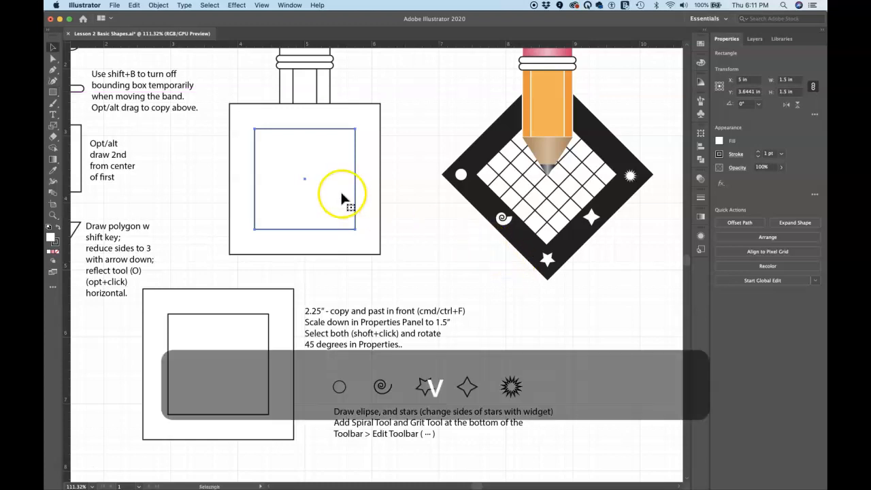
left_click(349, 183)
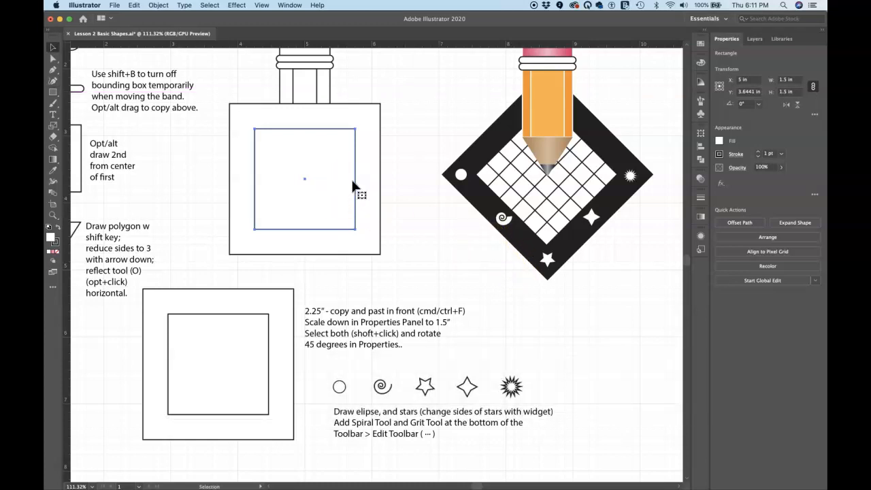
left_click(375, 172, "shift")
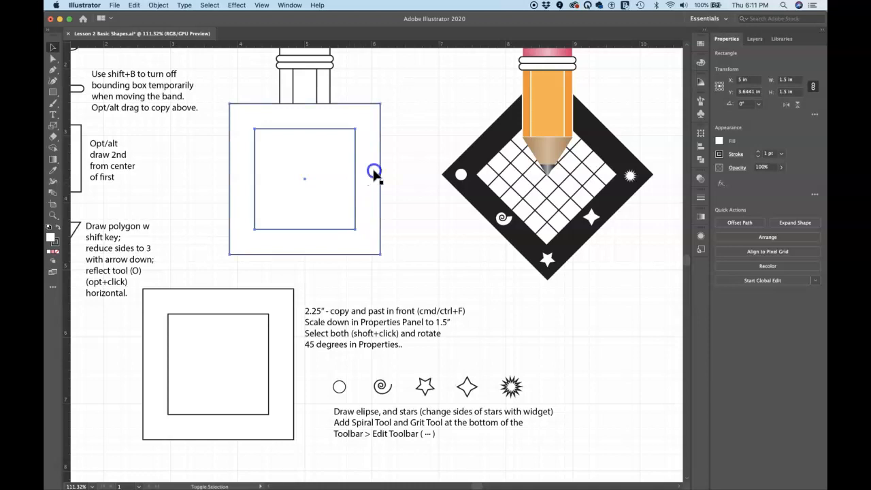
left_click(353, 164)
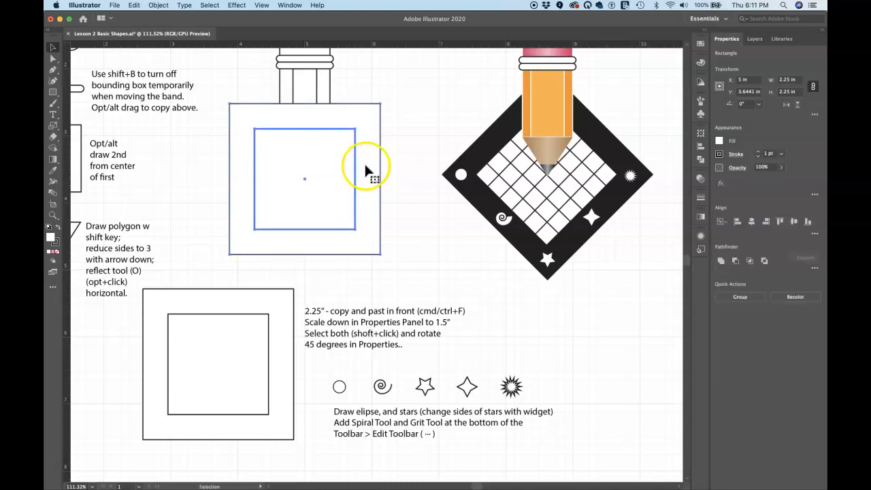
left_click(371, 167, "shift")
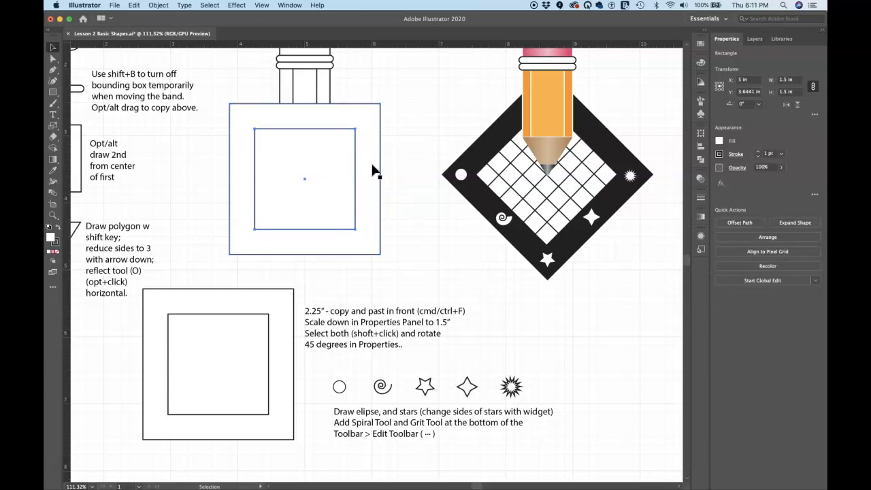
key("shift+super+b")
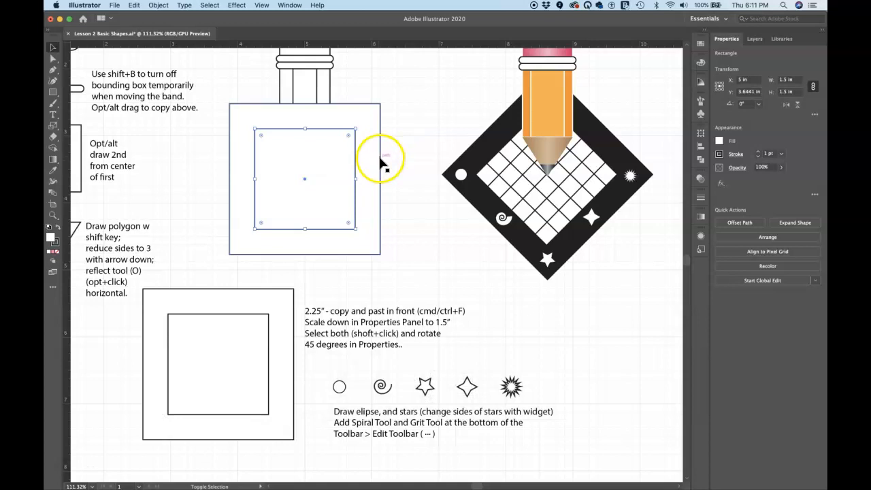
left_click(379, 161, "shift")
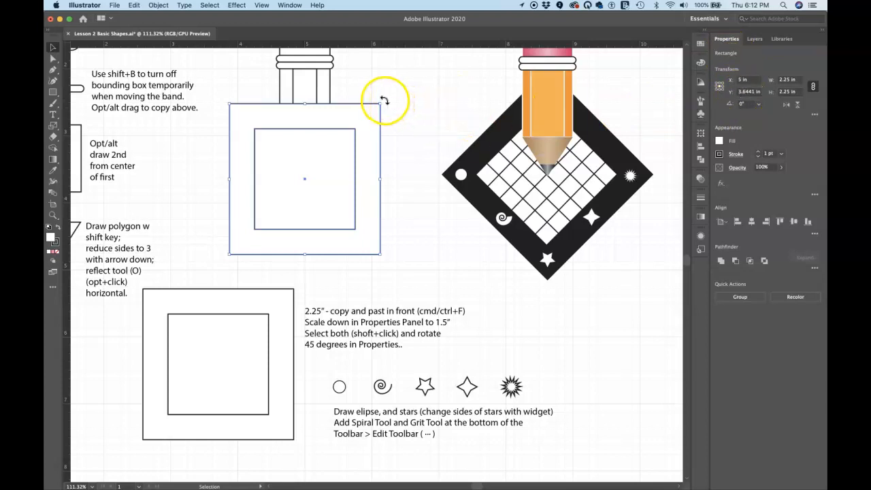
left_click_drag(383, 100, 418, 180)
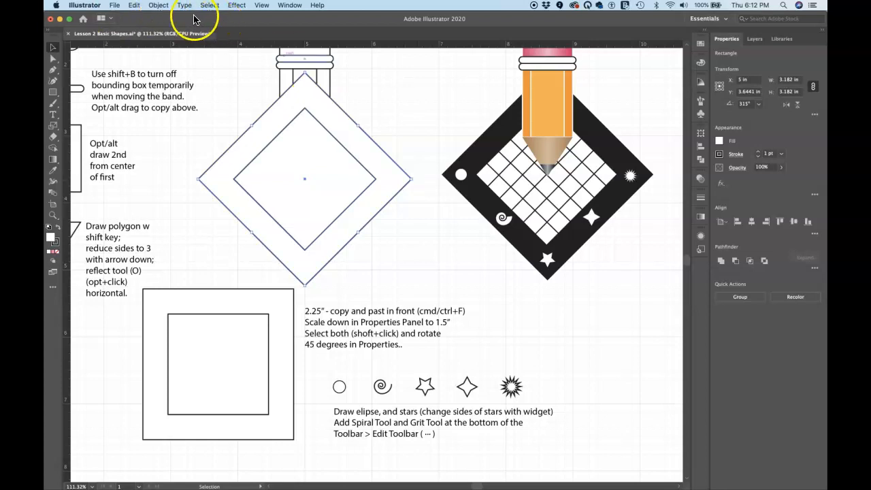
Send both rotated squares one level backward, and send them to the very back behind the whole pencil.
left_click(158, 6)
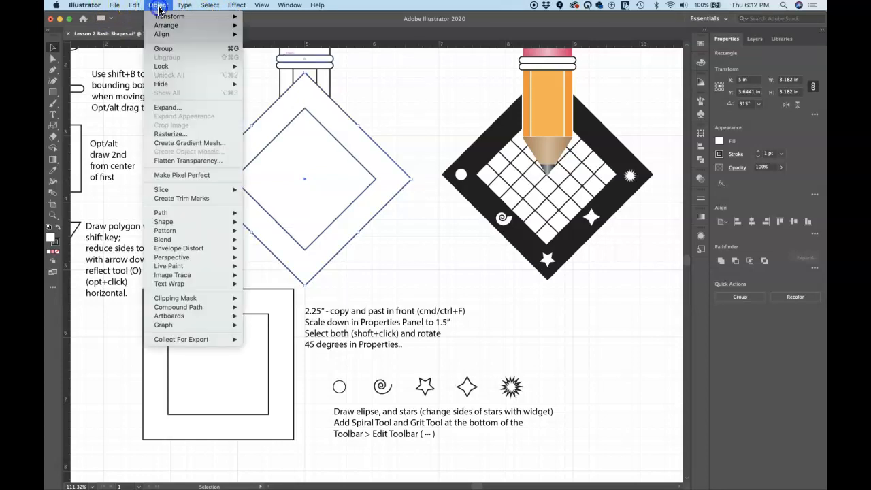
left_click(172, 29)
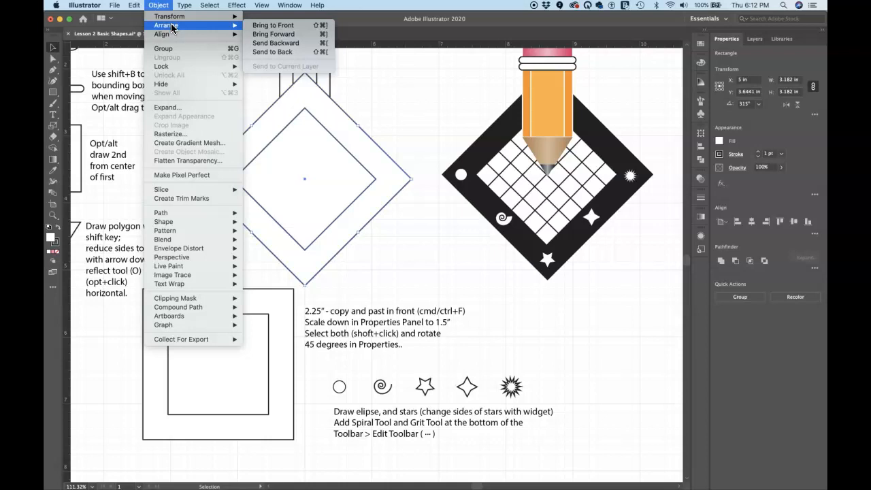
left_click(266, 43)
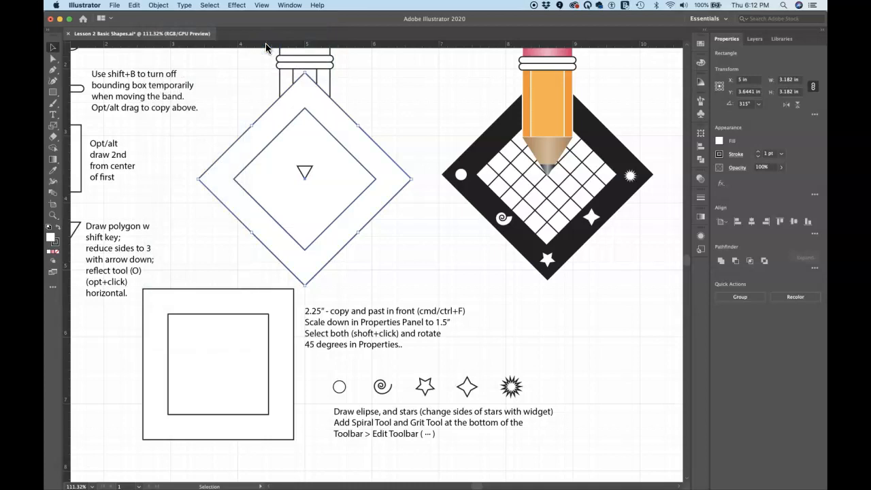
left_click(156, 6)
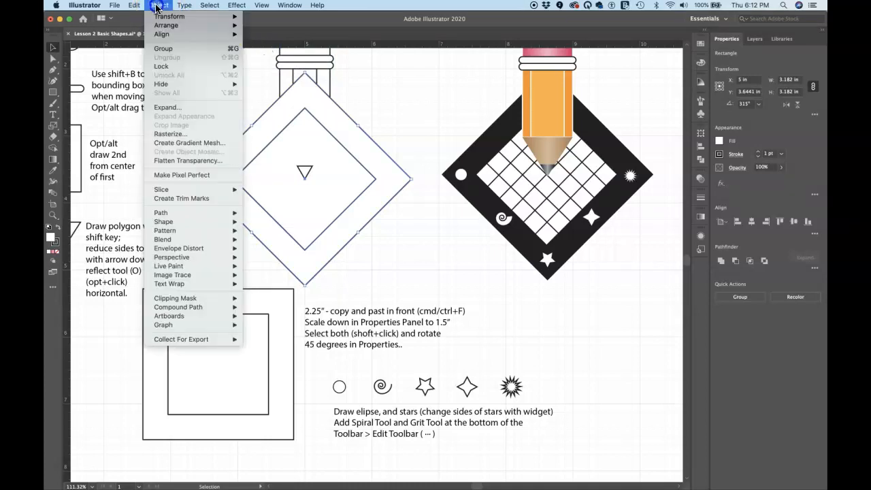
mouse_move(166, 25)
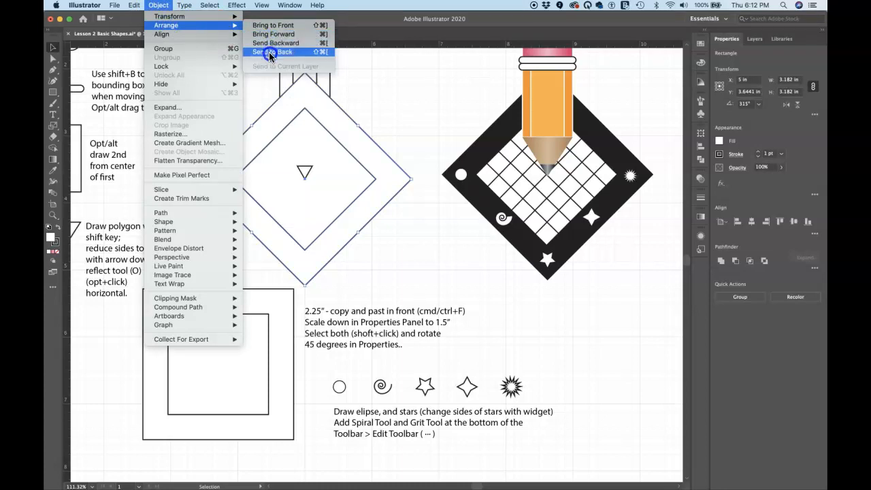
left_click(271, 54)
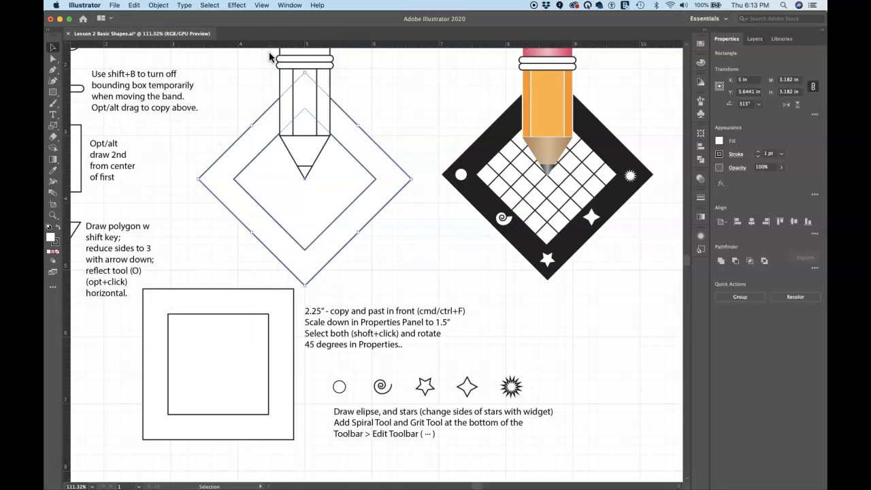
Bring the two selected diamonds forward 12 levels in the stacking order, and deselect them.
key("a")
key("super+bracketright")
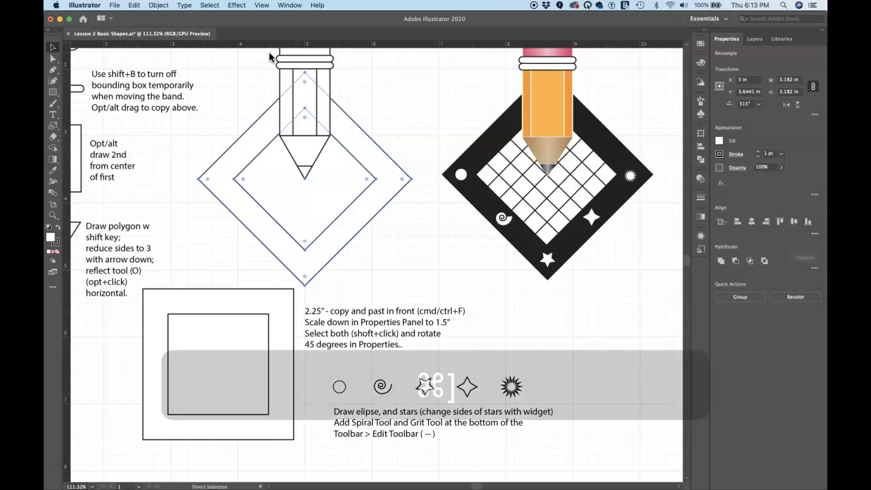
key("super+bracketright")
key("super+bracketright")
key("super+bracketright")
key("super+bracketright")
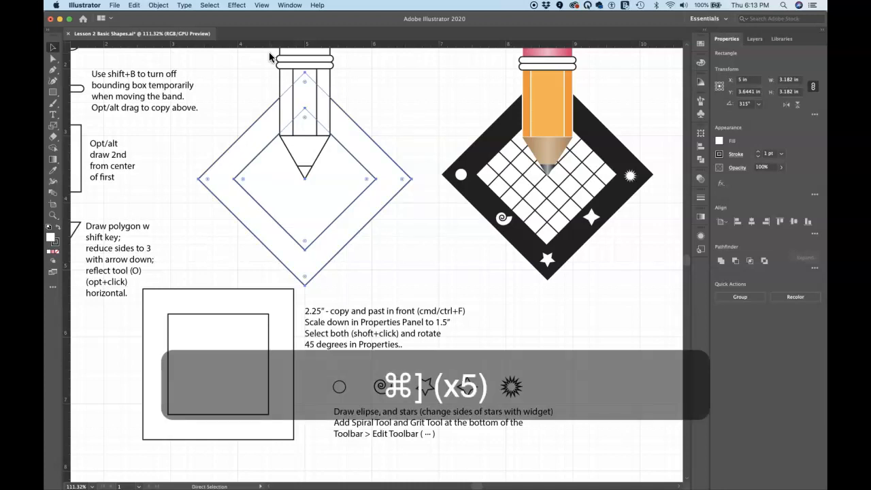
key("super+bracketright")
key("super+bracketright")
key("super+bracketright")
key("super+bracketright")
key("super+bracketright")
key("super+bracketright")
key("super+bracketright")
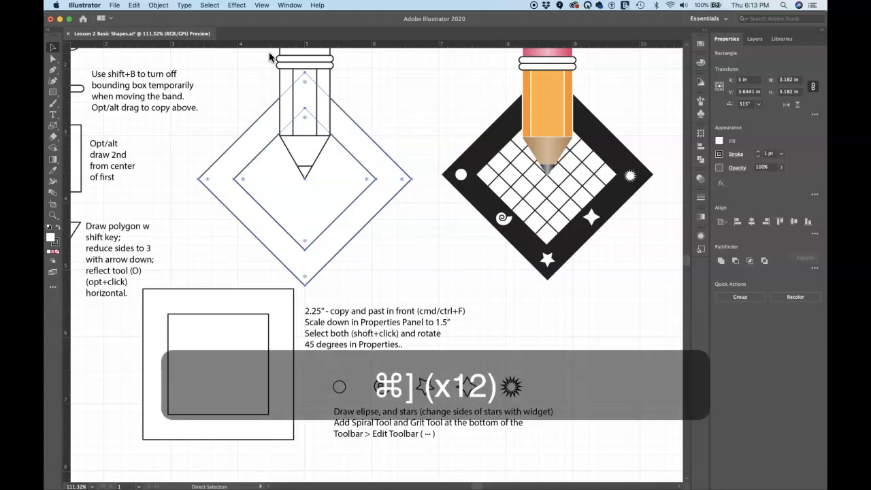
left_click(293, 76)
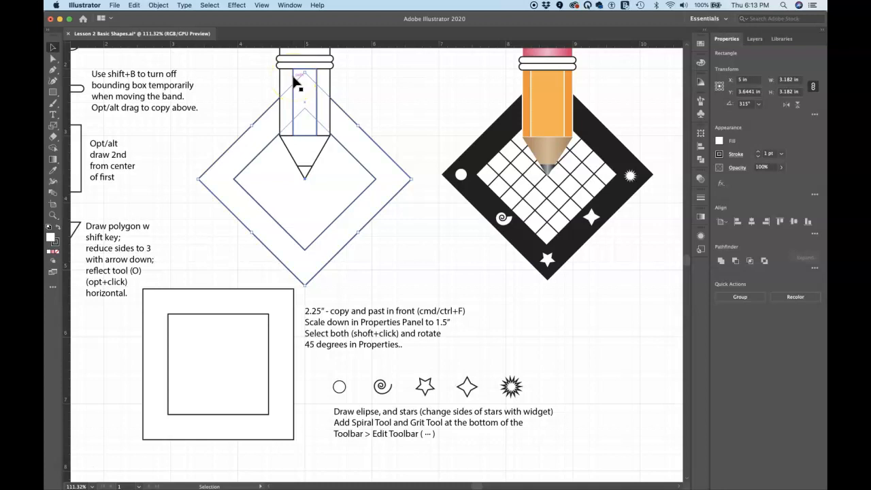
left_click(353, 100)
left_click(355, 122)
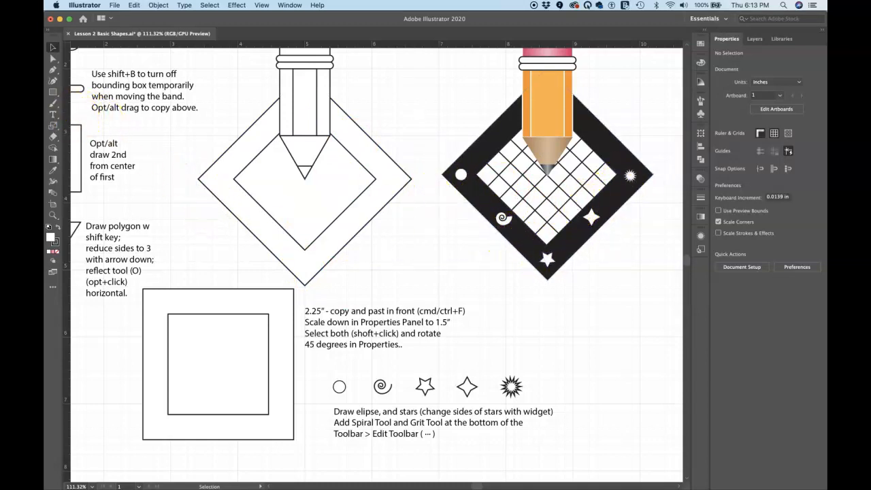
Switch from the Rectangle tool to the Star tool.
left_click(52, 95)
left_click_drag(53, 97, 91, 114)
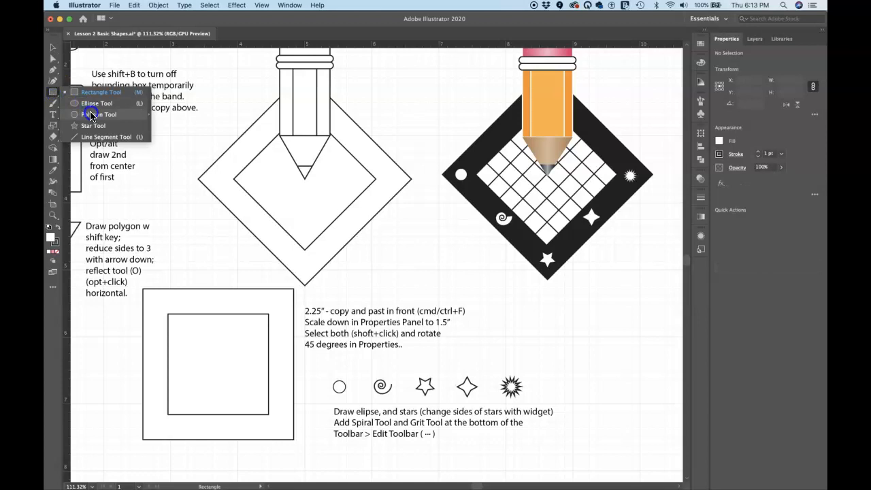
left_click_drag(90, 115, 96, 127)
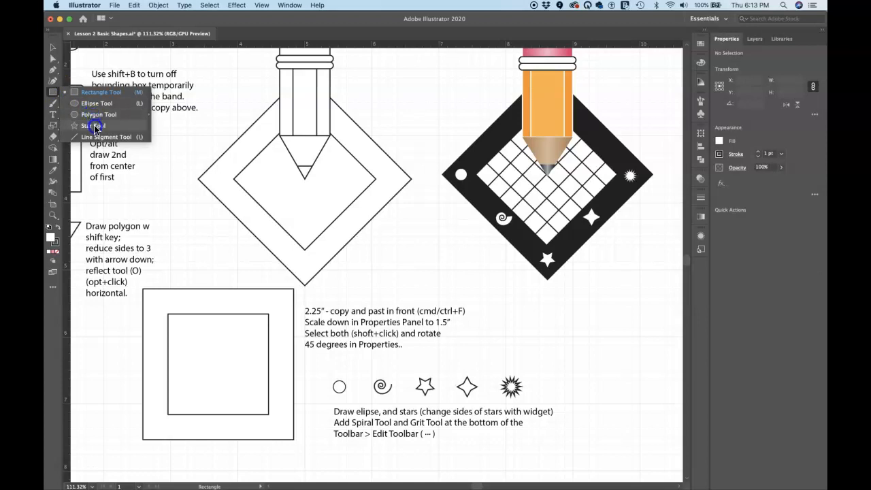
left_click_drag(95, 128, 94, 128)
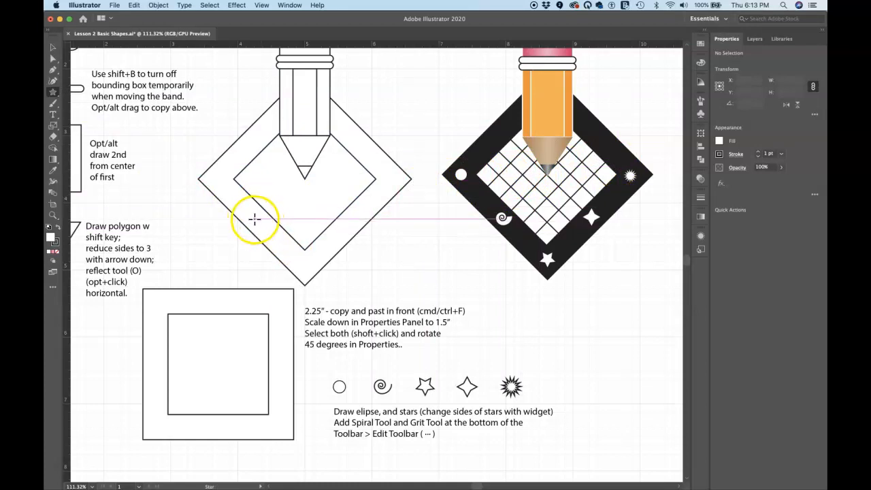
left_click_drag(253, 216, 255, 224)
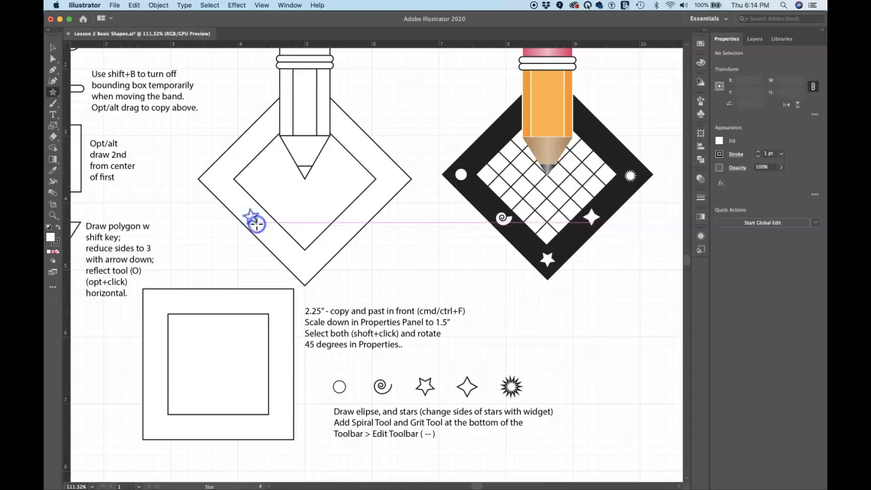
key("v")
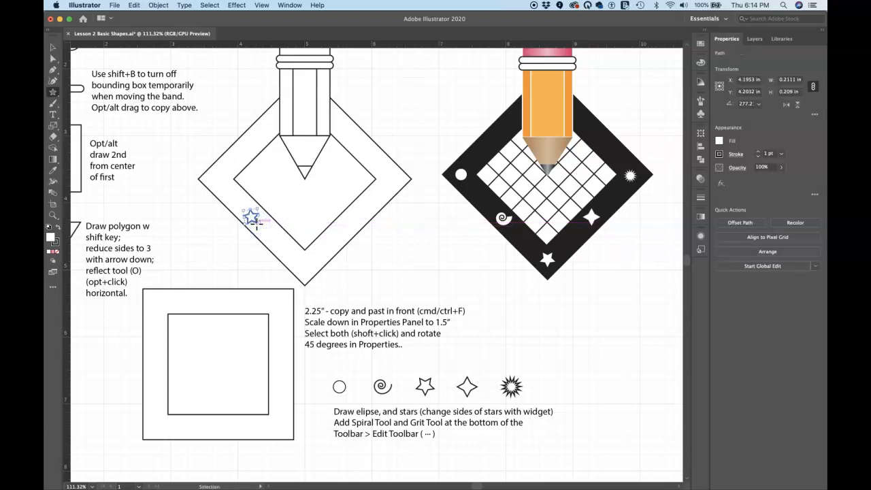
key("super+equal")
key("super+equal")
key("super+equal")
key("super+equal")
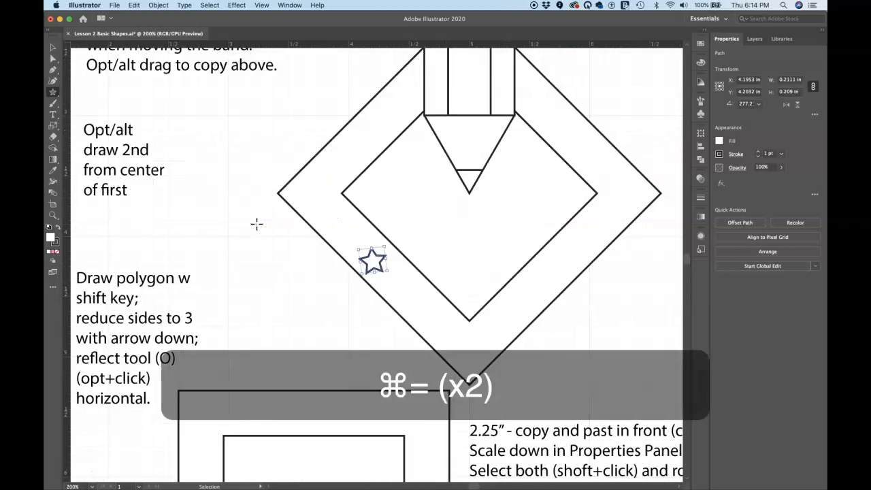
left_click(301, 233)
left_click(370, 259)
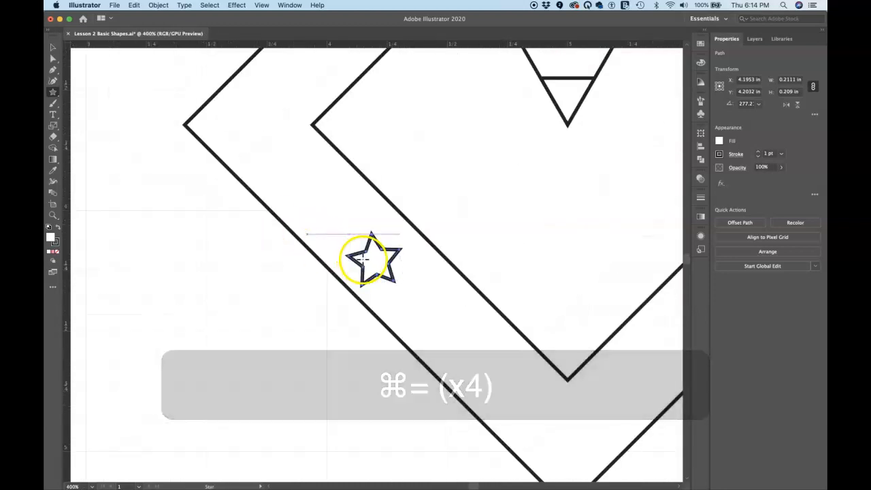
key("super+z")
key("super+z")
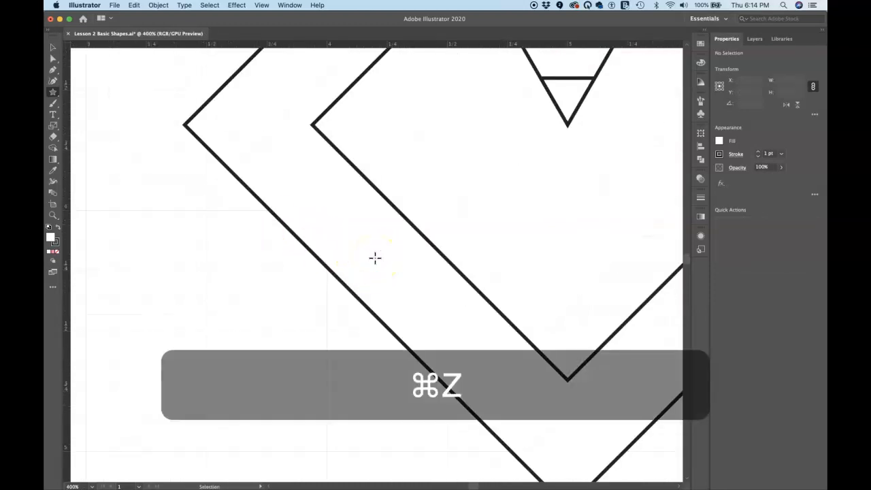
Draw an upright five-pointed star about 0.29 in wide inside the lower-left band of the diamond frame.
key("super+equal")
left_click_drag(334, 204, 432, 311)
key("space")
key("Up")
key("Up")
key("Up")
key("Down")
key("Down")
key("Down")
key("Down")
key("Up")
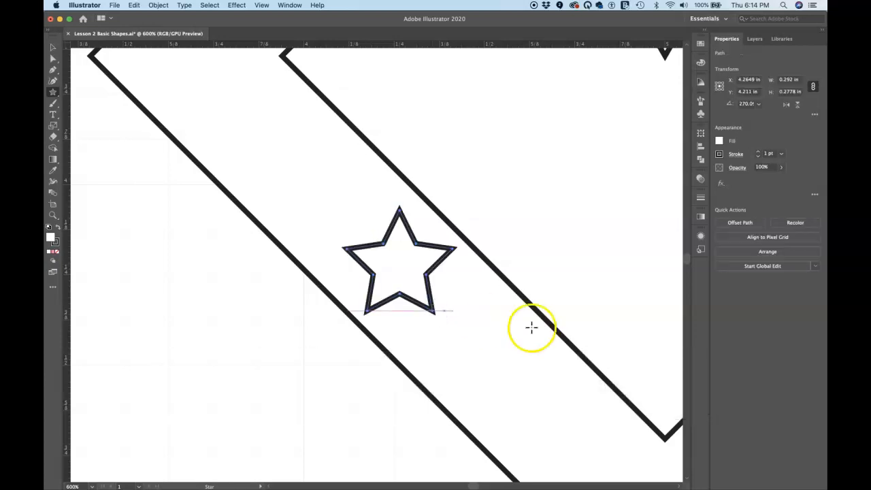
Draw an upright four-pointed star about 0.26 in wide in the bottom corner of the diamond frame.
key("space")
left_click_drag(552, 328, 279, 98)
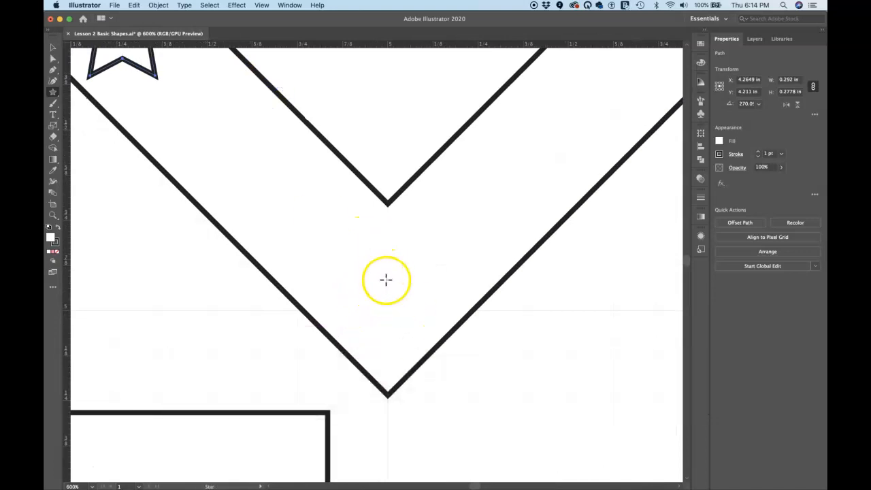
left_click(385, 285)
mouse_move(385, 284)
left_mouse_down()
mouse_move(407, 310)
mouse_move(398, 333)
mouse_move(385, 331)
left_mouse_up()
key("Down")
Draw a many-pointed starburst about 0.28 in wide inside the lower-right band of the diamond frame.
key("space")
left_click_drag(502, 165, 246, 351)
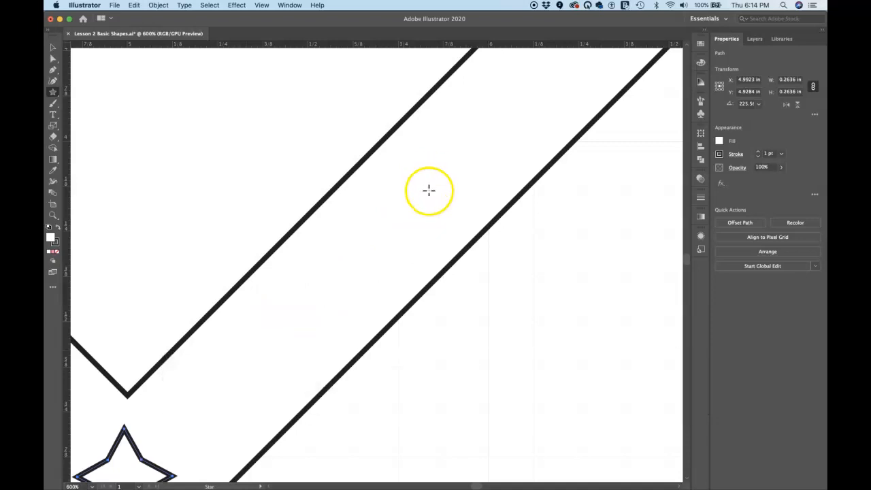
left_click_drag(422, 203, 454, 236)
key("Up")
key("Up")
key("Up")
key("Up")
key("Up")
key("Up")
Add the Spiral Tool to the toolbar as a separate tool directly below the Star Tool.
key("space")
left_click_drag(540, 129, 534, 259)
key("super+minus")
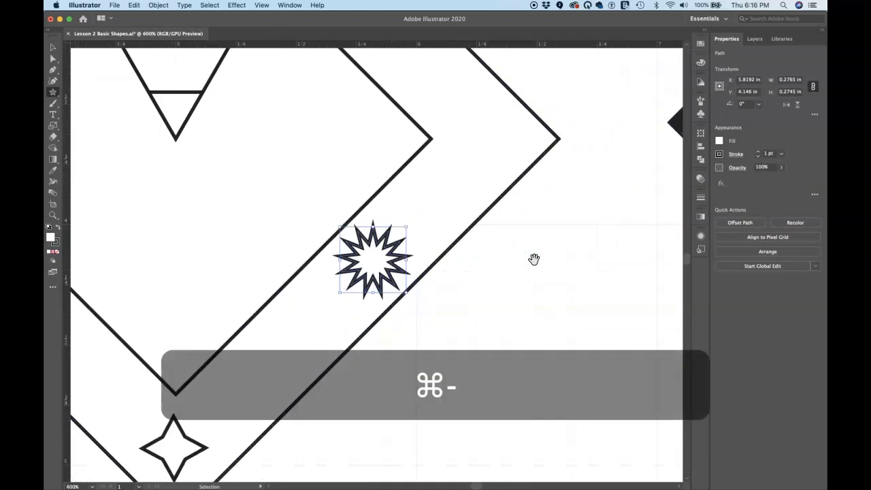
key("super+minus")
key("space")
left_click_drag(255, 266, 383, 249)
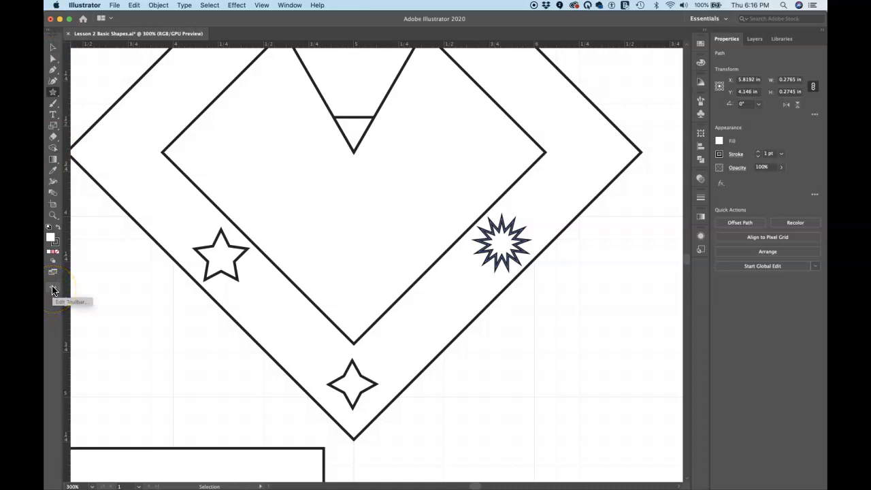
left_click(54, 94)
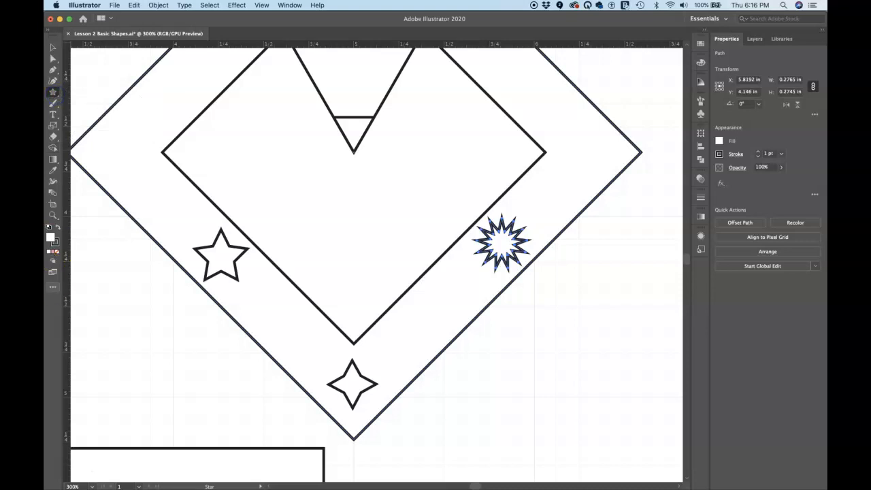
left_click(54, 286)
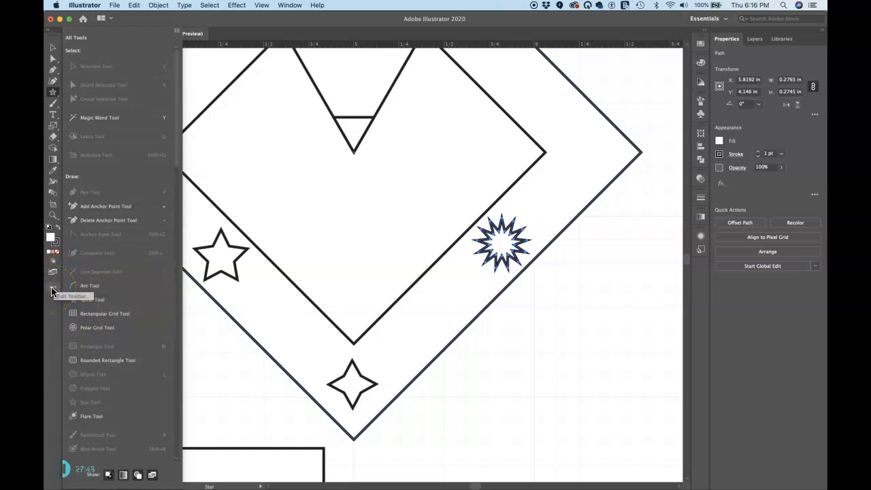
left_click(86, 301)
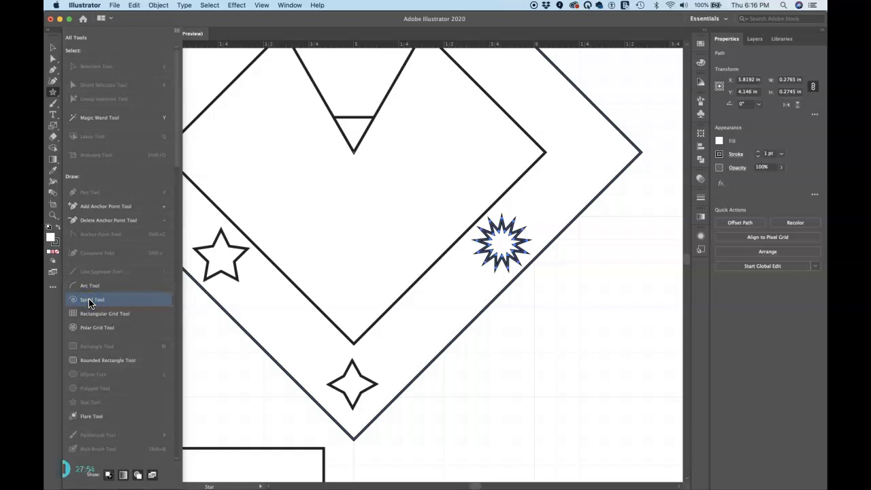
left_click_drag(76, 301, 52, 102)
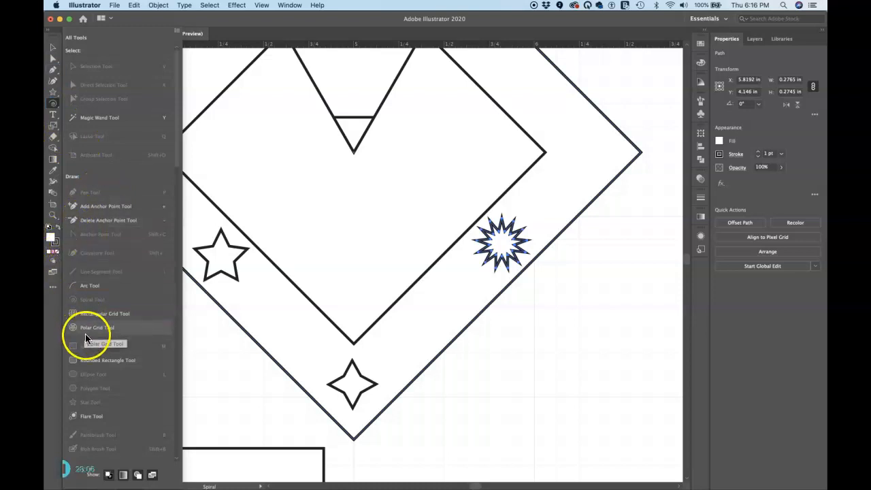
Add the Rectangular Grid Tool to the toolbar below the Spiral Tool, and close the list of all tools.
left_click(73, 315)
left_click_drag(72, 315, 79, 110)
key("ctrl+Up")
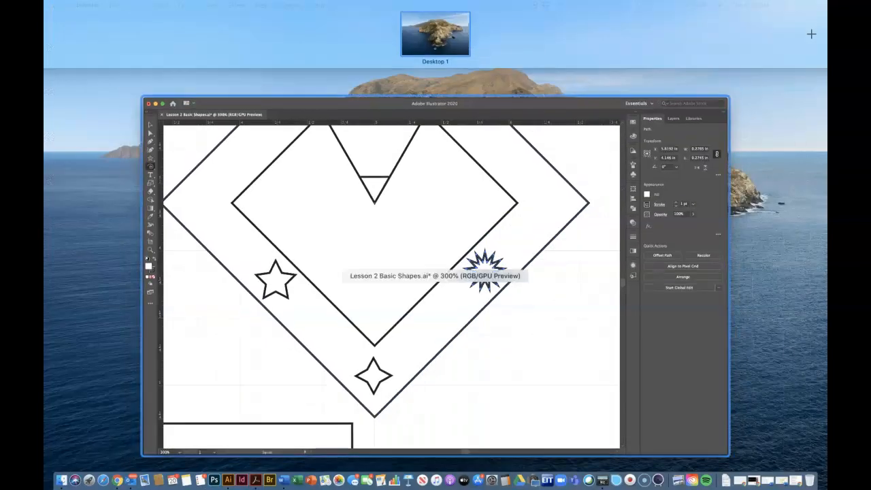
left_click(181, 297)
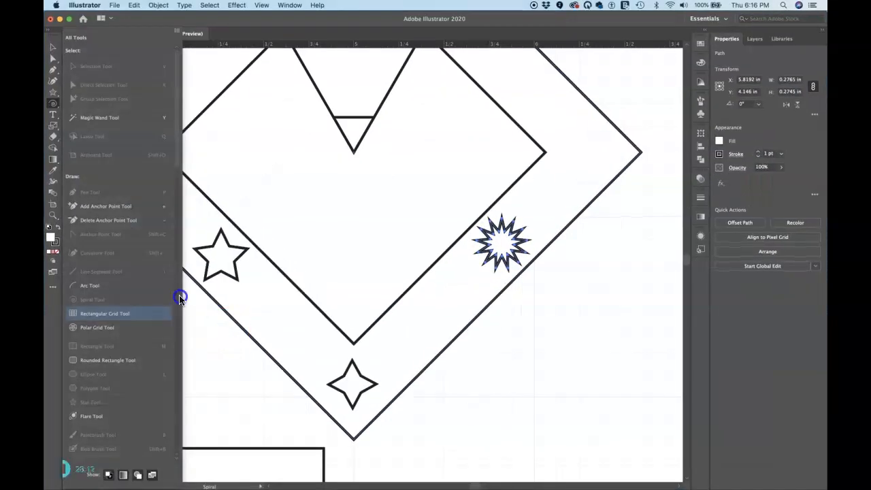
left_click_drag(75, 314, 52, 114)
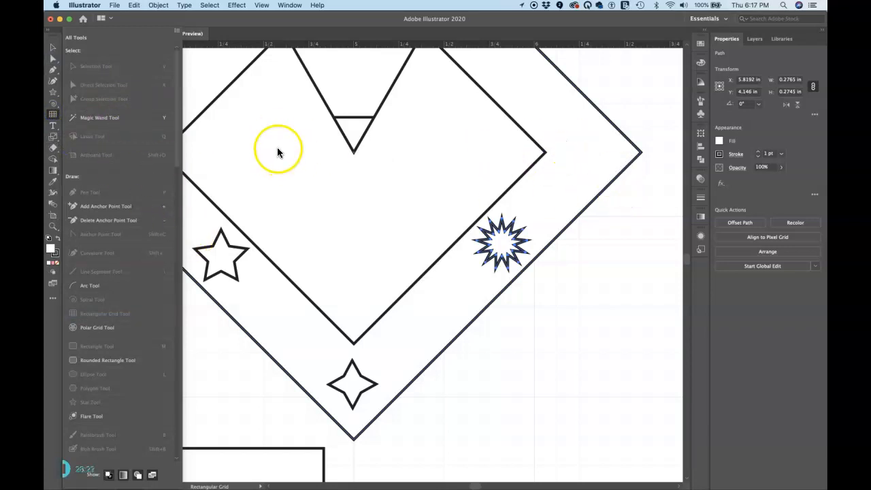
left_click(54, 105)
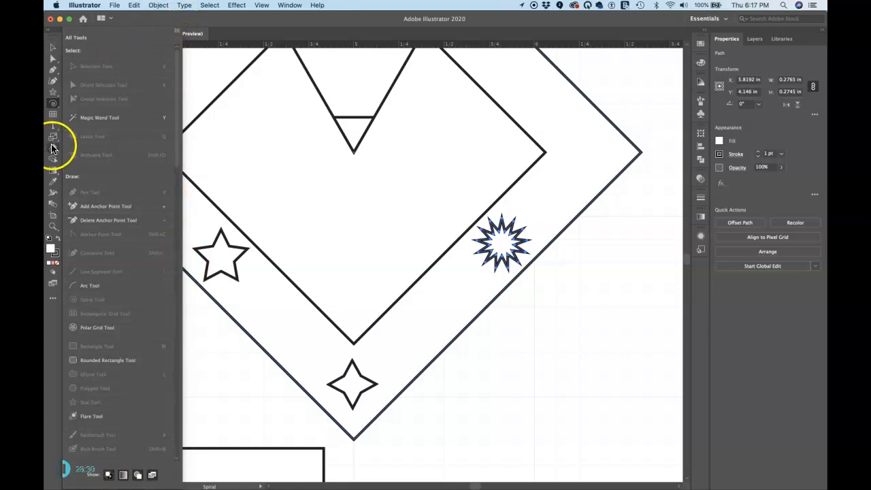
left_click(52, 105)
left_click(53, 96)
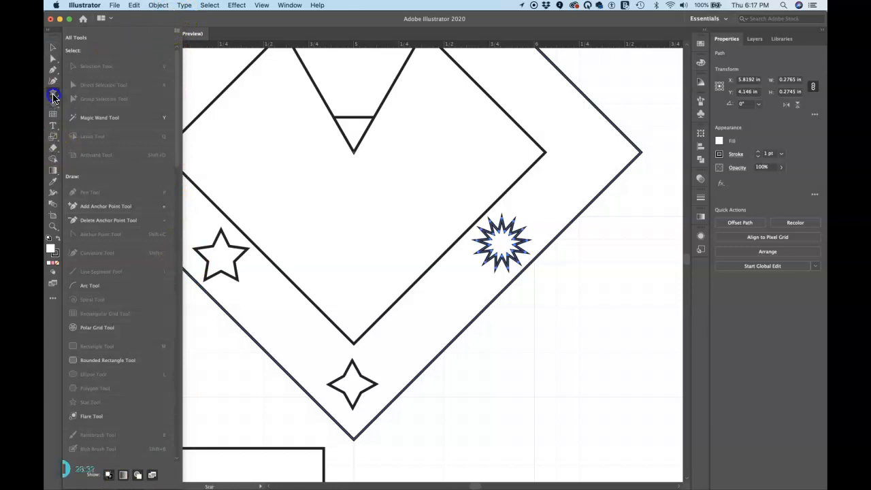
left_click(54, 300)
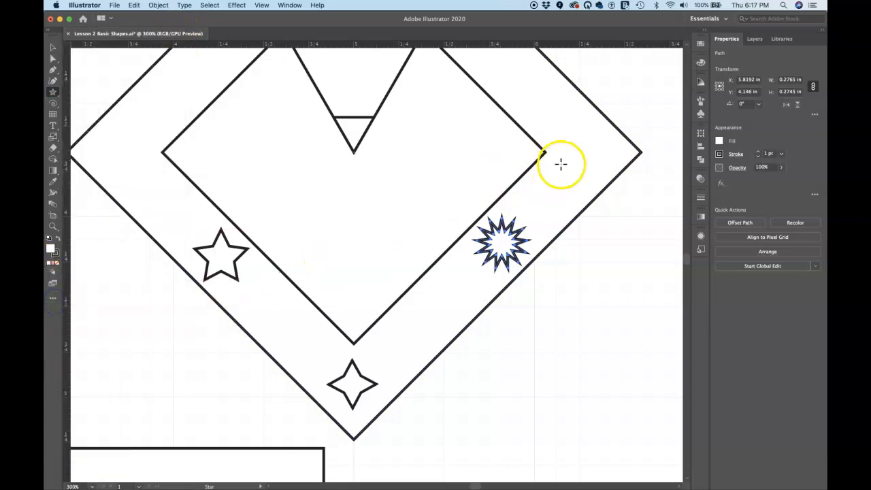
Draw a spiral about 0.26 in wide in the frame's right corner and a circle about 0.23 in across in its left corner.
left_click_drag(567, 138, 579, 156)
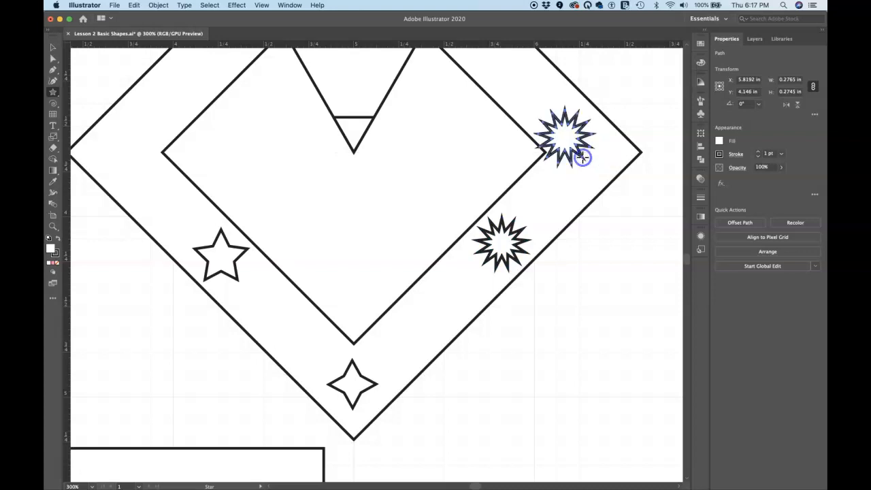
key("super+z")
left_click(55, 104)
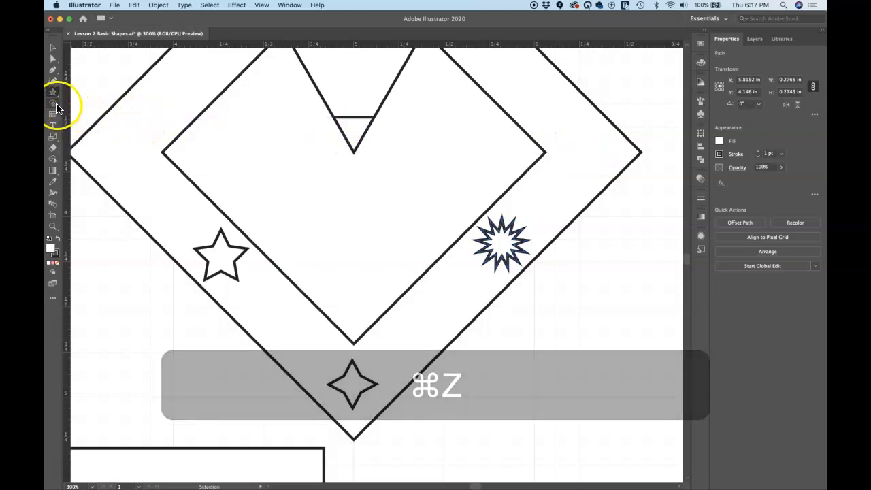
left_click_drag(553, 140, 610, 166)
key("space")
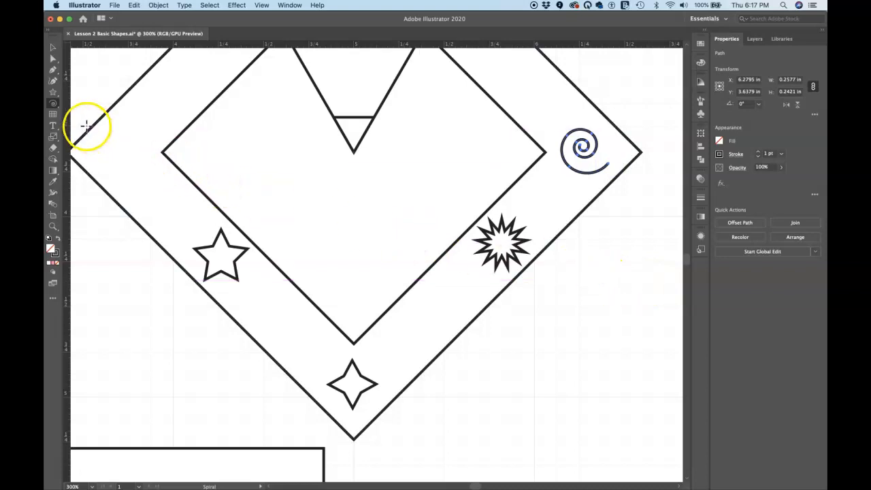
key("l")
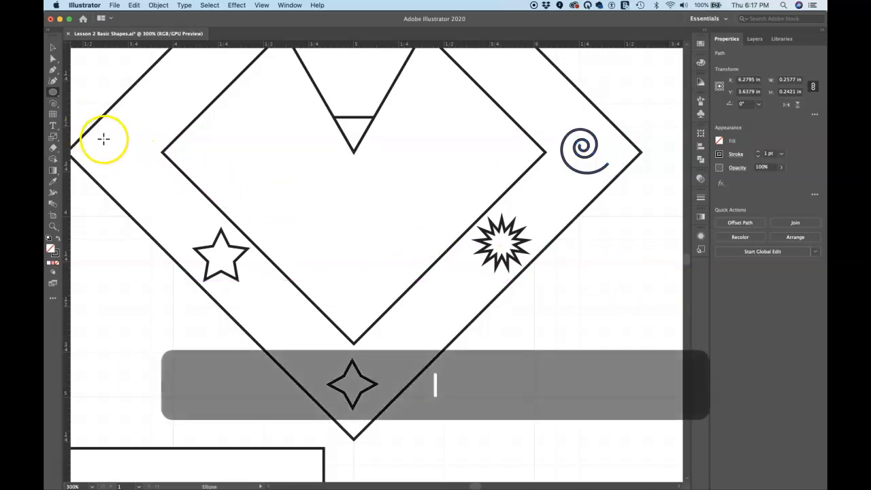
left_click_drag(102, 139, 144, 179)
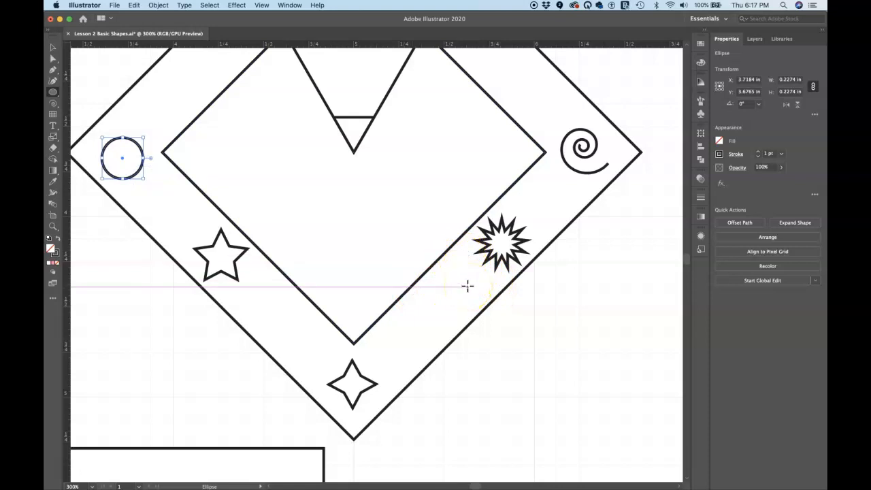
Draw a square rectangular grid about 1.5 in wide with 9 columns and 10 rows over the frame's lower-right side.
key("super+minus")
left_click_drag(501, 271, 324, 253)
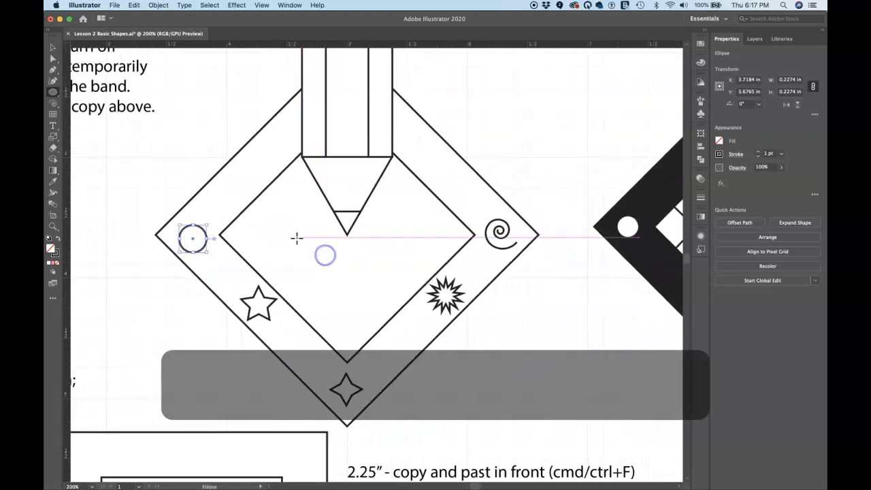
left_click(52, 114)
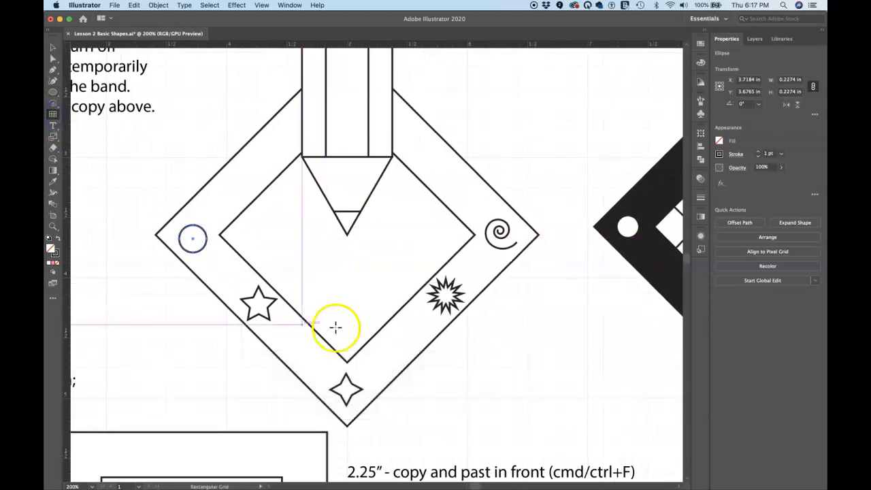
left_click_drag(497, 303, 614, 423)
key("Up")
key("Up")
key("Up")
key("Up")
key("Right")
key("Right")
key("Right")
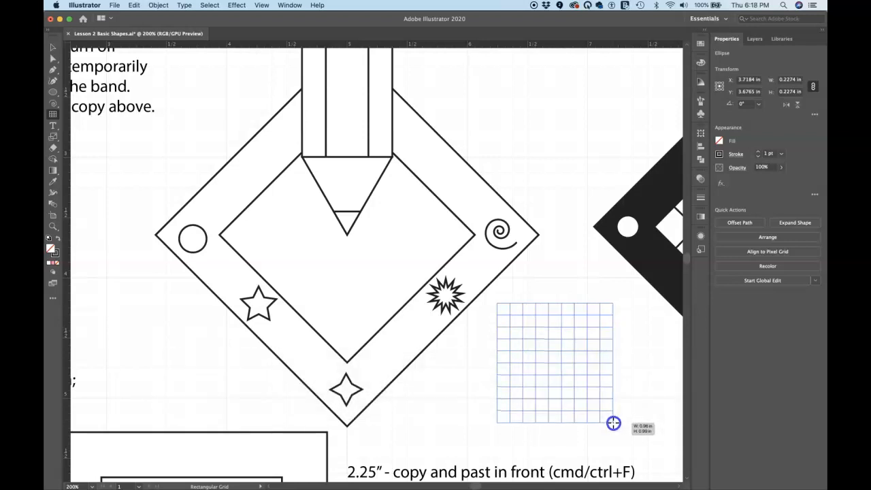
mouse_move(614, 423)
left_mouse_down()
mouse_move(619, 440)
mouse_move(651, 464)
mouse_move(588, 406)
mouse_move(606, 427)
left_mouse_up()
key("Down")
key("shift+space")
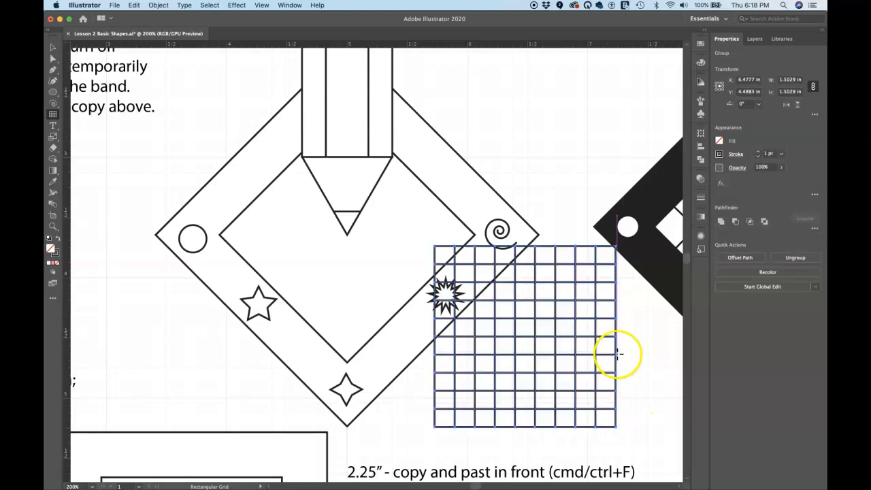
Move the grid onto the inner diamond, centred horizontally on the pencil, and rotate it 45 degrees.
key("v")
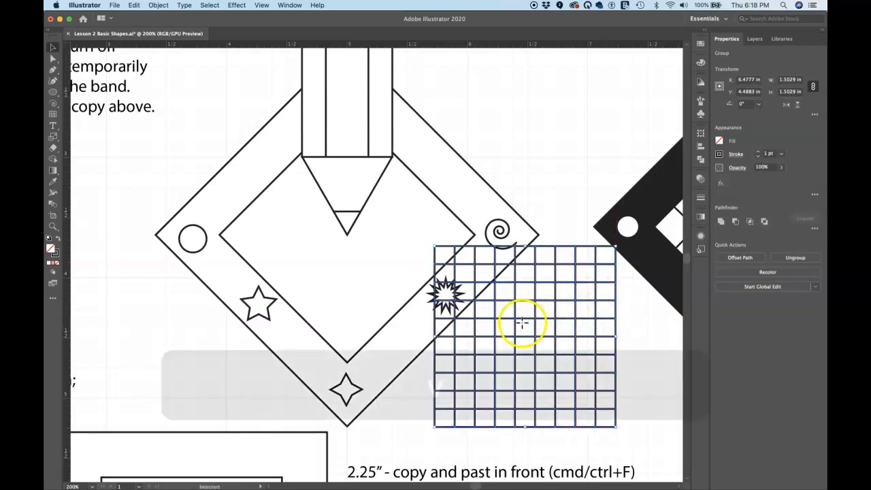
left_click_drag(616, 309, 438, 221)
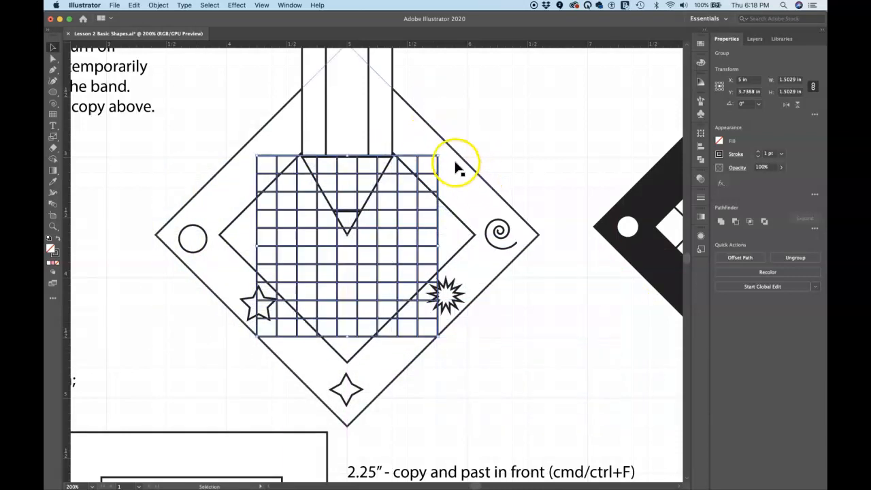
left_click_drag(440, 155, 368, 139)
Nudge the rotated grid upward in small increments until its edges line up with the inner diamond of the frame.
key("Up")
key("Up")
key("Up")
key("Up")
key("Up")
key("Up")
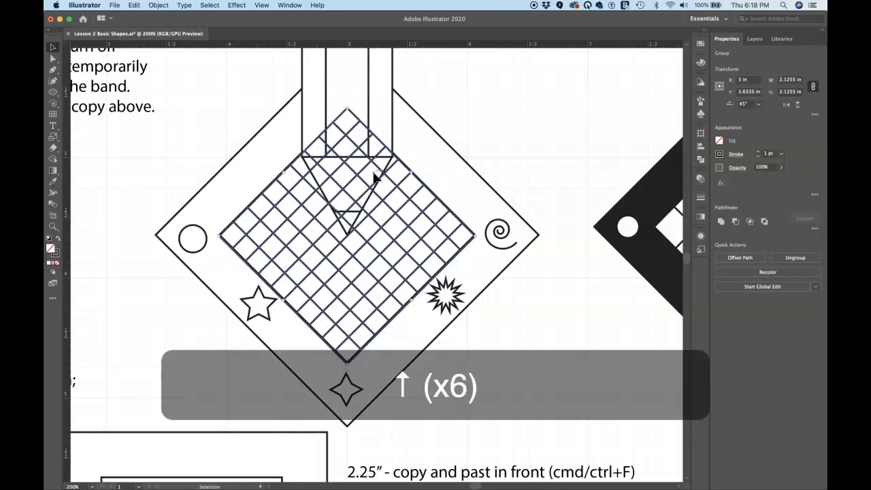
key("Left")
key("Right")
key("Up")
key("Left")
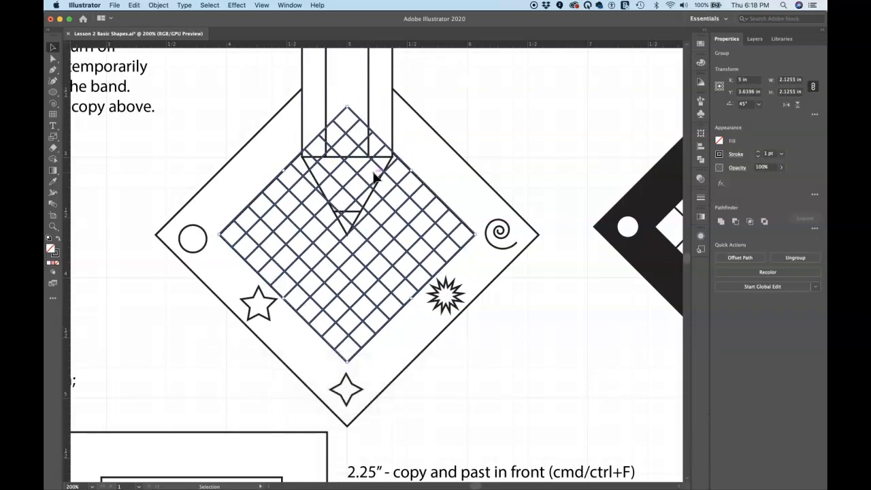
Send the grid to the back, bring it forward until it sits above the frame but behind the pencil, and deselect it.
key("a")
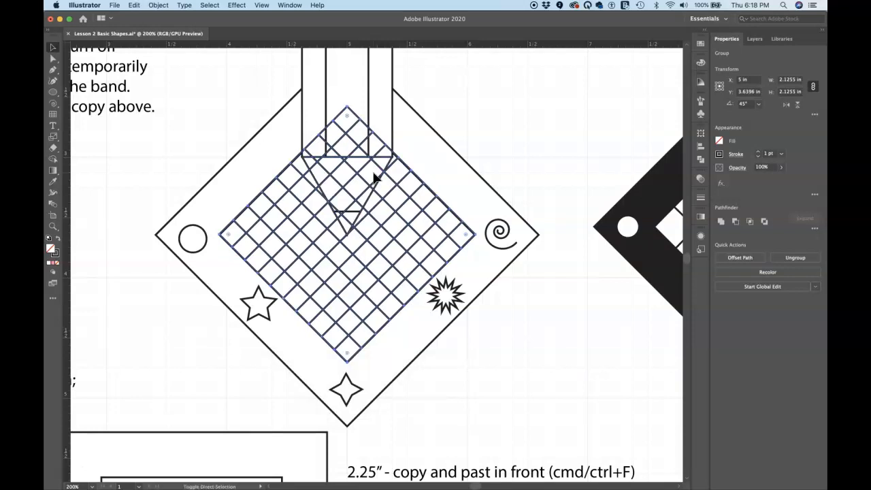
key("shift+super+bracketleft")
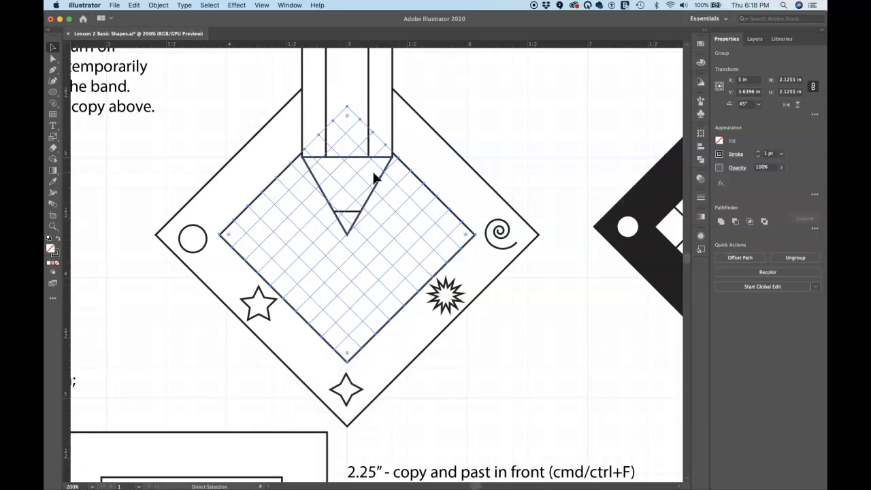
key("super+bracketright")
key("super+bracketright")
key("super+bracketright")
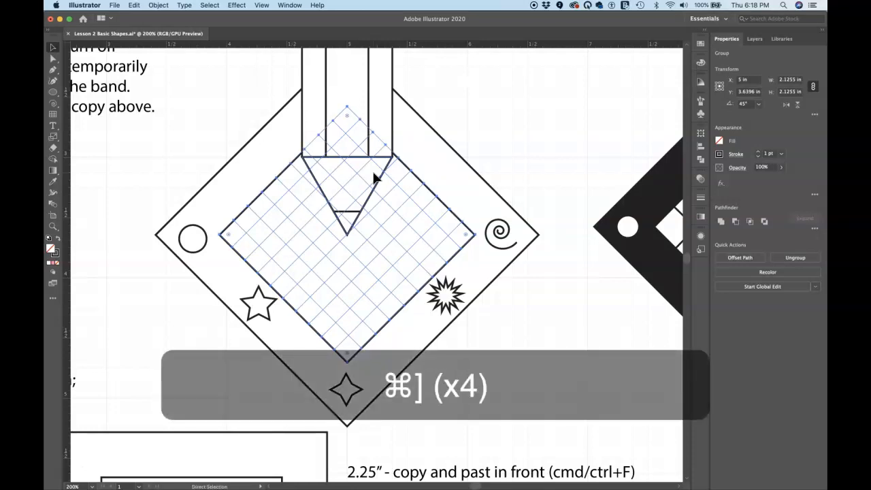
key("super+bracketright")
key("super+bracketright")
key("super+bracketright")
key("super+bracketright")
key("super+bracketright")
key("super+bracketright")
key("super+bracketright")
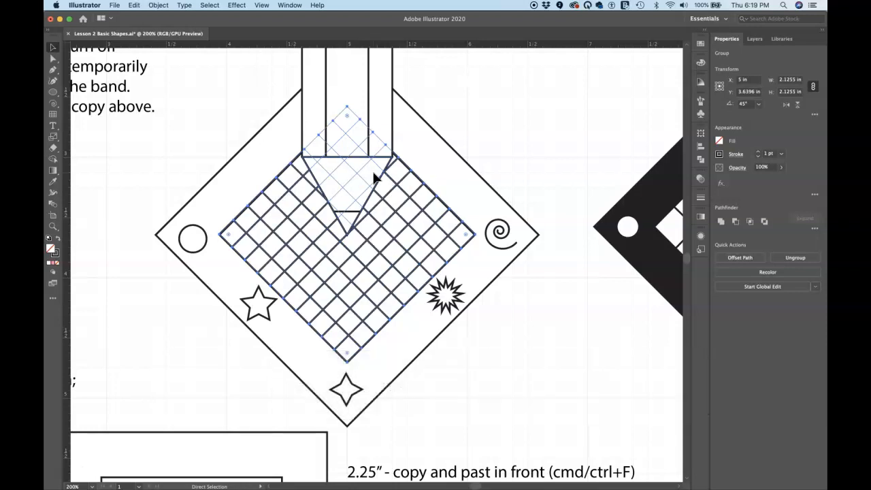
left_click(532, 136)
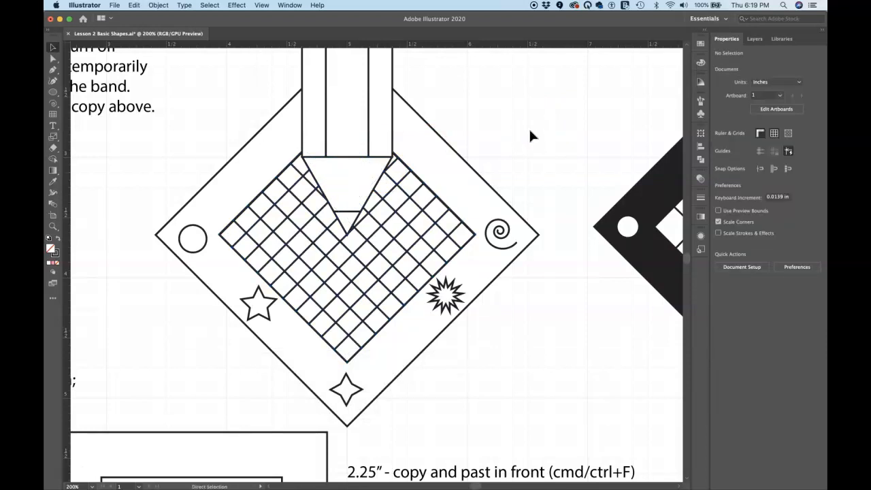
key("super+0")
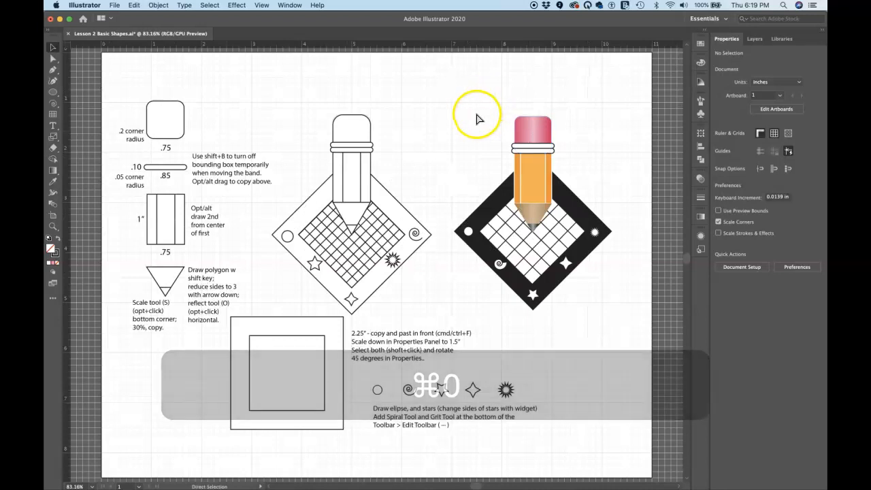